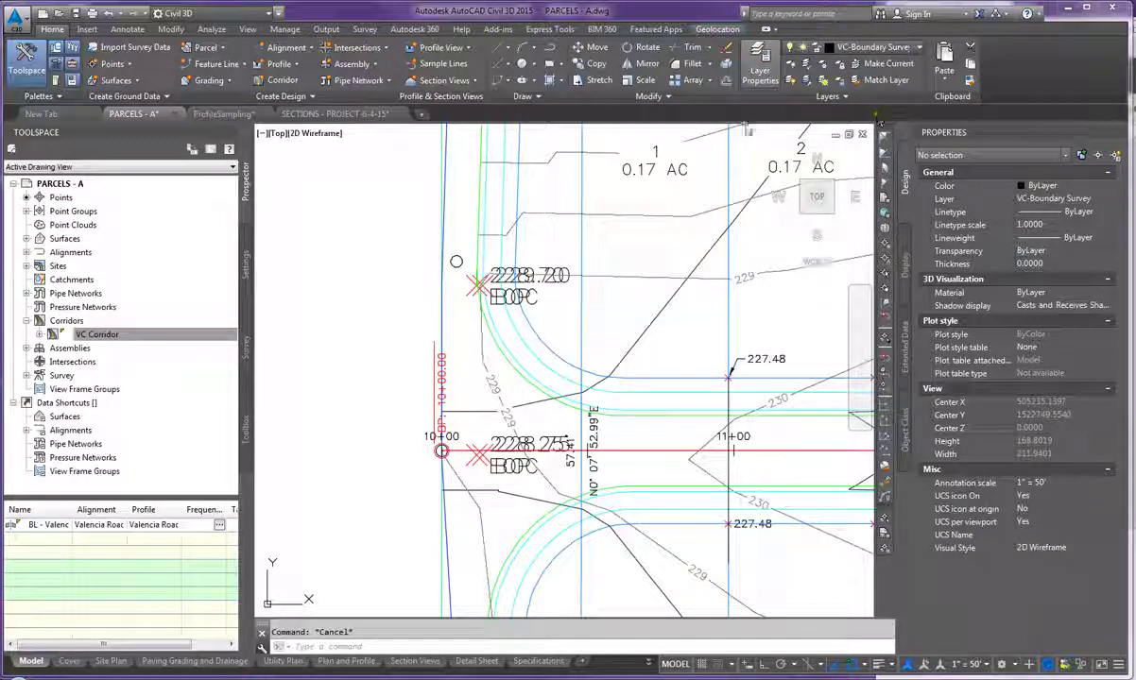
Open the layer manager, fit its window within the drawing area, and create a layer named VC Storm.
click(760, 70)
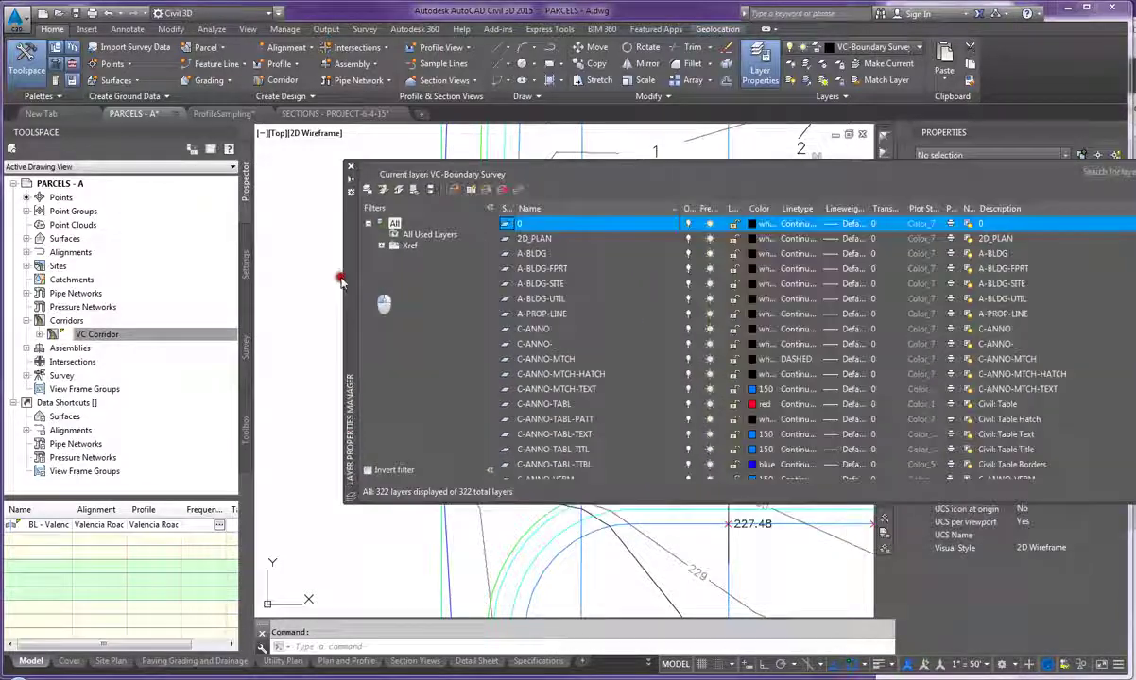
click(201, 267)
mouse_move(302, 274)
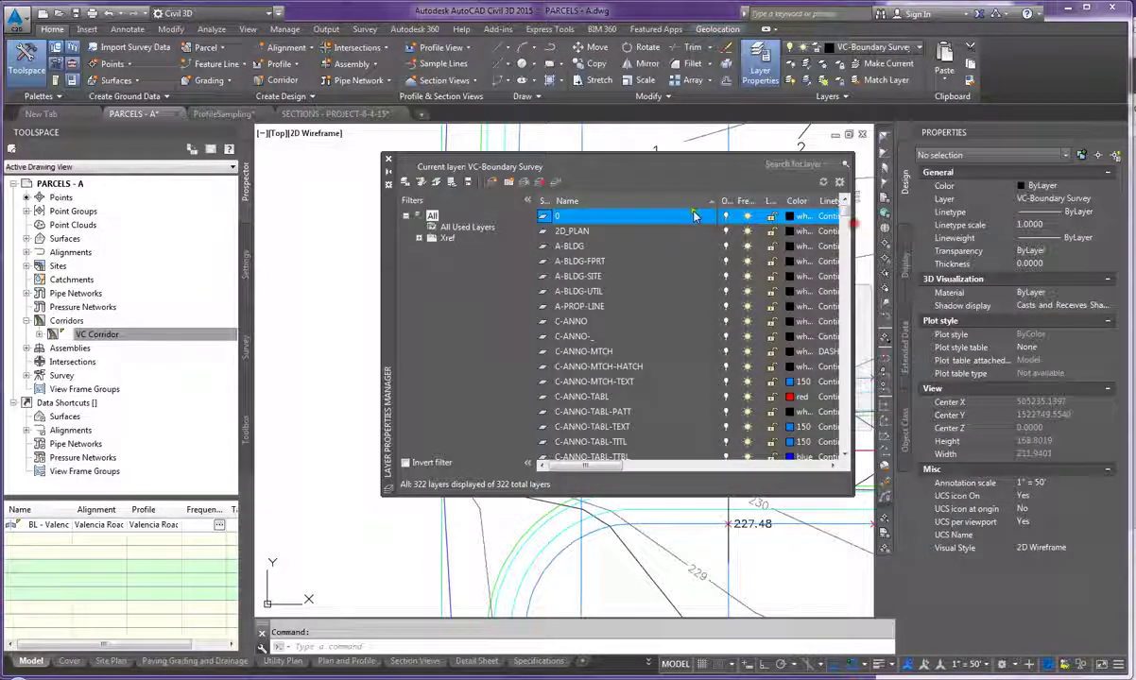
click(498, 182)
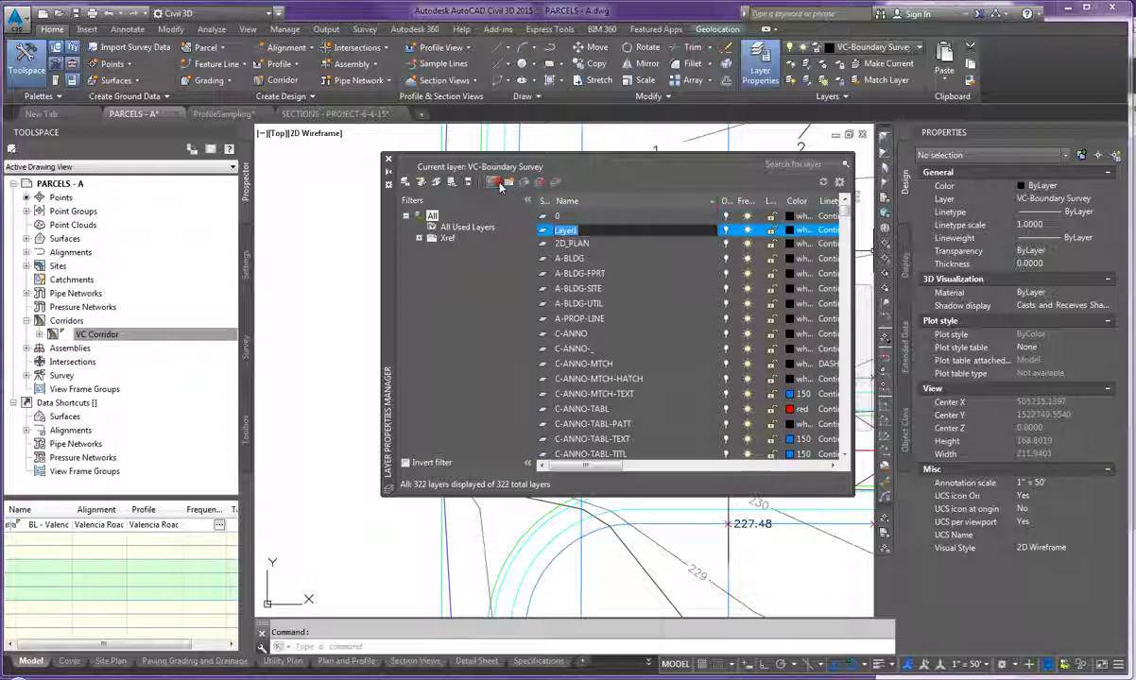
text(VC Storm)
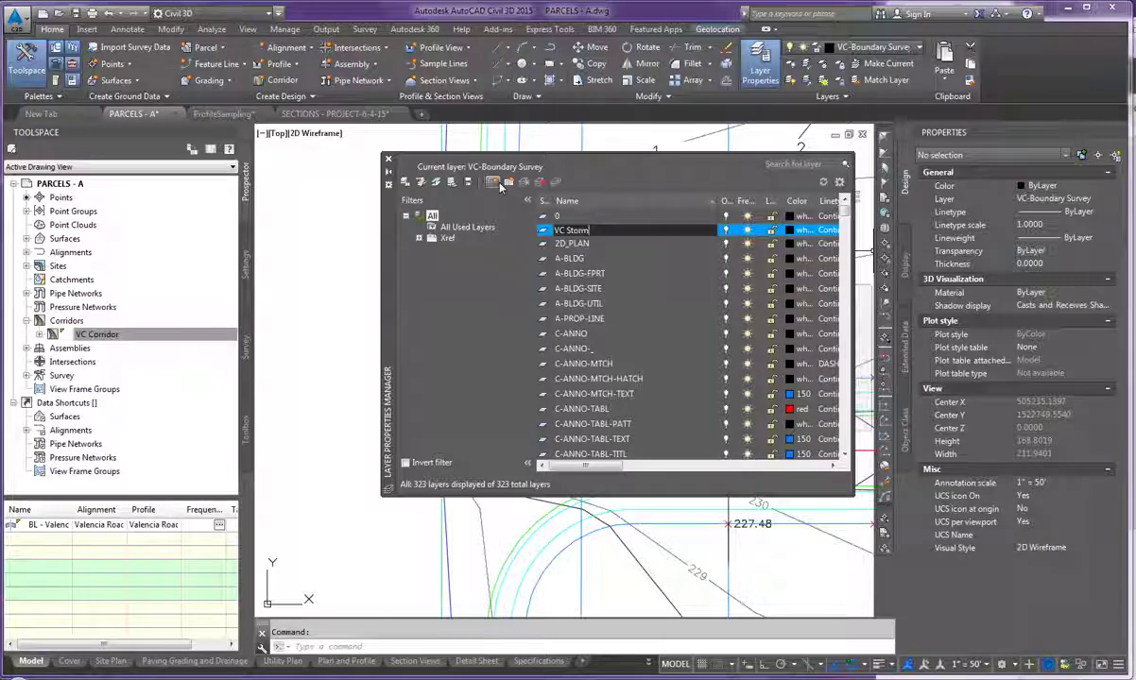
key(Return)
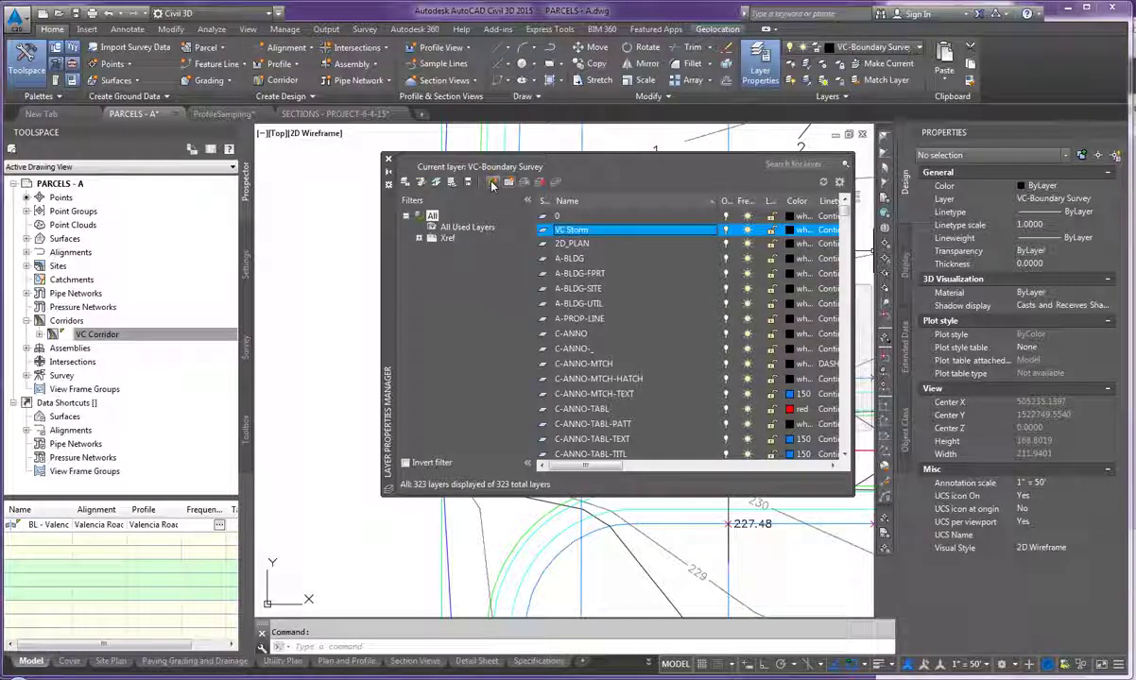
Add a layer named VC Sanitary and close the layer manager.
click(492, 184)
text(VC Sanitary)
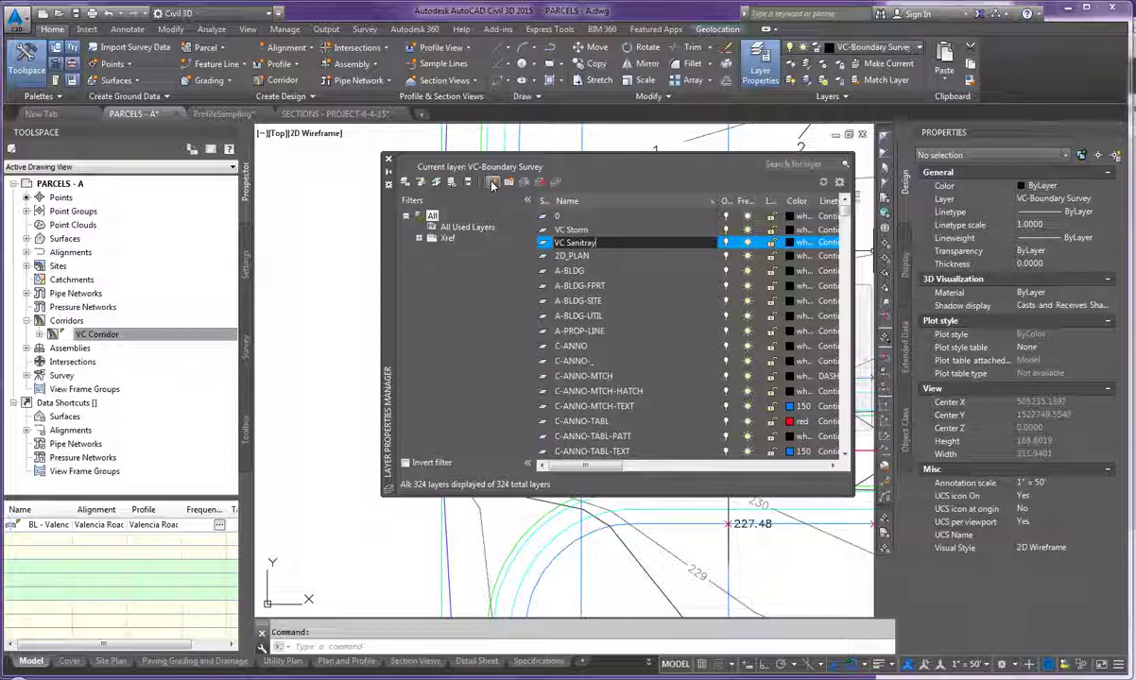
key(Return)
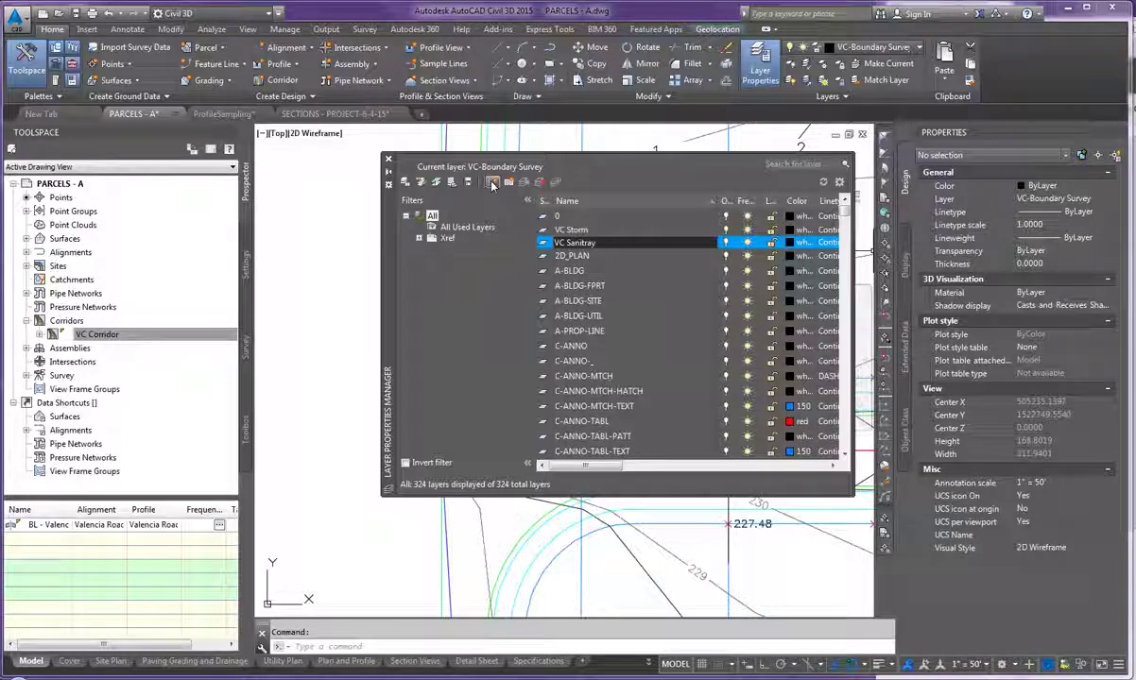
text(ary)
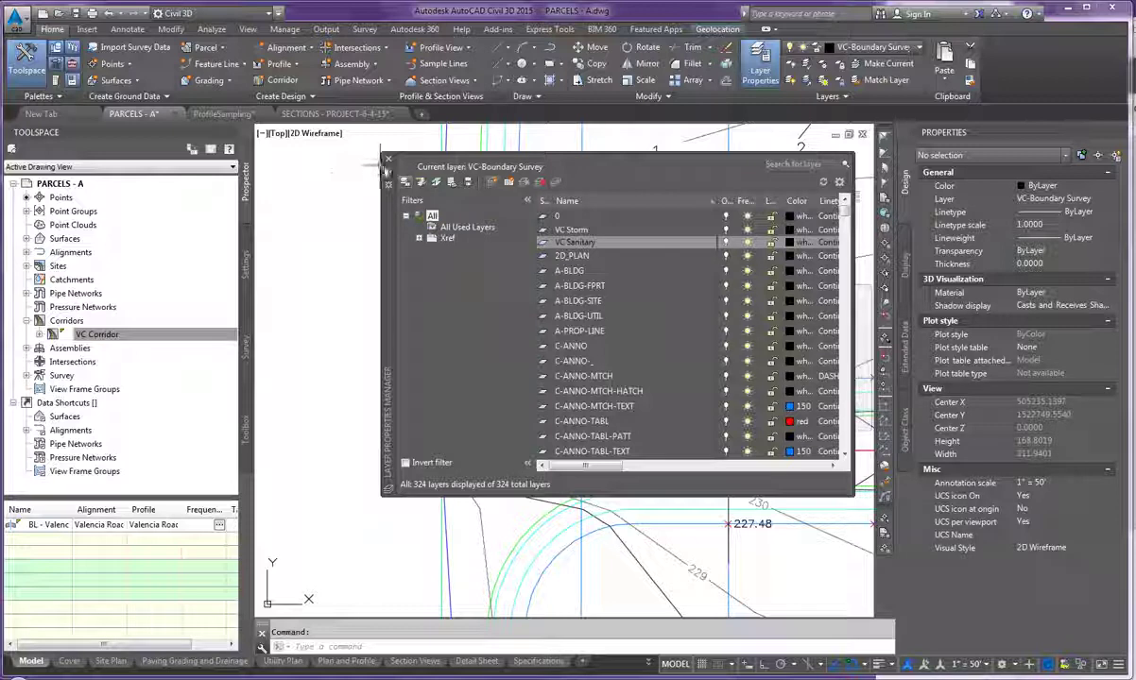
click(387, 159)
Assign the small circle north of station 10+00, outside the curb return, to the VC Storm layer.
click(457, 261)
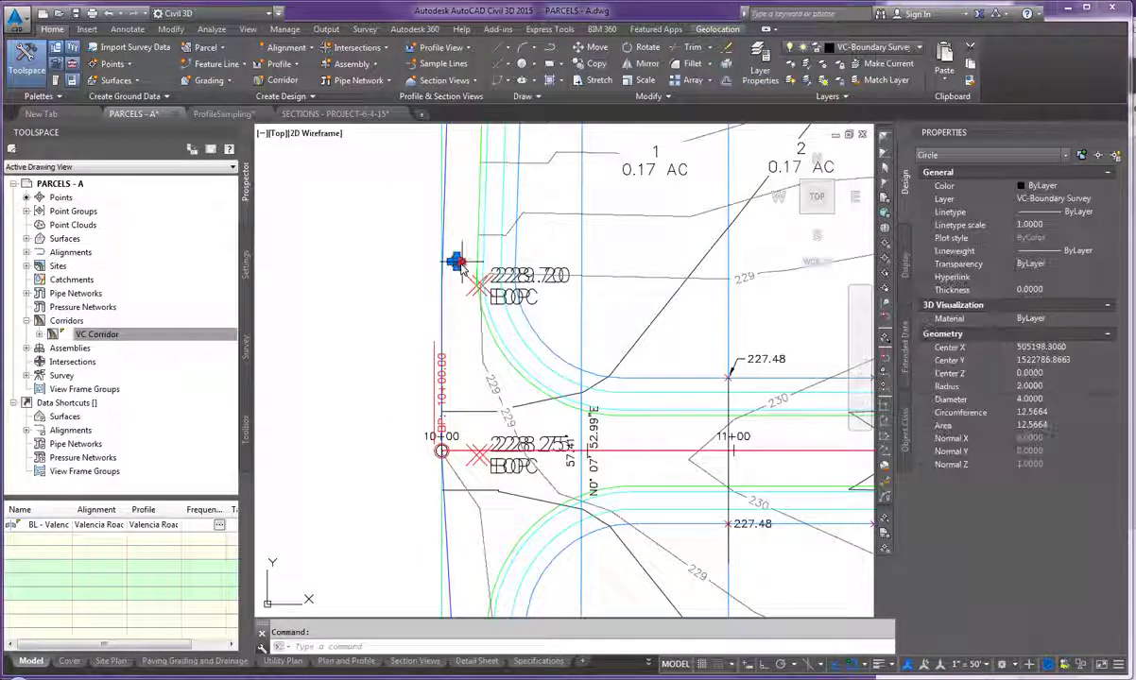
click(1099, 200)
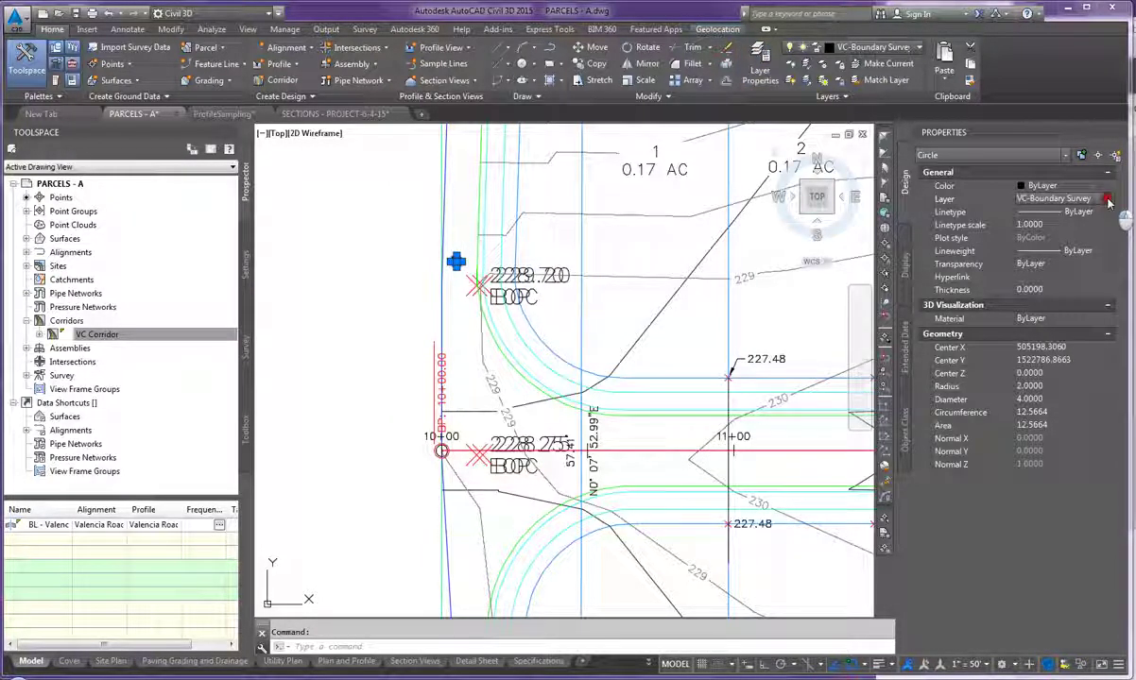
click(1108, 200)
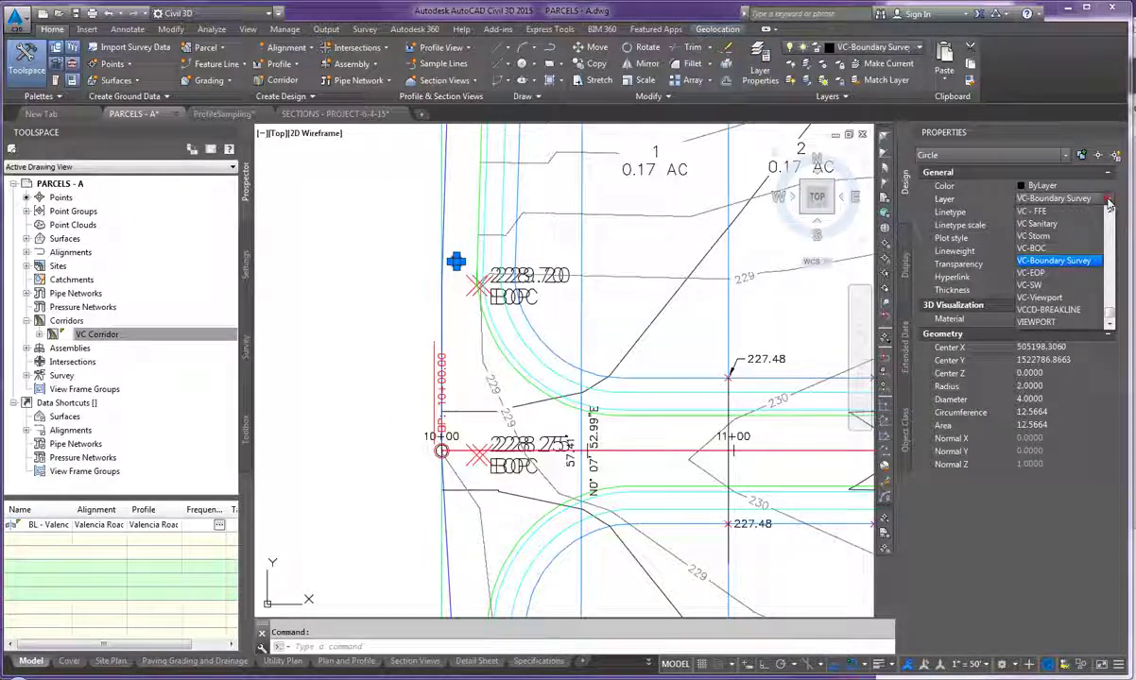
click(1052, 260)
key(Escape)
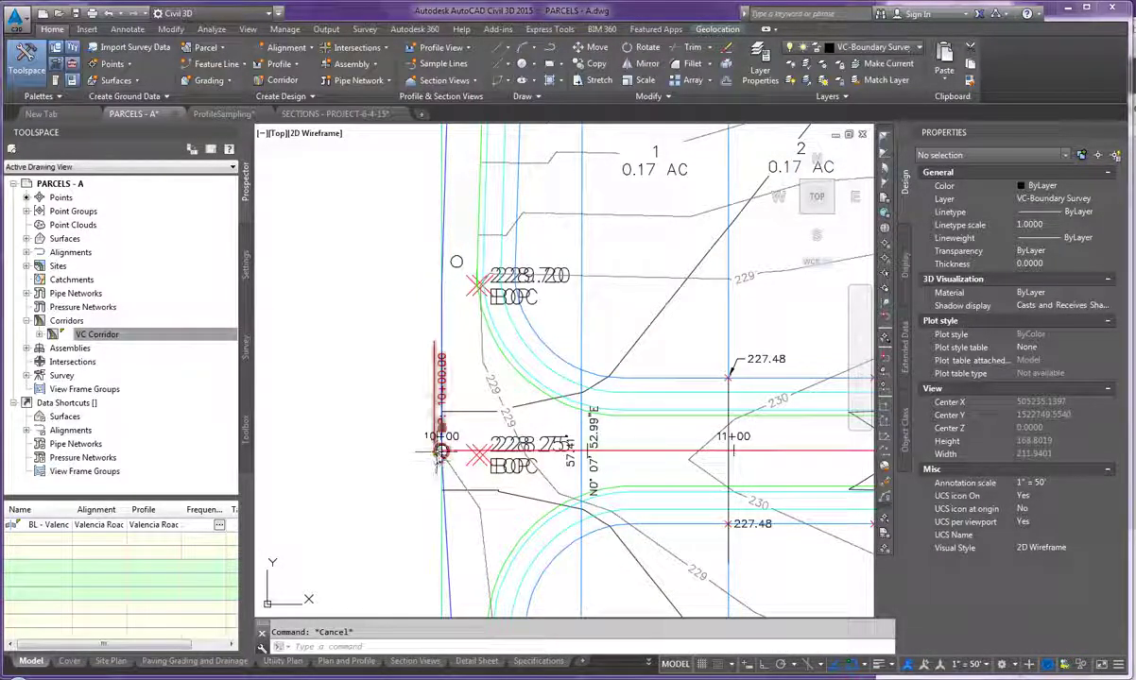
Assign the small circle at the alignment's start, station 10+00, to the VC Sanitary layer.
scroll(440, 450, up, 3)
click(446, 451)
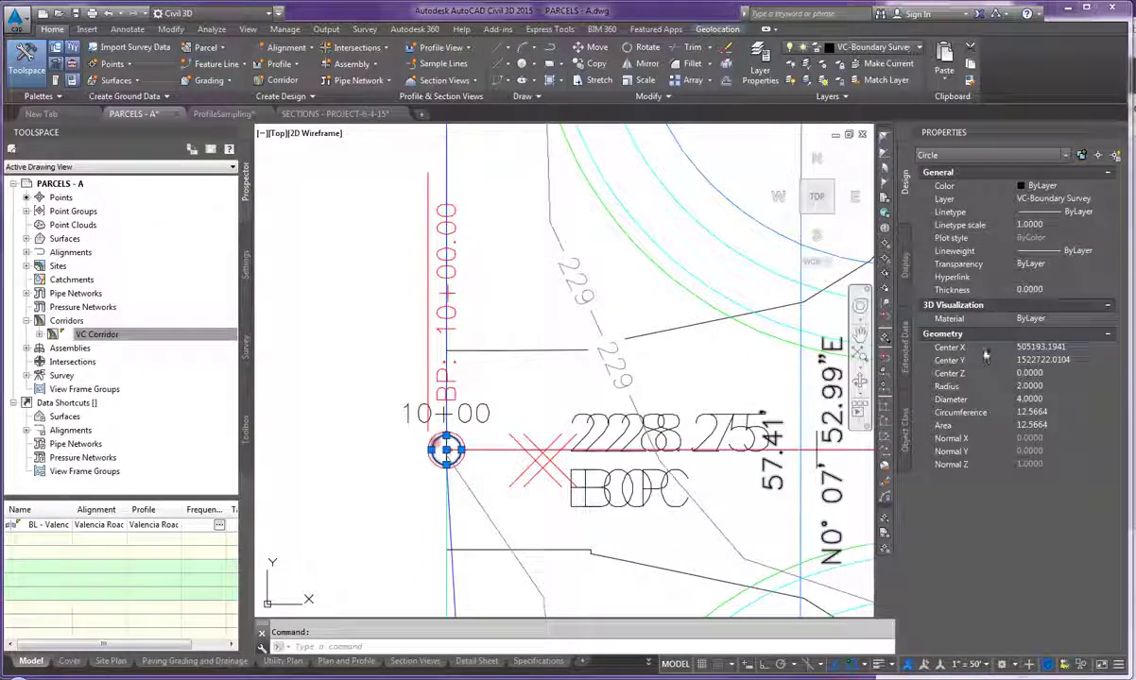
click(1053, 198)
click(1036, 234)
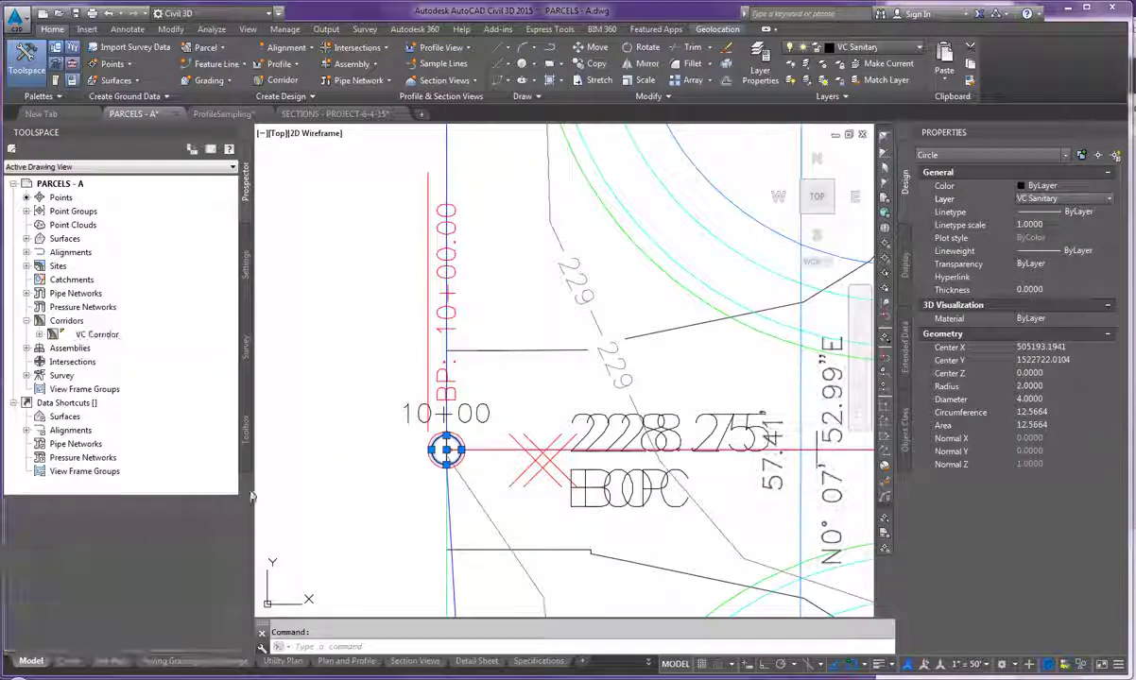
key(Escape)
Check the layer of the small circle north of station 10+00, and erase the large circle spanning the western lots.
scroll(255, 472, down, 8)
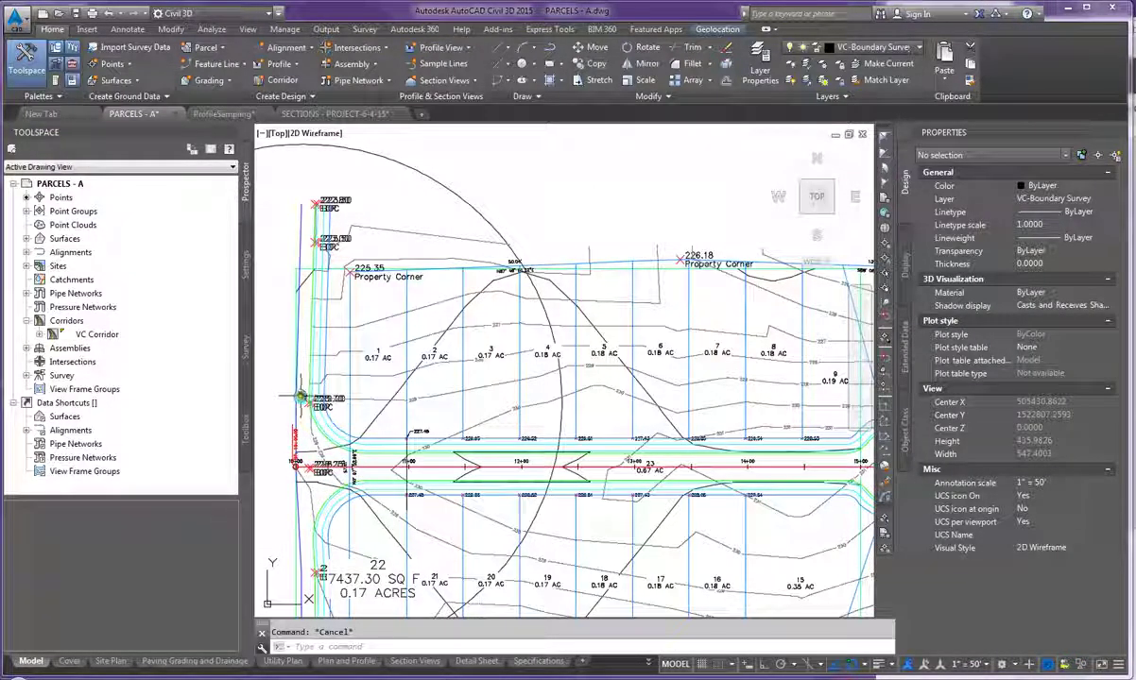
scroll(293, 396, up, 4)
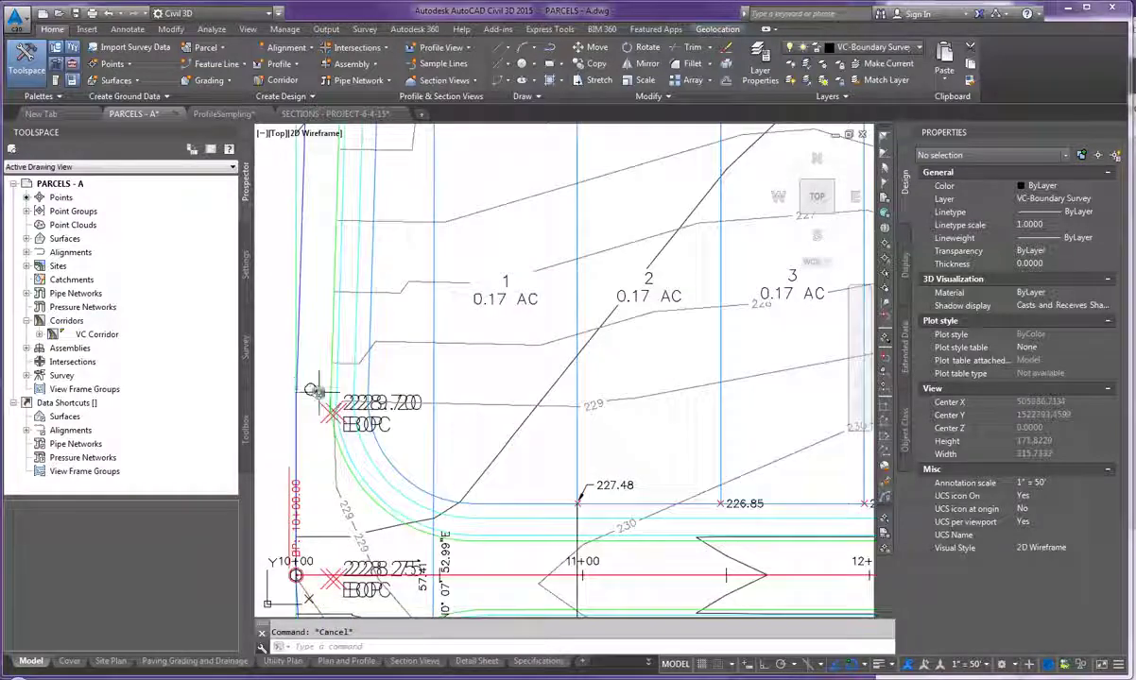
click(308, 388)
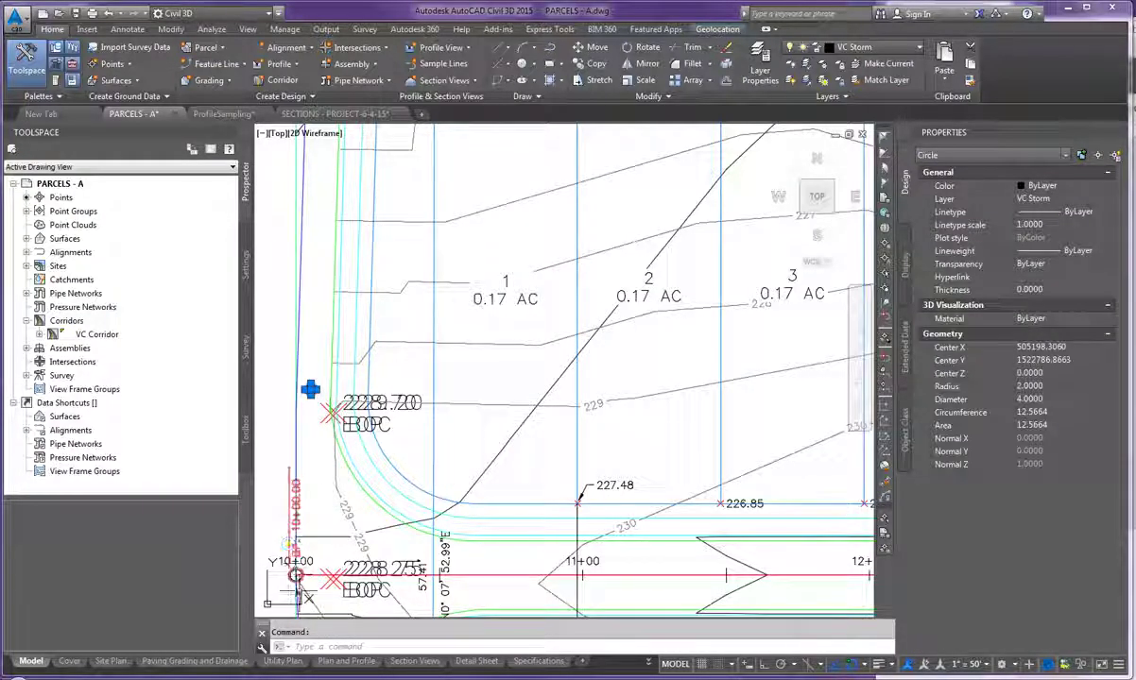
key(Escape)
scroll(369, 371, down, 4)
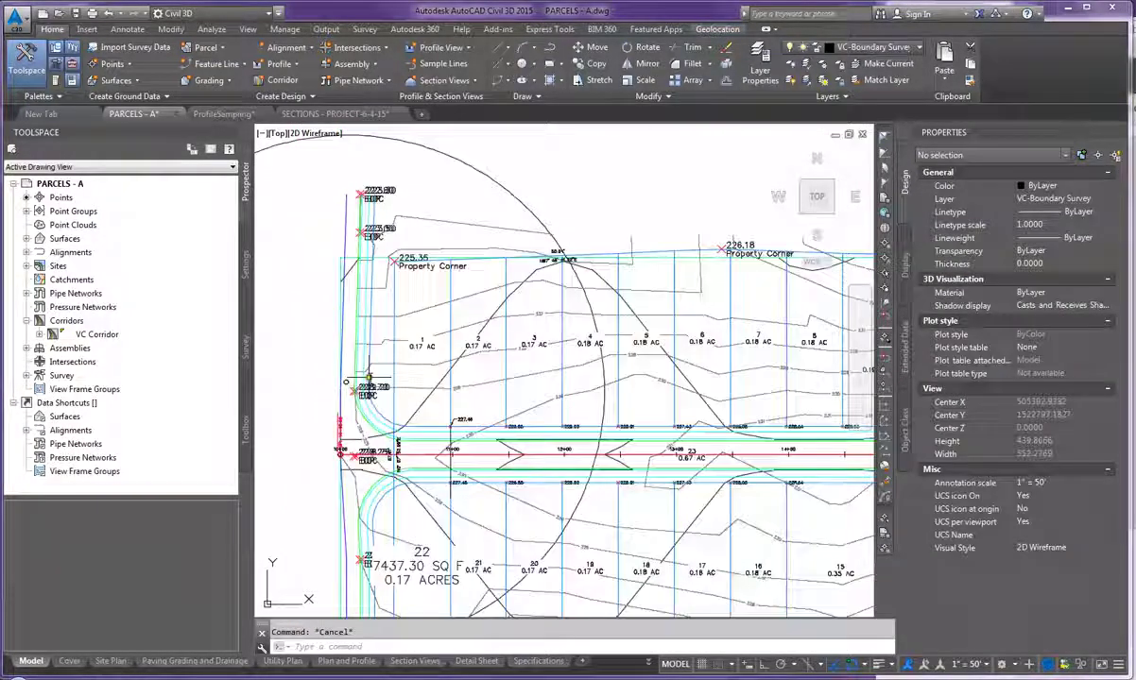
scroll(367, 400, down, 2)
click(420, 249)
key(Delete)
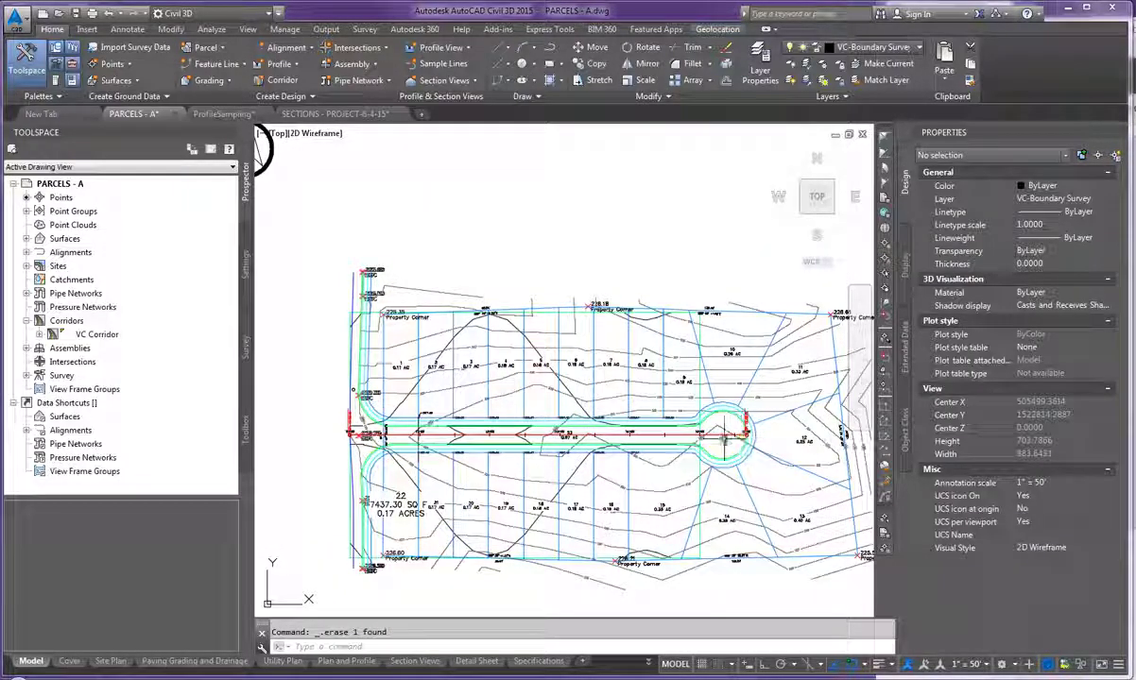
Start a 3D polyline with object snap off, just inside the southeast pavement edge of the cul-de-sac.
scroll(727, 439, up, 6)
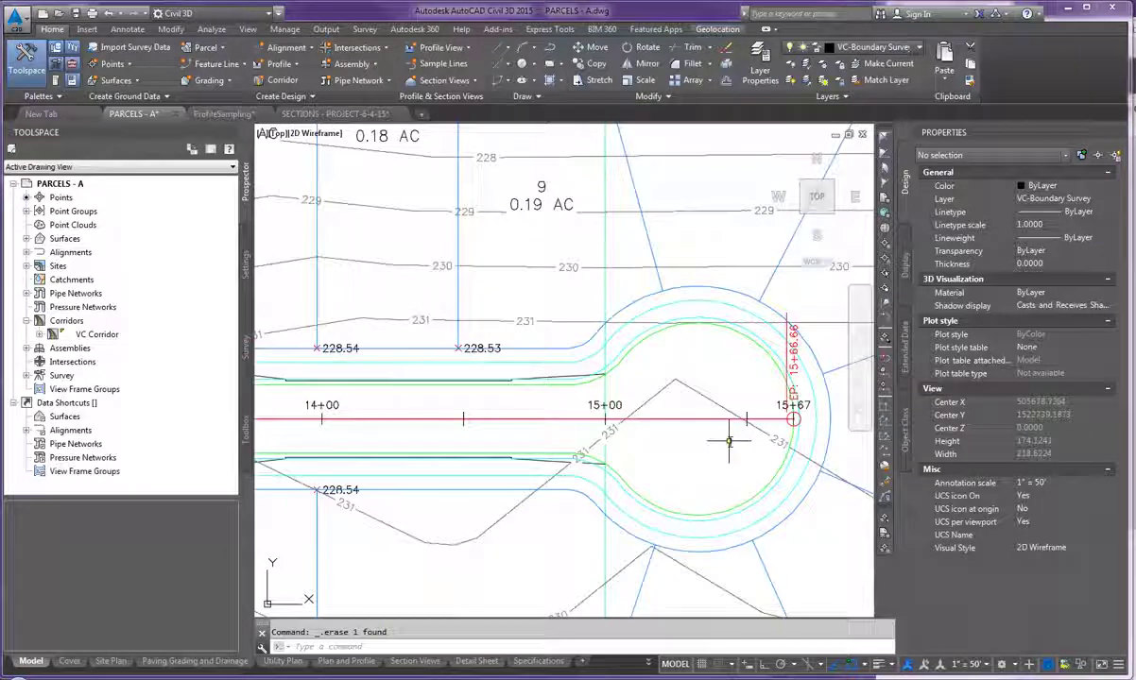
text(3p)
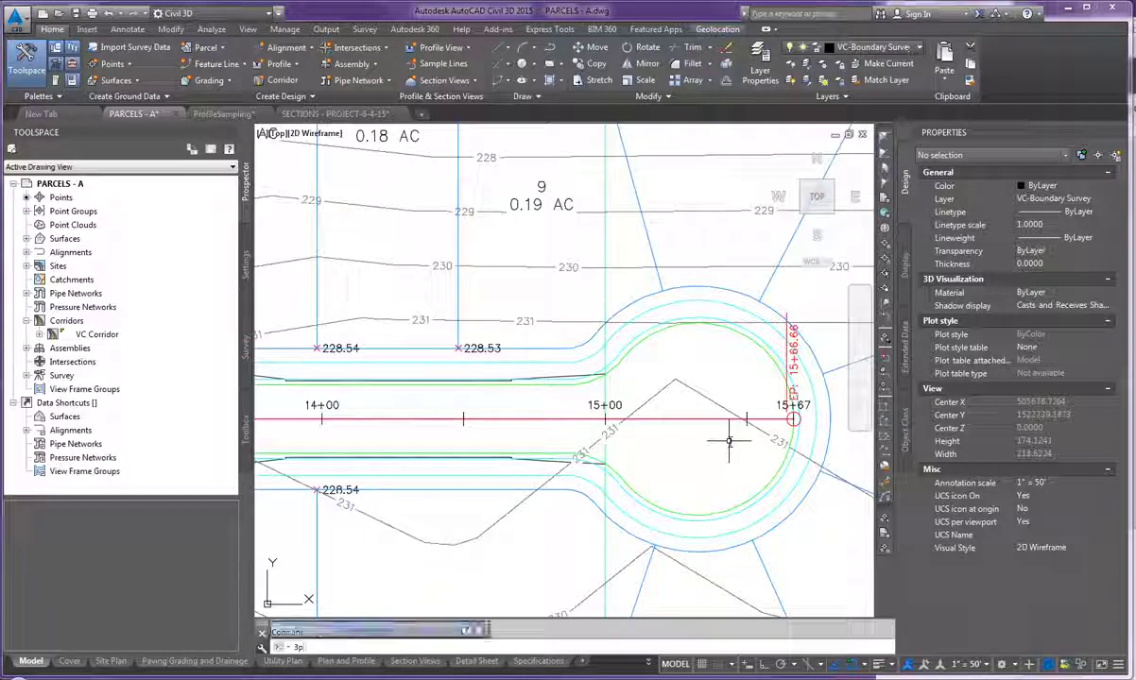
key(Return)
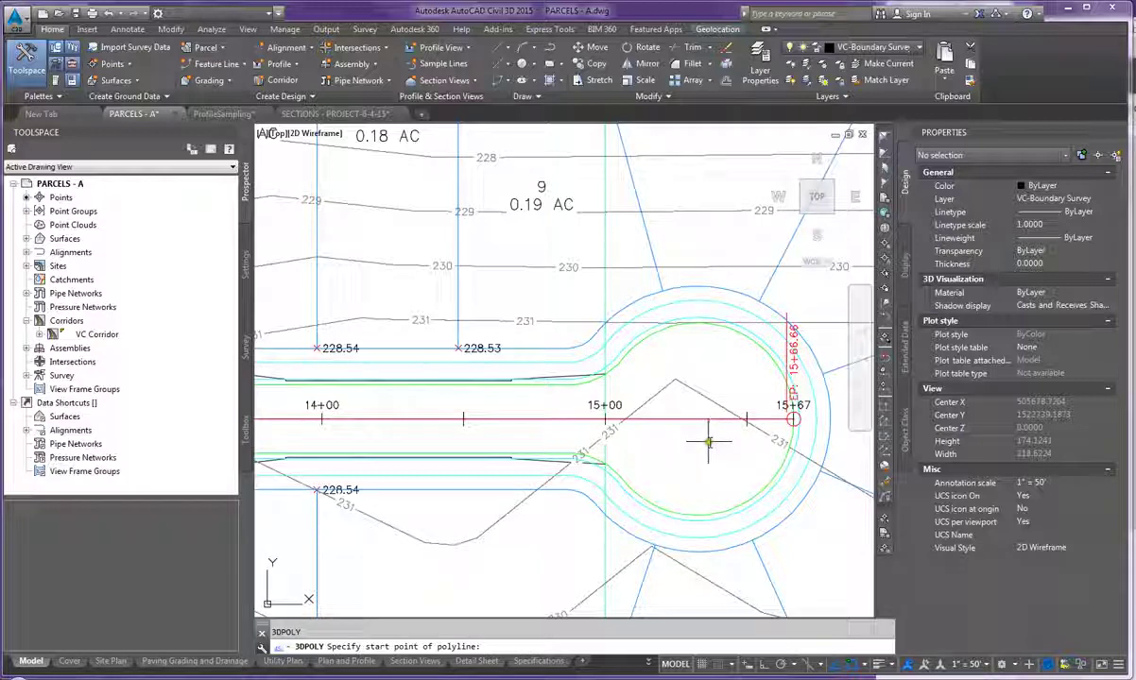
scroll(622, 435, down, 2)
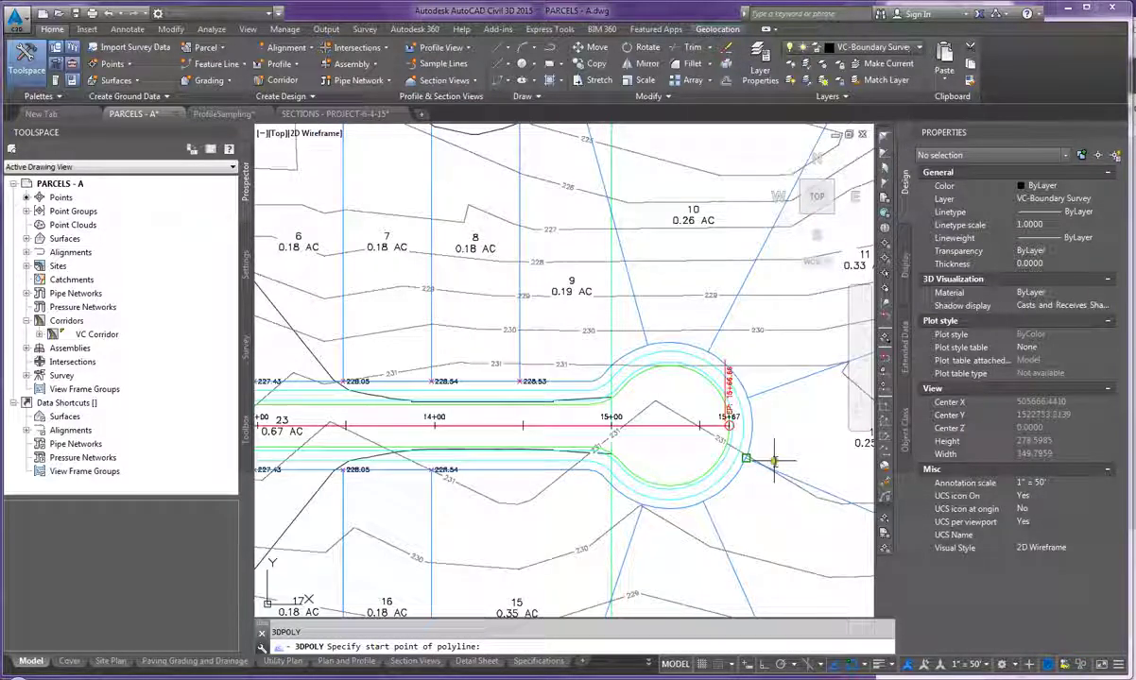
scroll(773, 461, up, 5)
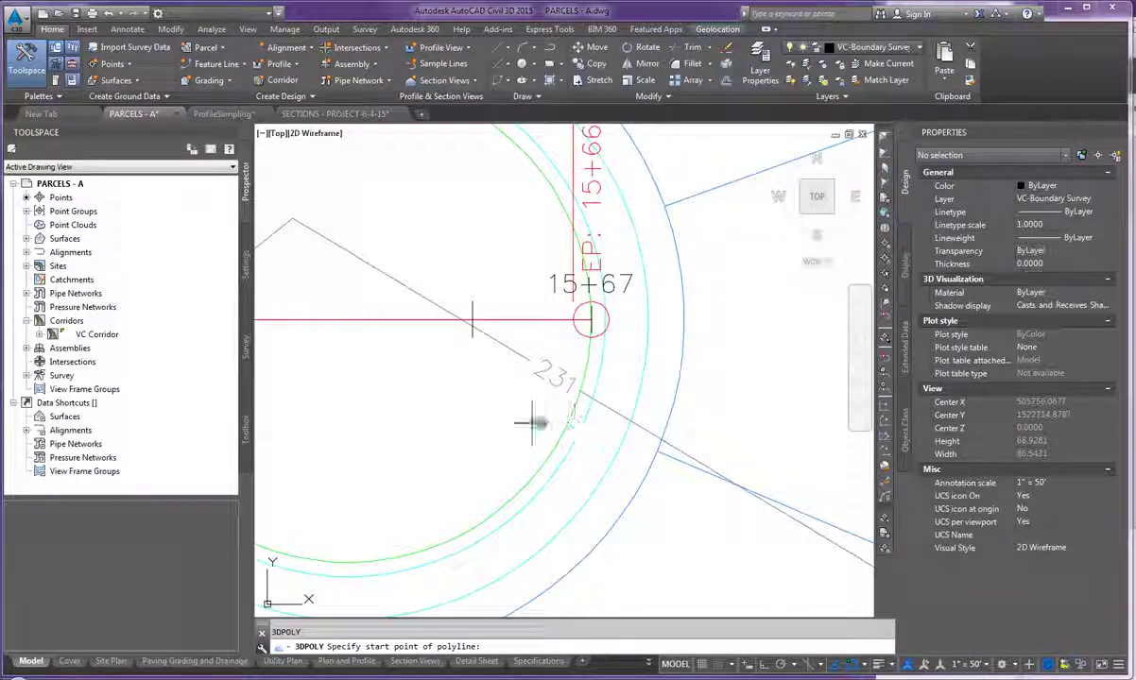
scroll(551, 423, down, 2)
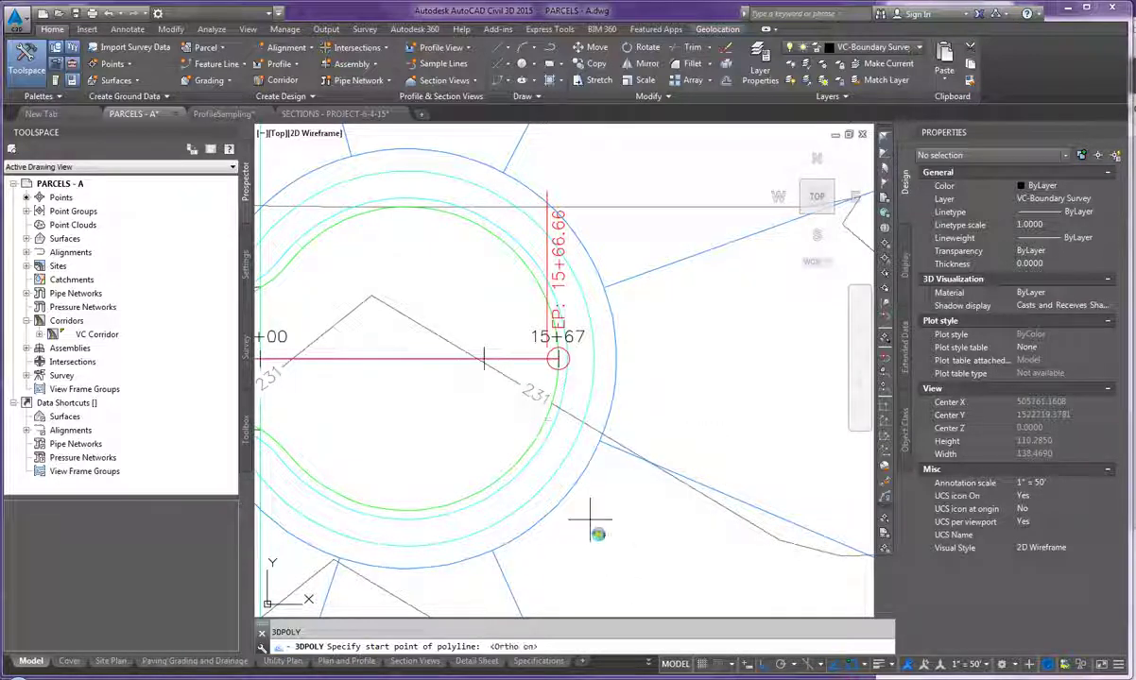
click(853, 667)
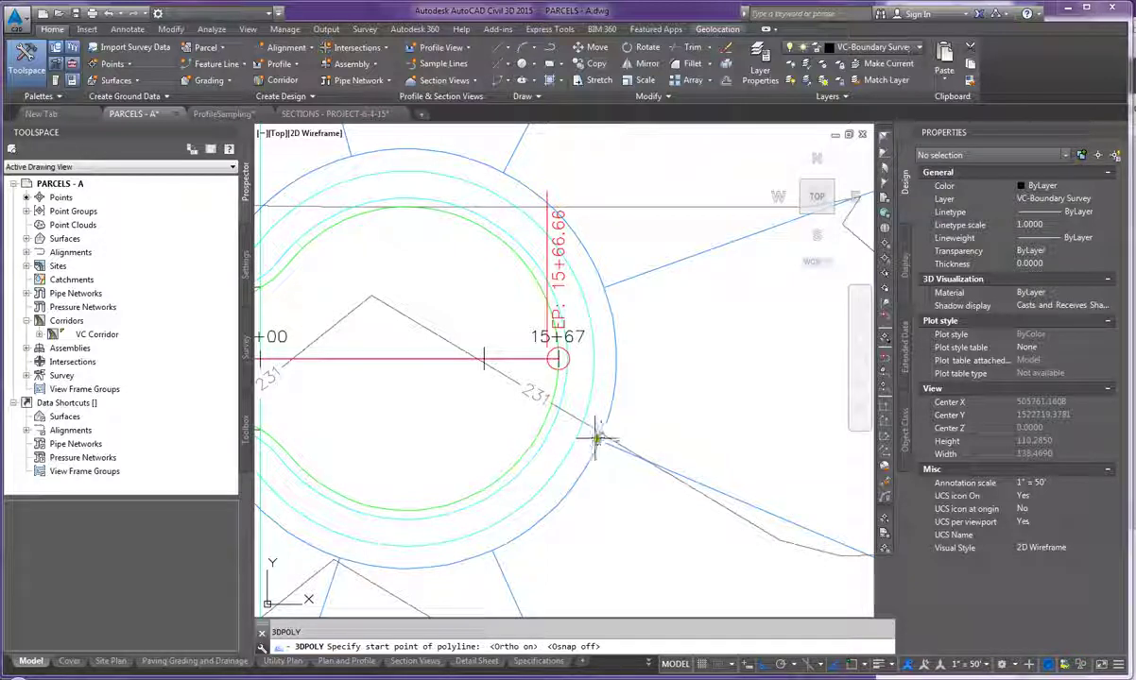
click(542, 421)
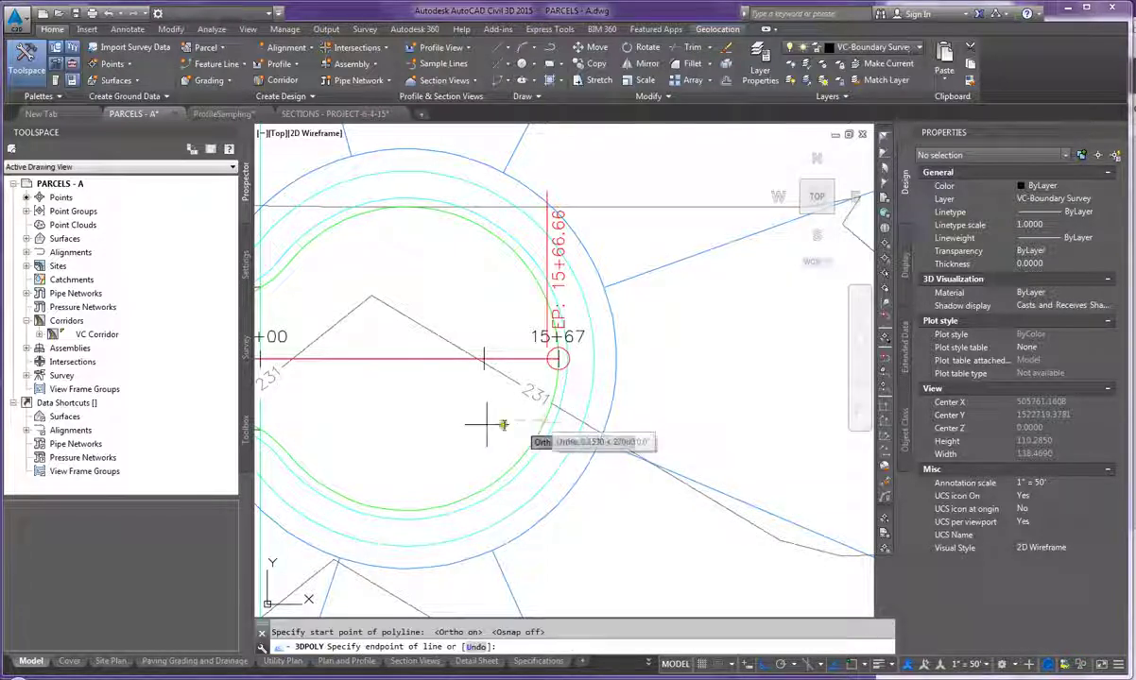
Turn ortho off and place the 3D polyline's second vertex near station 15+00, just inside the north pavement edge.
scroll(567, 423, down, 2)
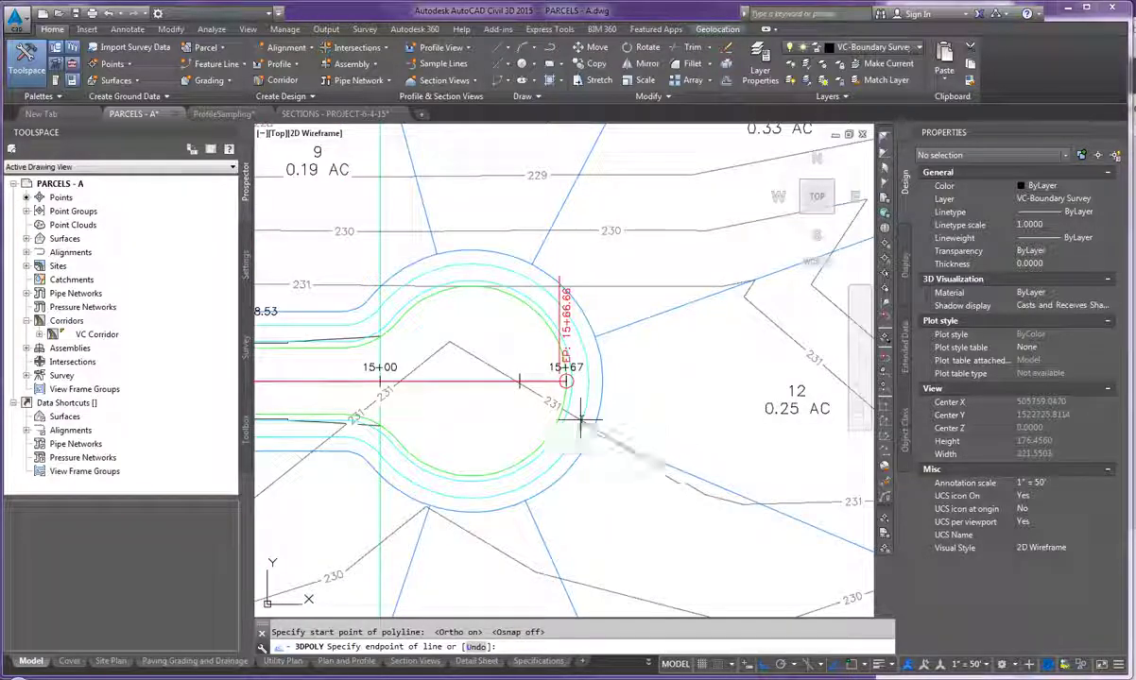
scroll(557, 408, down, 3)
key(F8)
scroll(482, 385, up, 5)
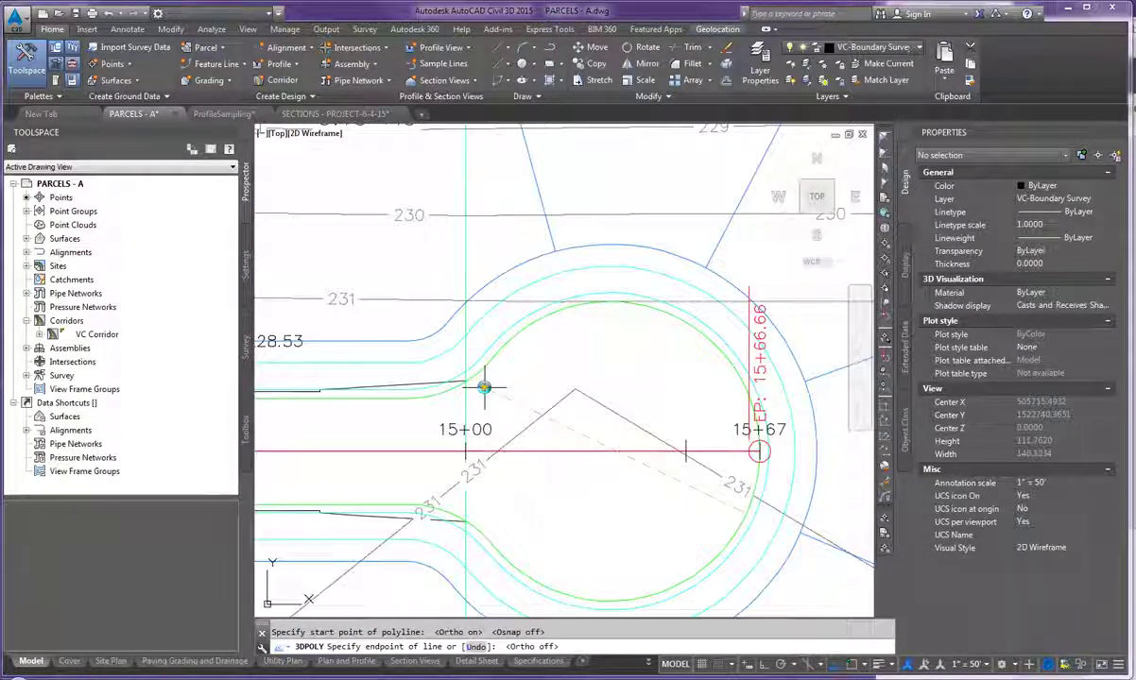
click(484, 395)
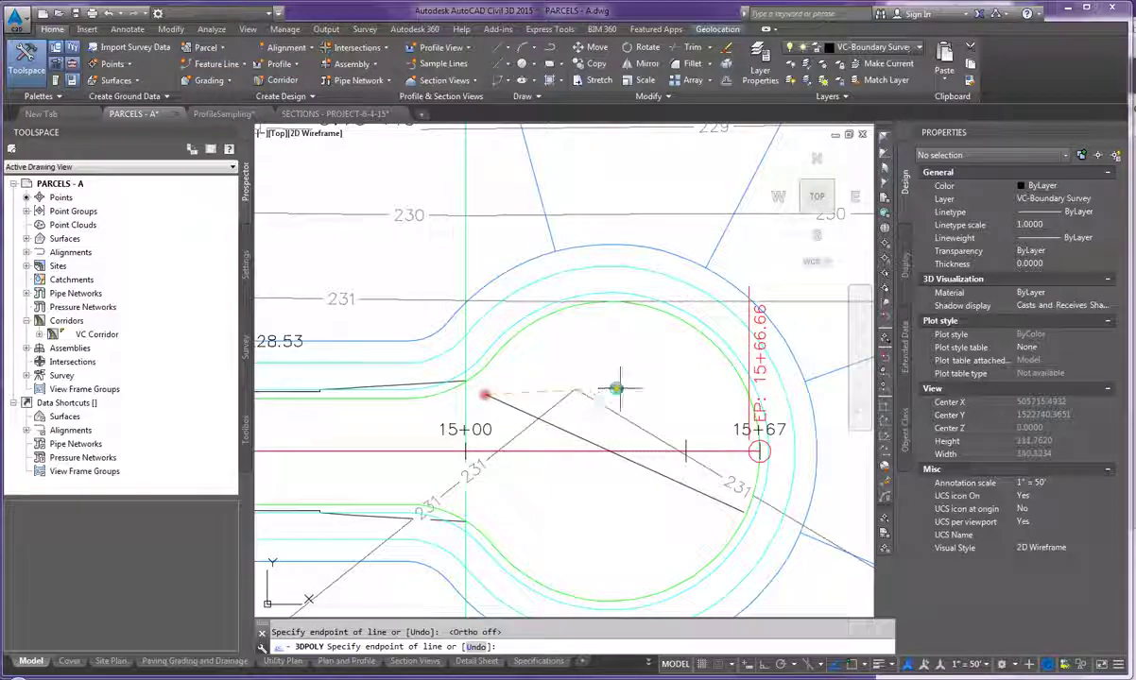
Place the 3D polyline's third vertex near station 12+00, along the north pavement edge.
scroll(610, 386, down, 3)
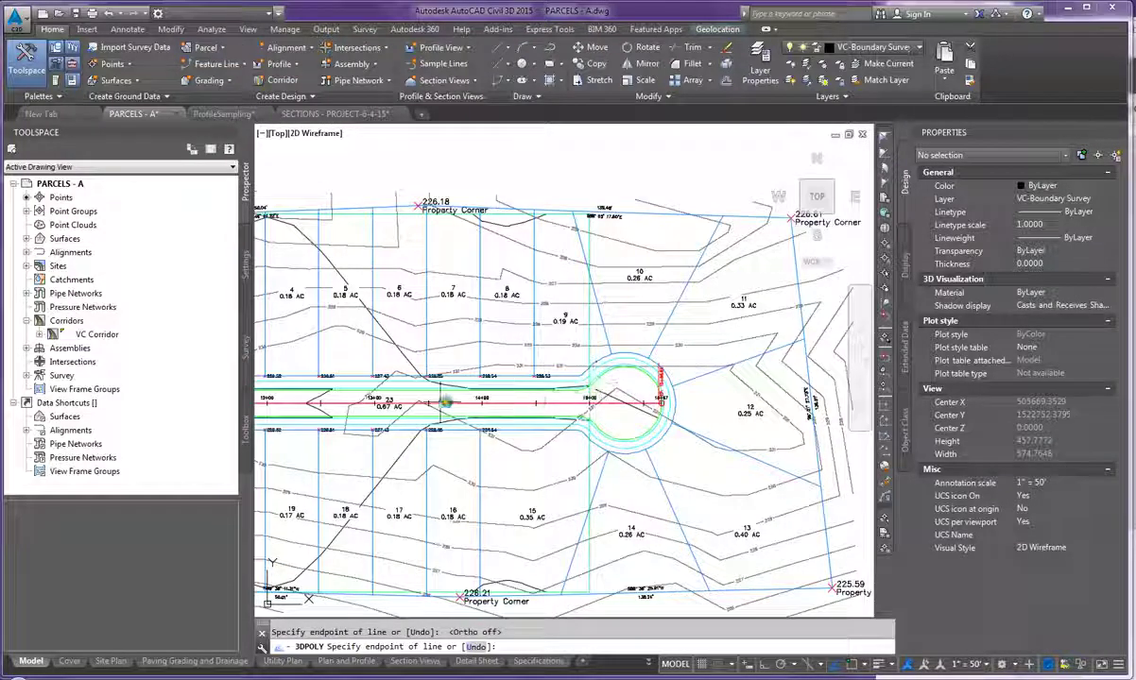
scroll(456, 399, up, 3)
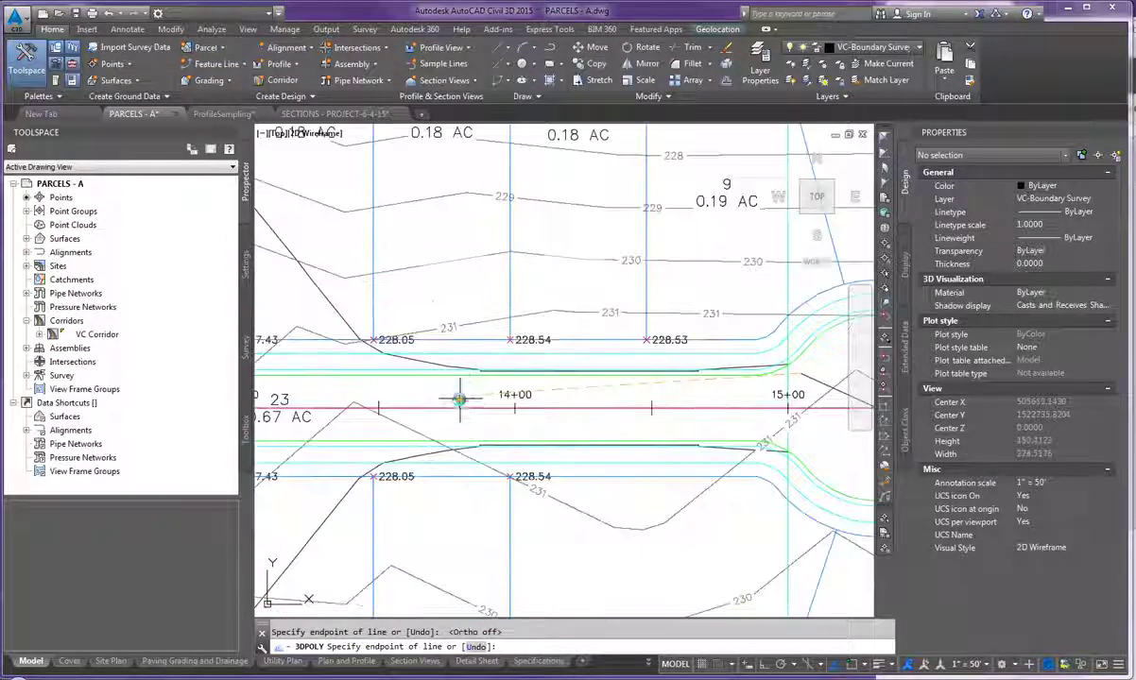
scroll(569, 390, down, 2)
scroll(312, 362, up, 5)
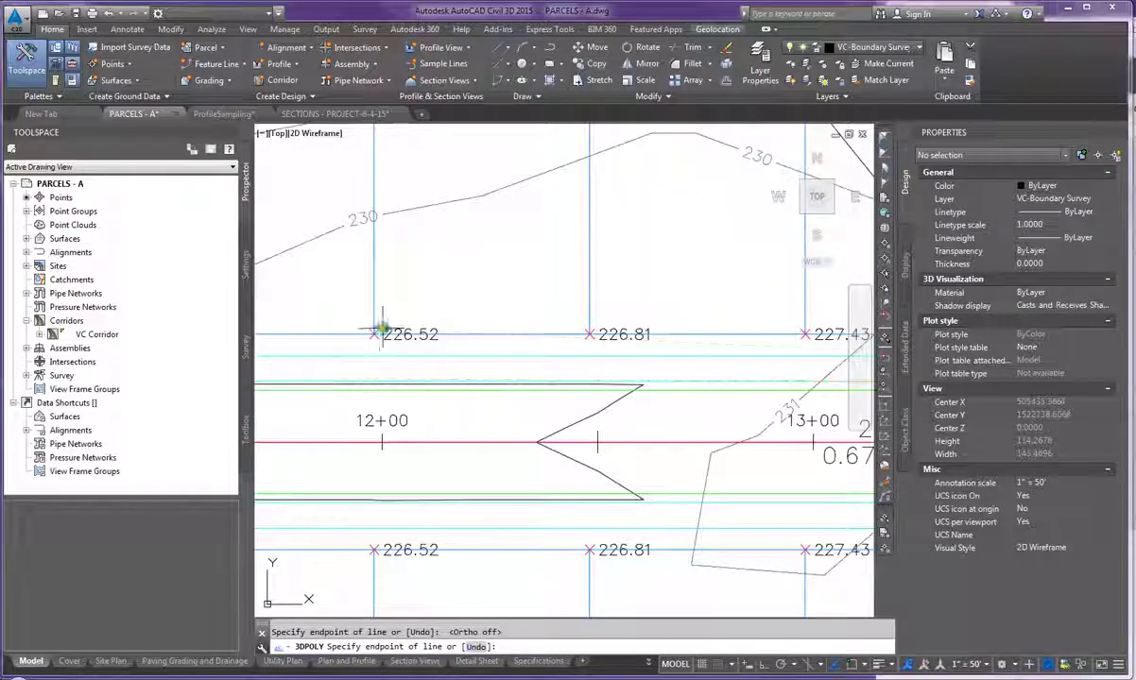
click(374, 393)
Place the 3D polyline's fourth vertex near station 10+60, just inside the north pavement edge.
scroll(577, 356, down, 5)
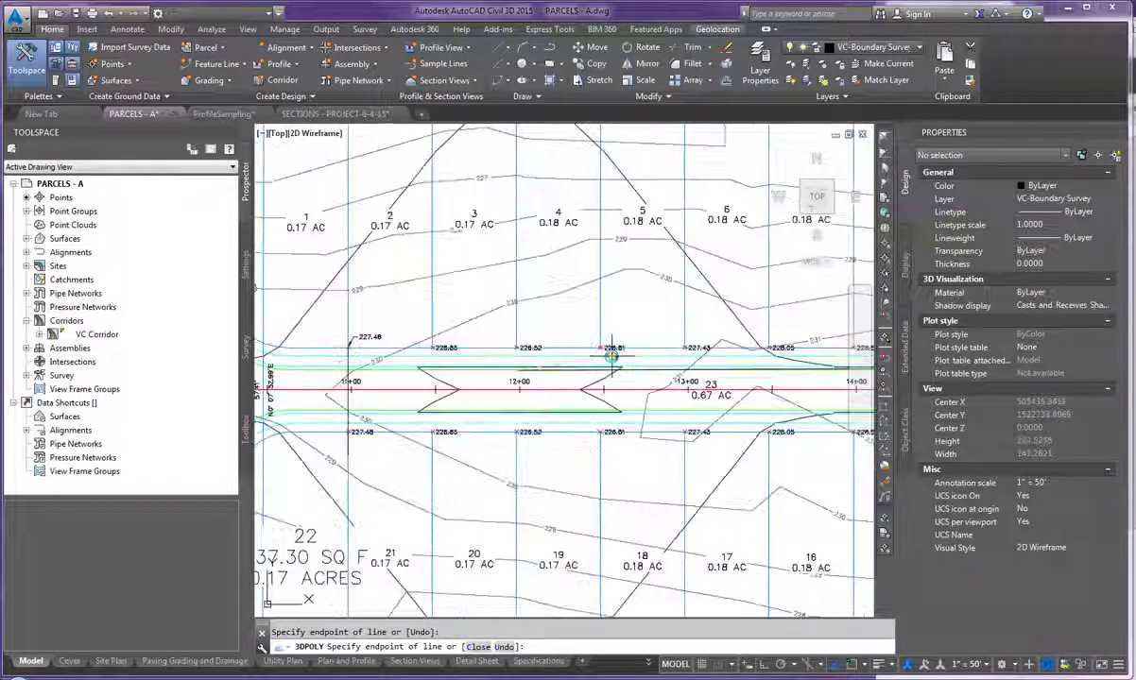
scroll(387, 367, up, 3)
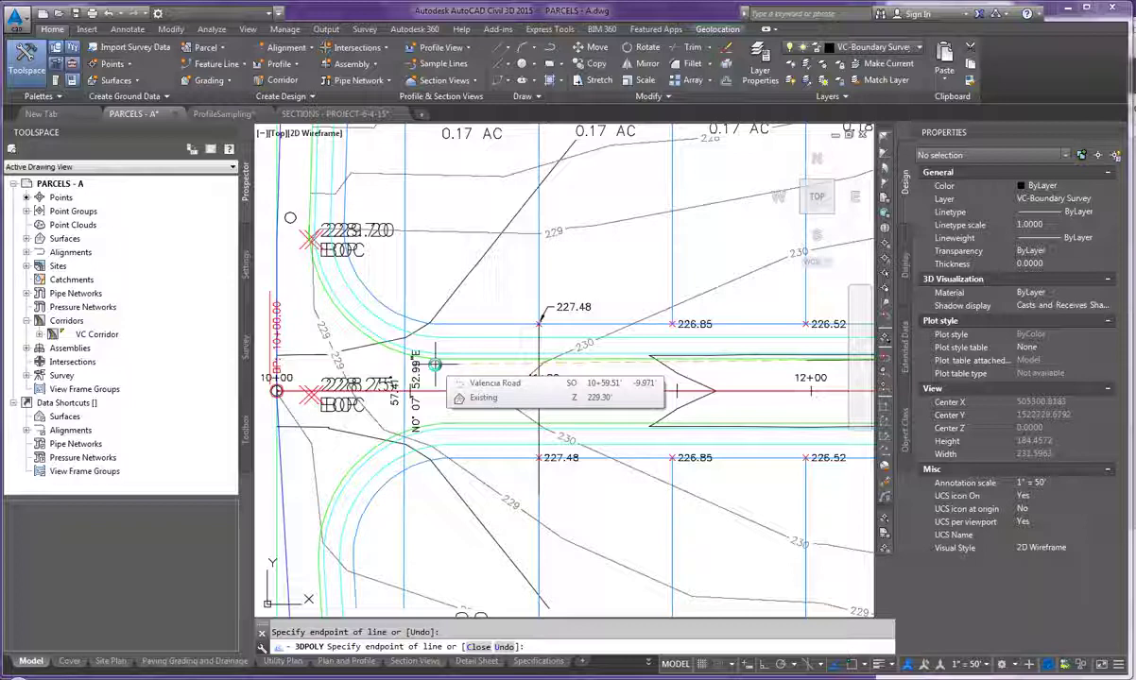
click(434, 364)
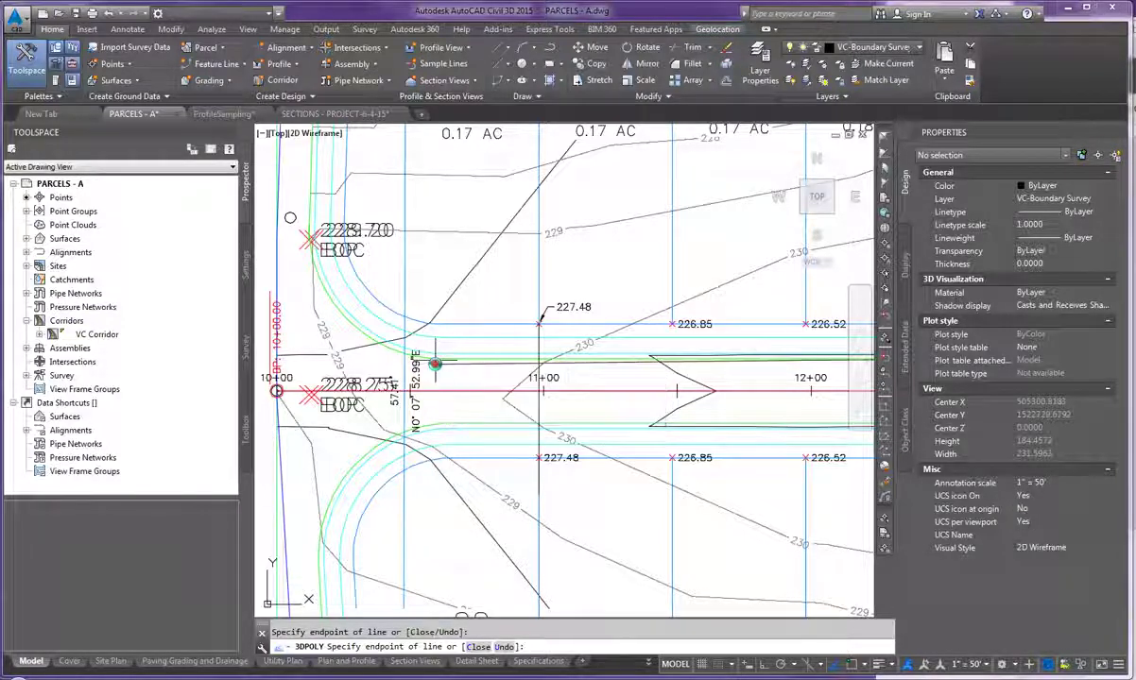
End the 3D polyline at the center of the small circle north of station 10+00.
shift+right_click(289, 218)
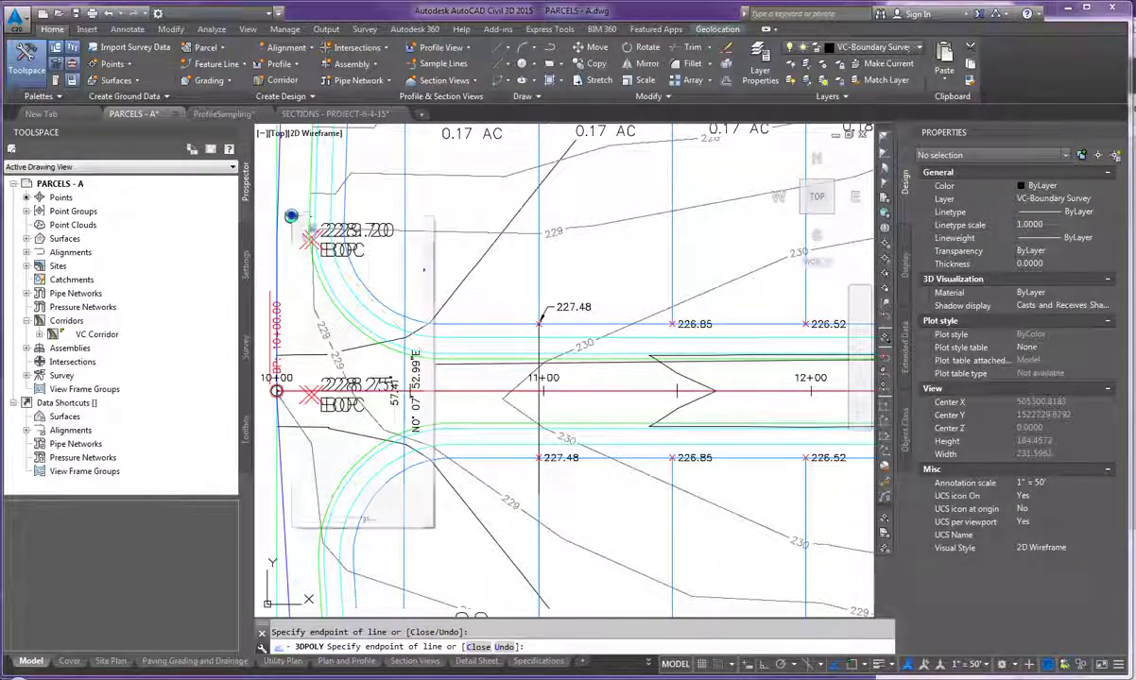
click(332, 372)
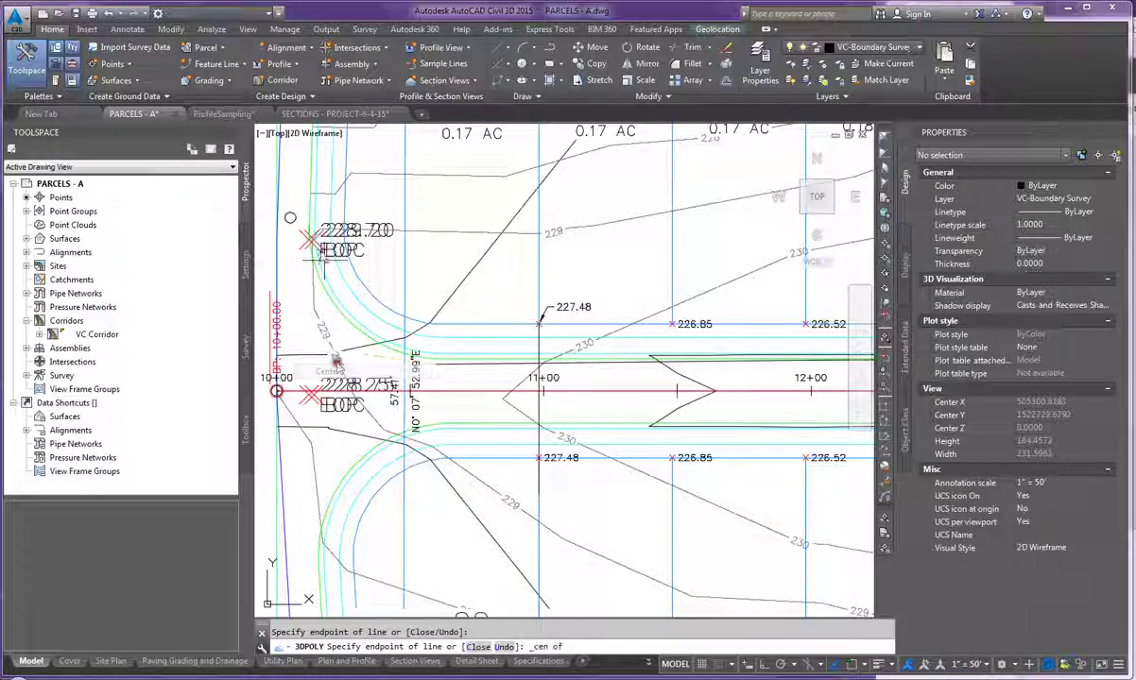
key(Escape)
key(Escape)
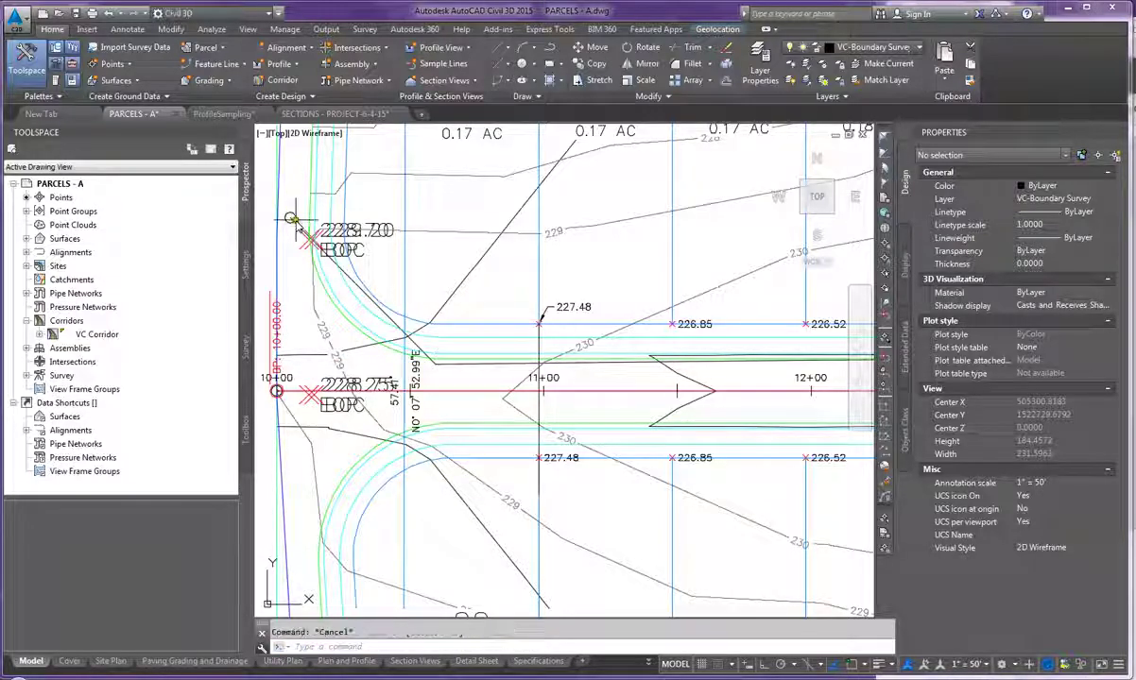
click(290, 216)
scroll(403, 245, down, 5)
key(Escape)
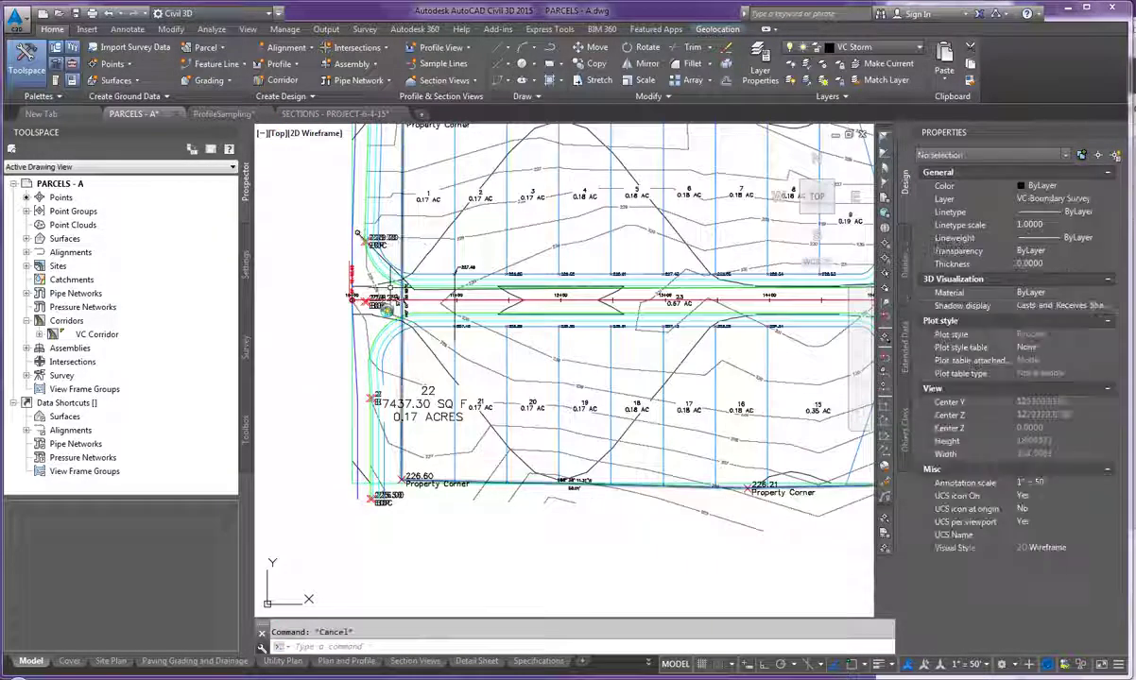
Select the 3D polyline and inspect its current vertex number and Vertex Z property without editing them.
scroll(357, 296, down, 3)
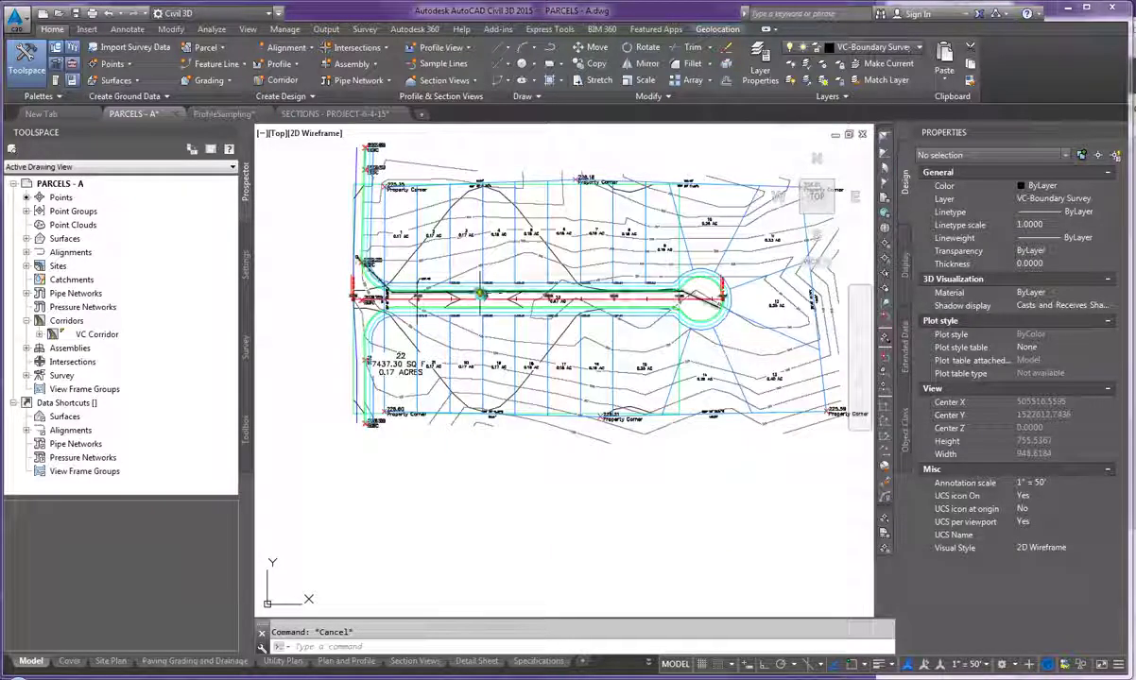
scroll(481, 301, up, 6)
click(453, 290)
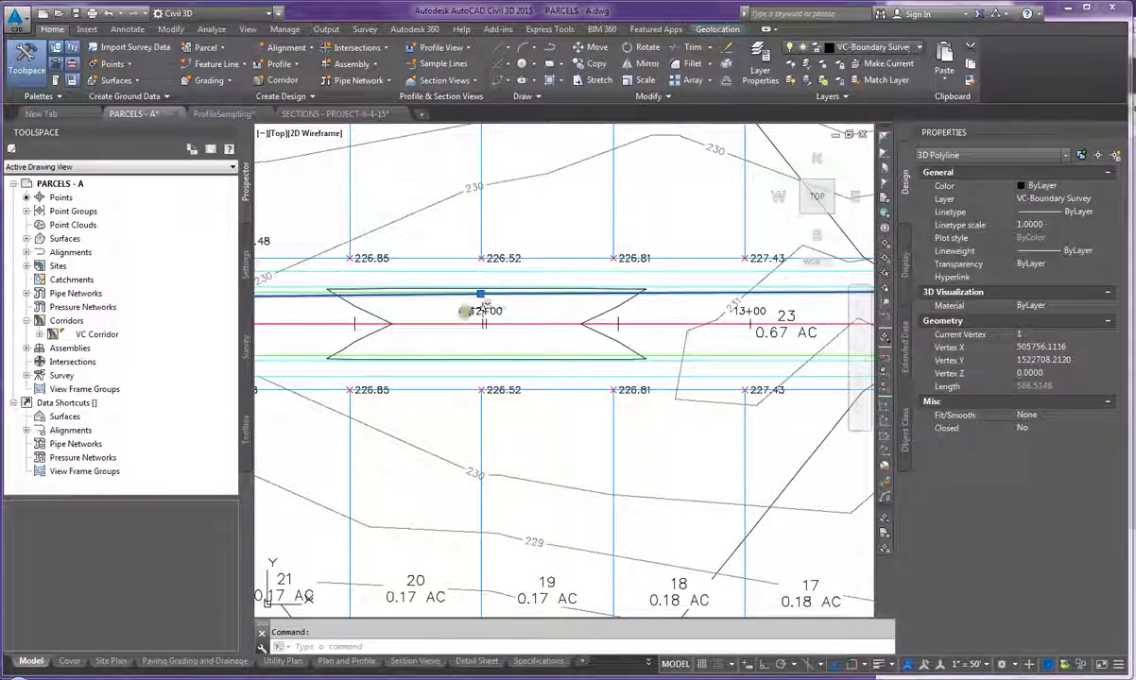
scroll(495, 302, down, 6)
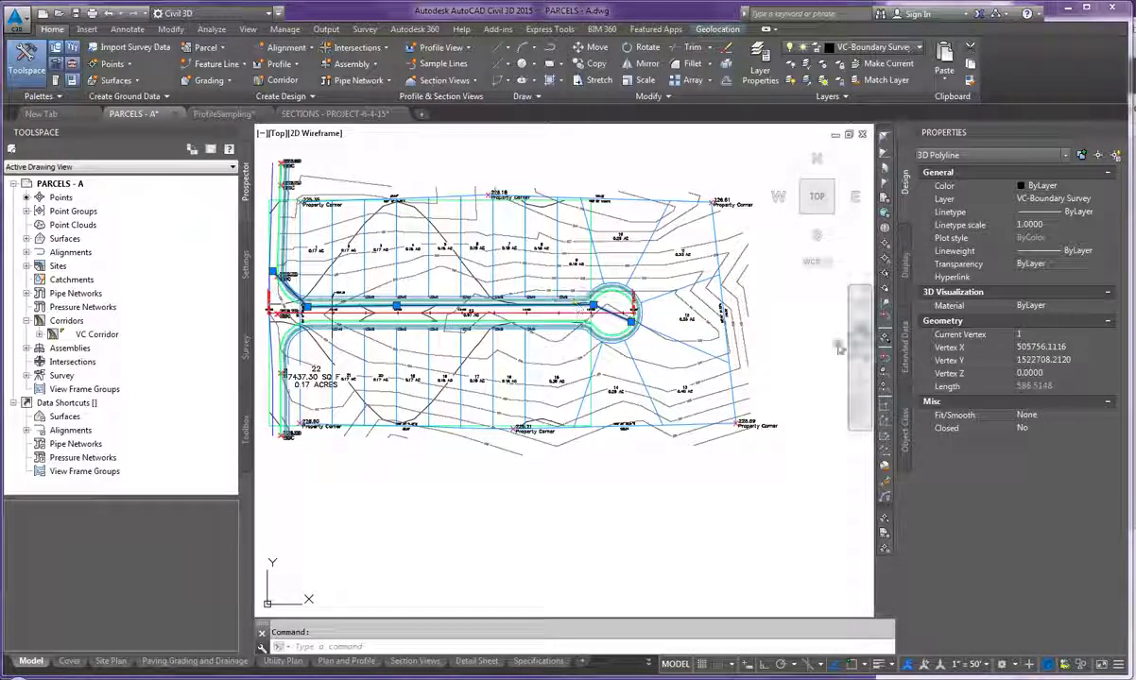
click(1062, 334)
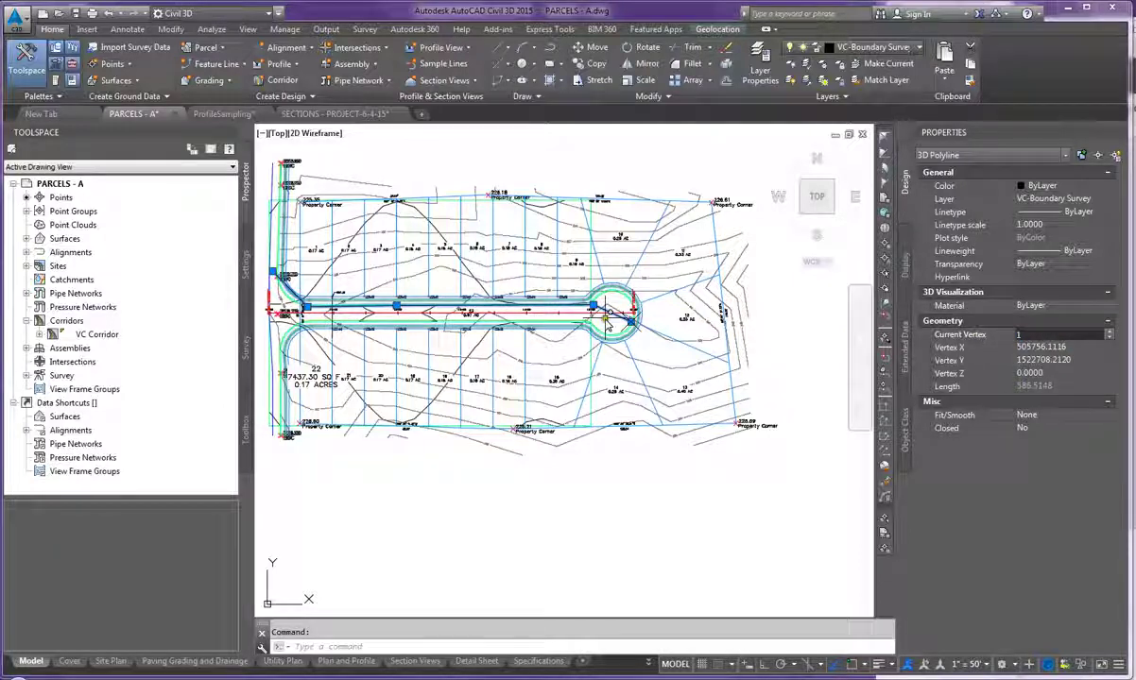
mouse_move(630, 323)
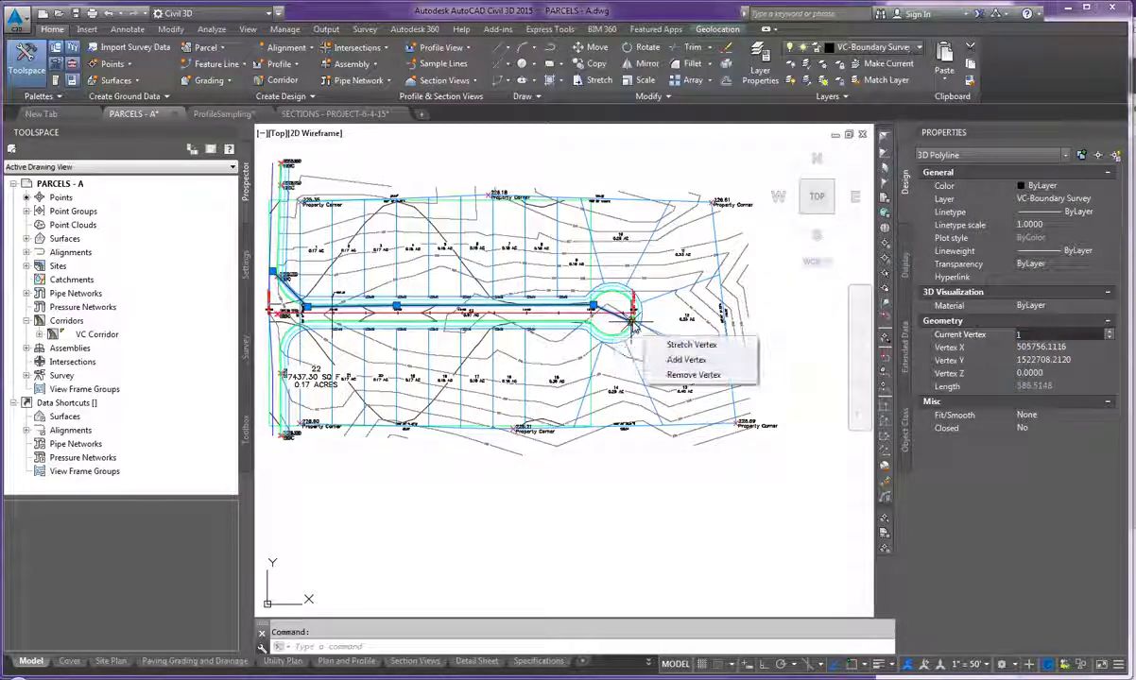
click(1040, 373)
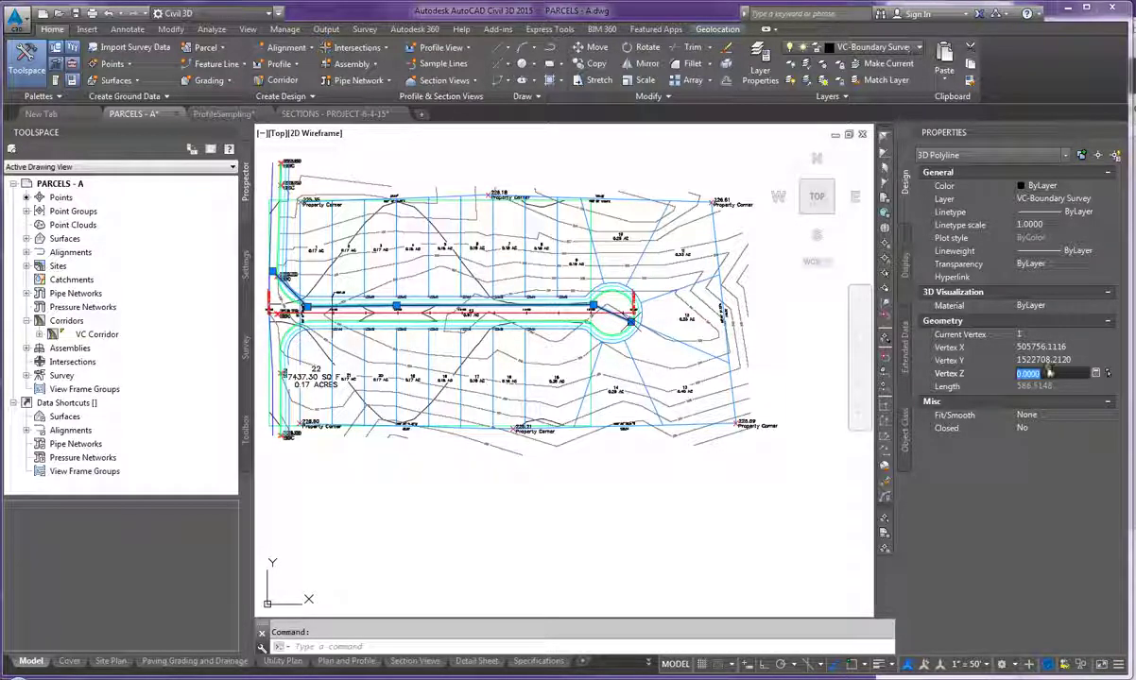
key(Escape)
Check the design profile's elevation at the east end of the Valencia Road profile view.
scroll(607, 326, up, 6)
scroll(343, 249, down, 10)
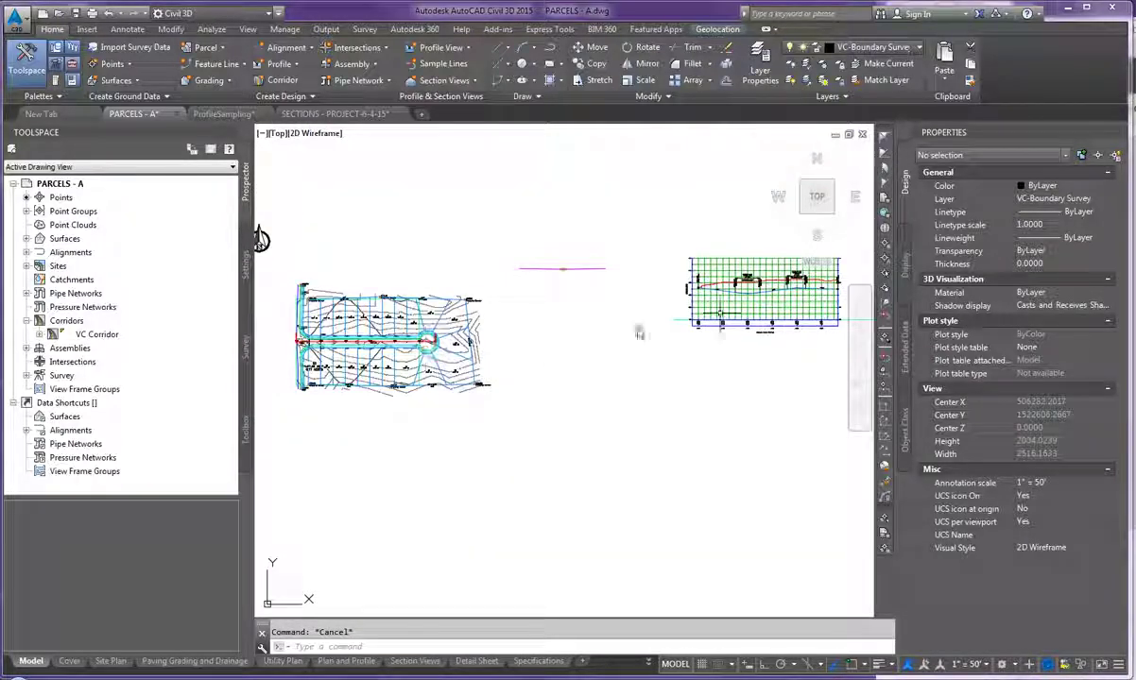
scroll(747, 349, up, 8)
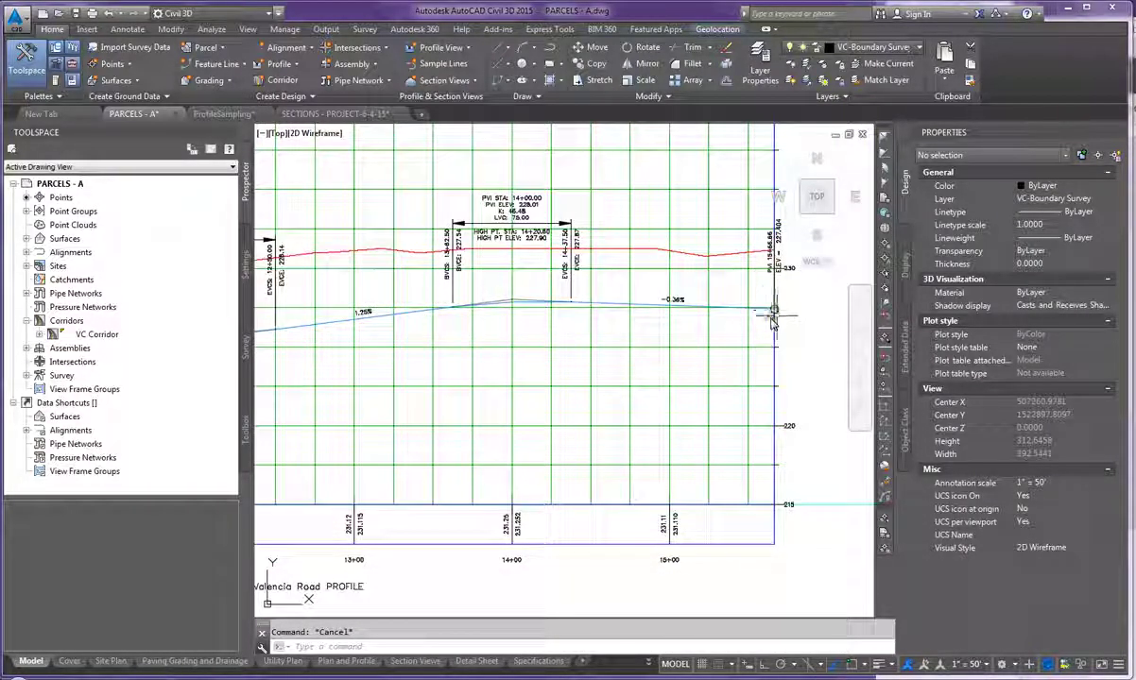
scroll(776, 310, up, 3)
scroll(769, 319, down, 4)
scroll(729, 253, up, 4)
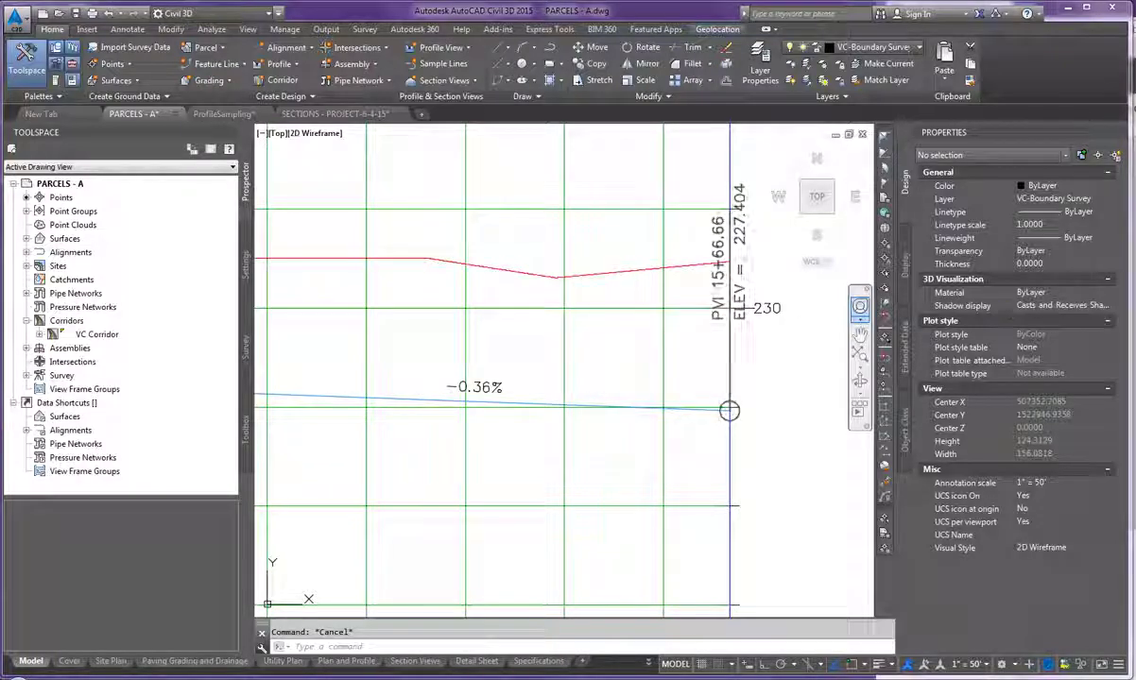
Set the elevation of the 3D polyline's first vertex, at the southeast edge of the cul-de-sac, to 225.
scroll(638, 309, down, 10)
scroll(495, 319, up, 12)
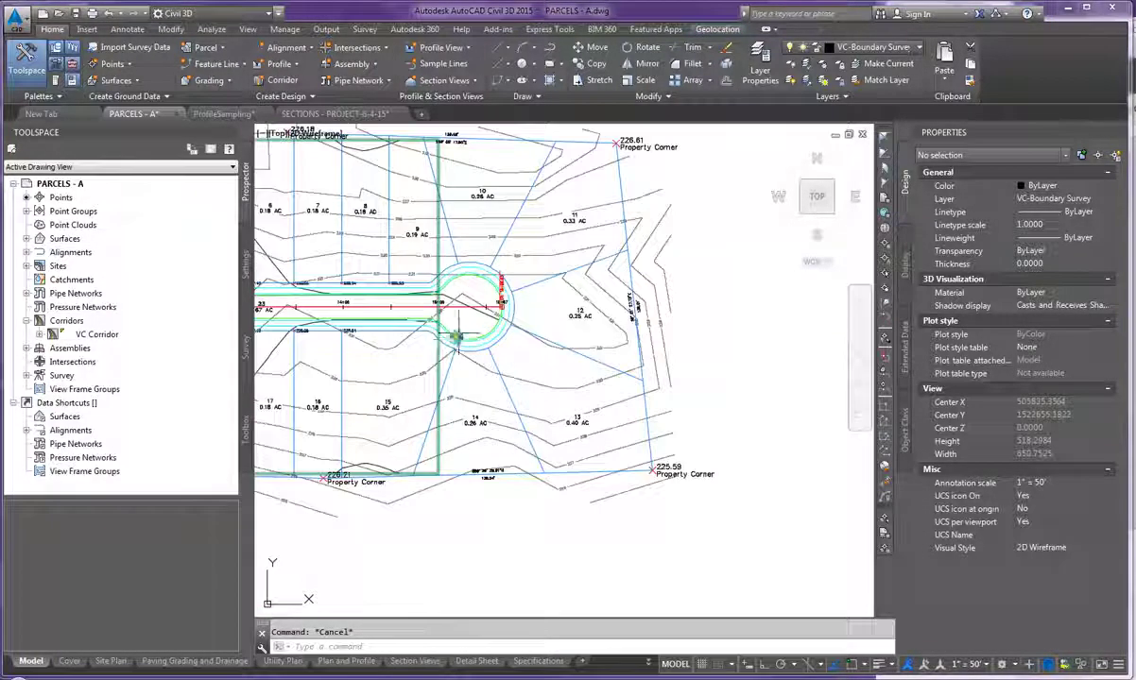
click(495, 319)
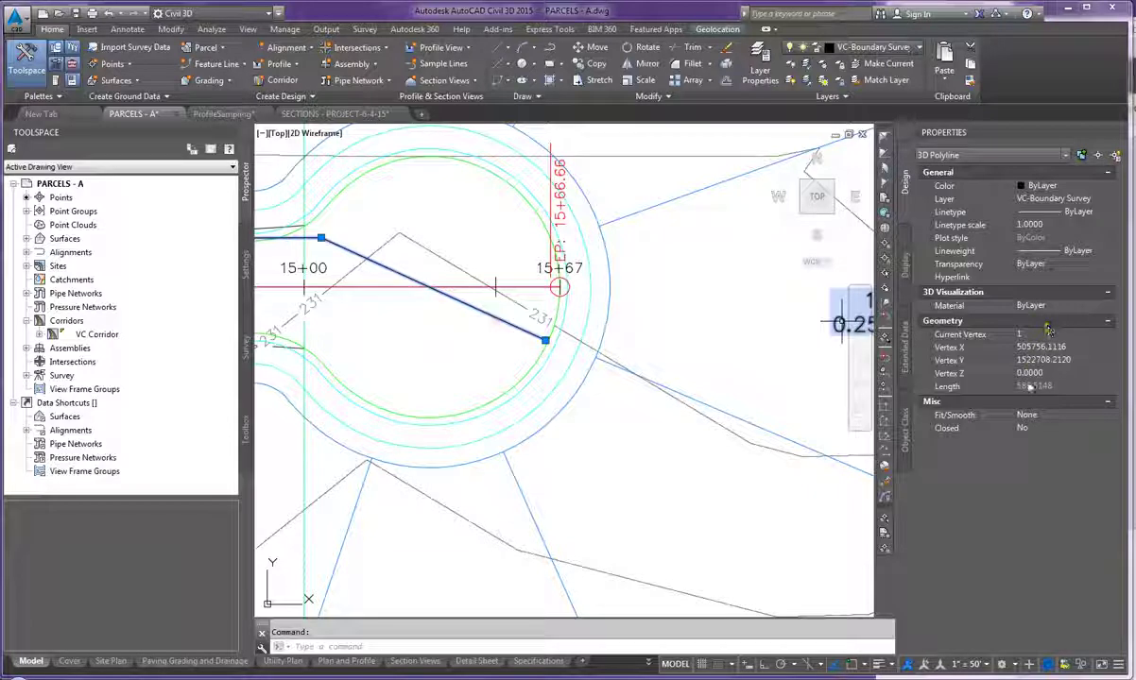
click(1036, 374)
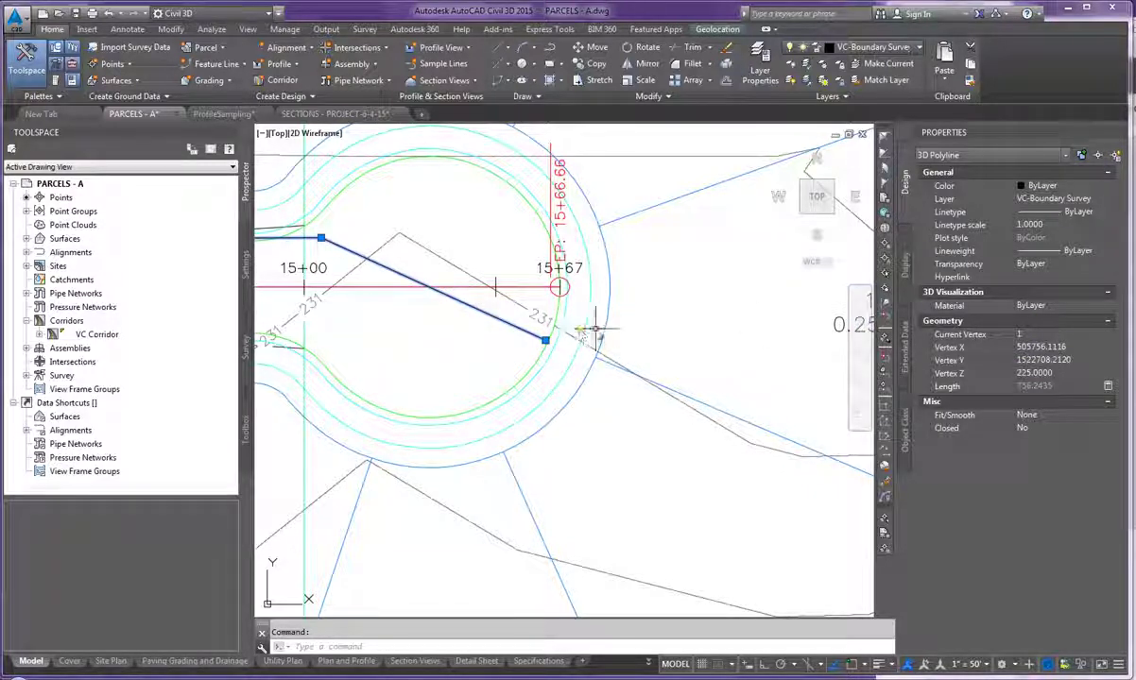
key(Escape)
click(332, 244)
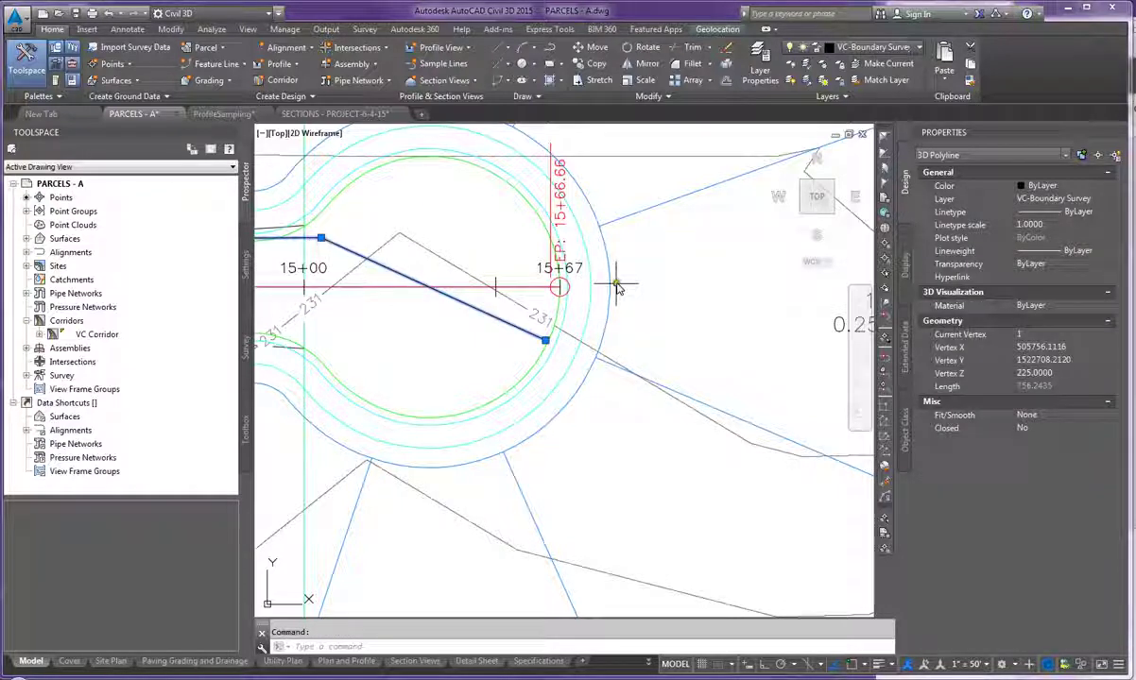
key(Escape)
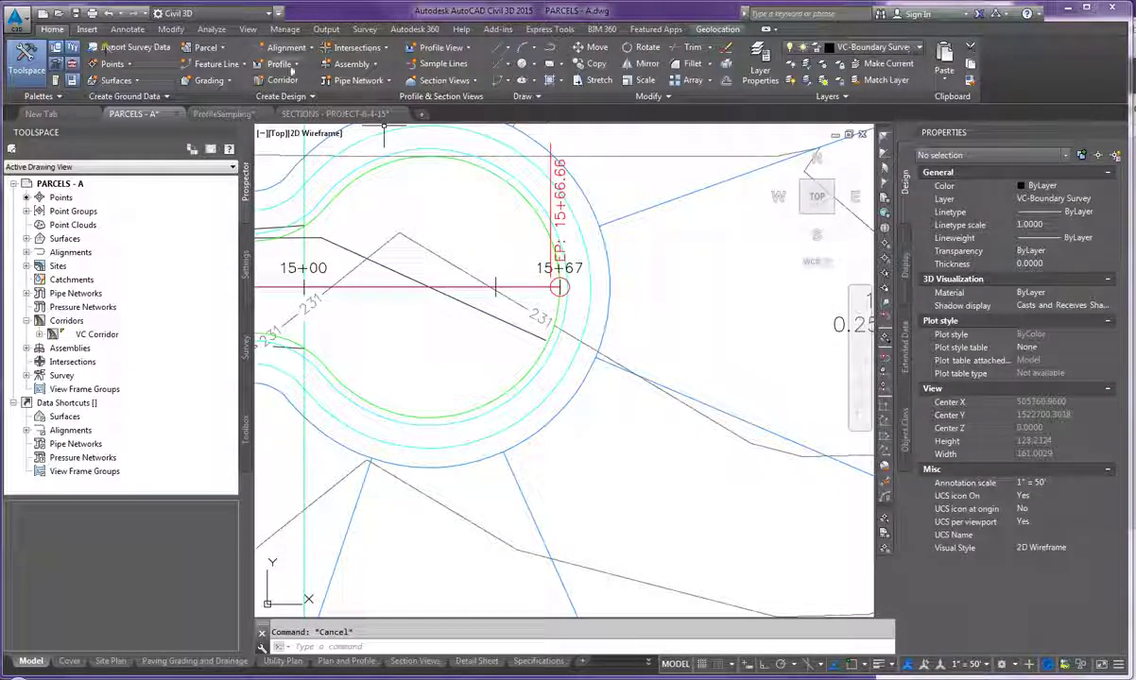
click(127, 29)
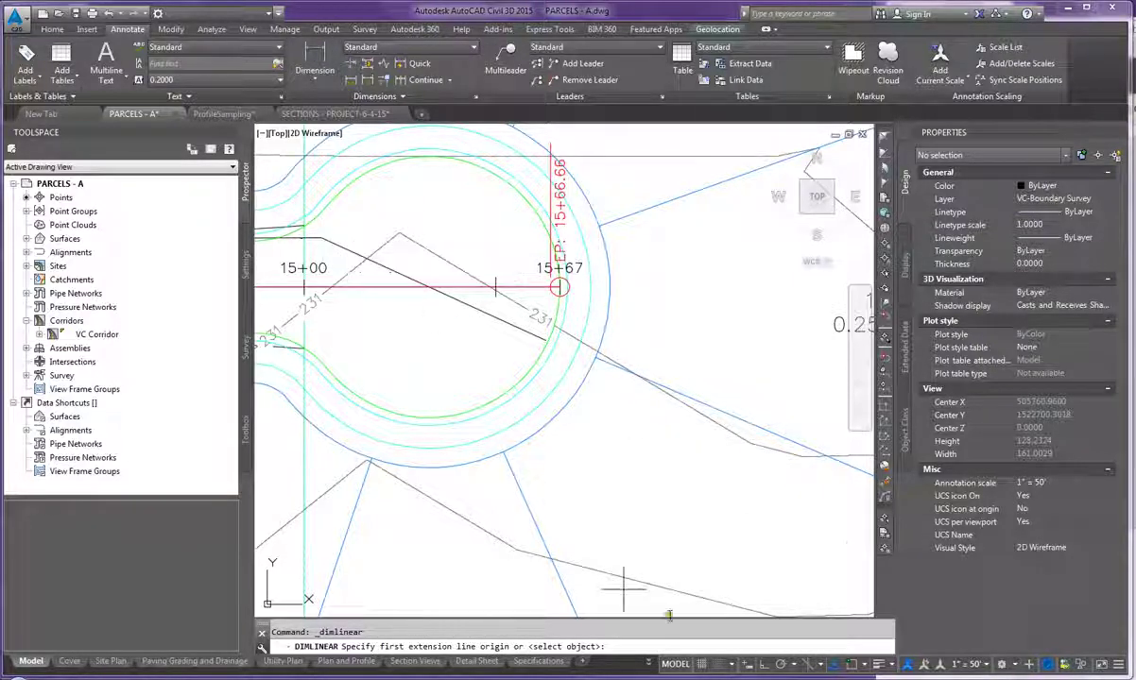
shift+right_click(329, 242)
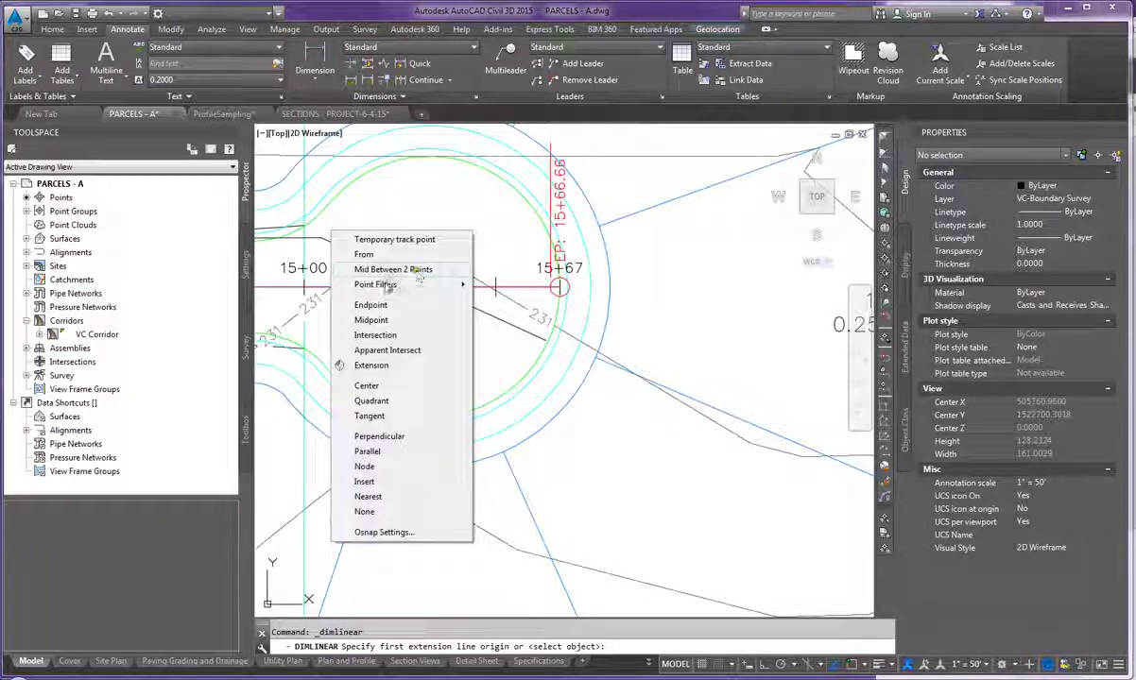
click(364, 303)
click(351, 286)
shift+right_click(544, 324)
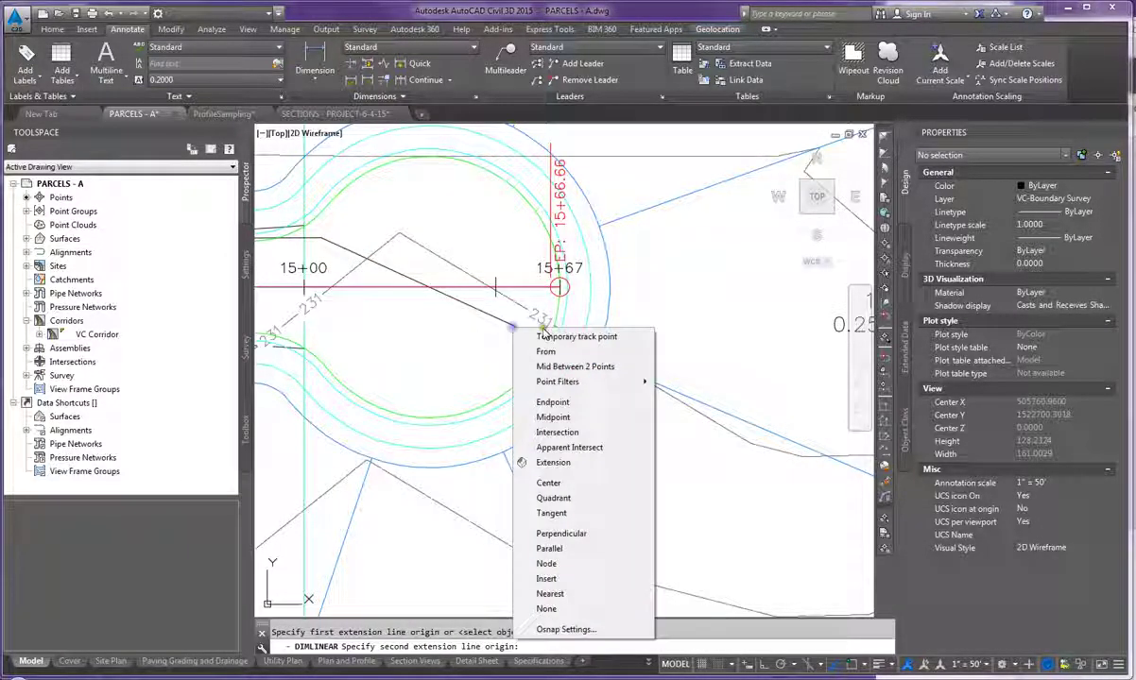
click(553, 401)
click(525, 329)
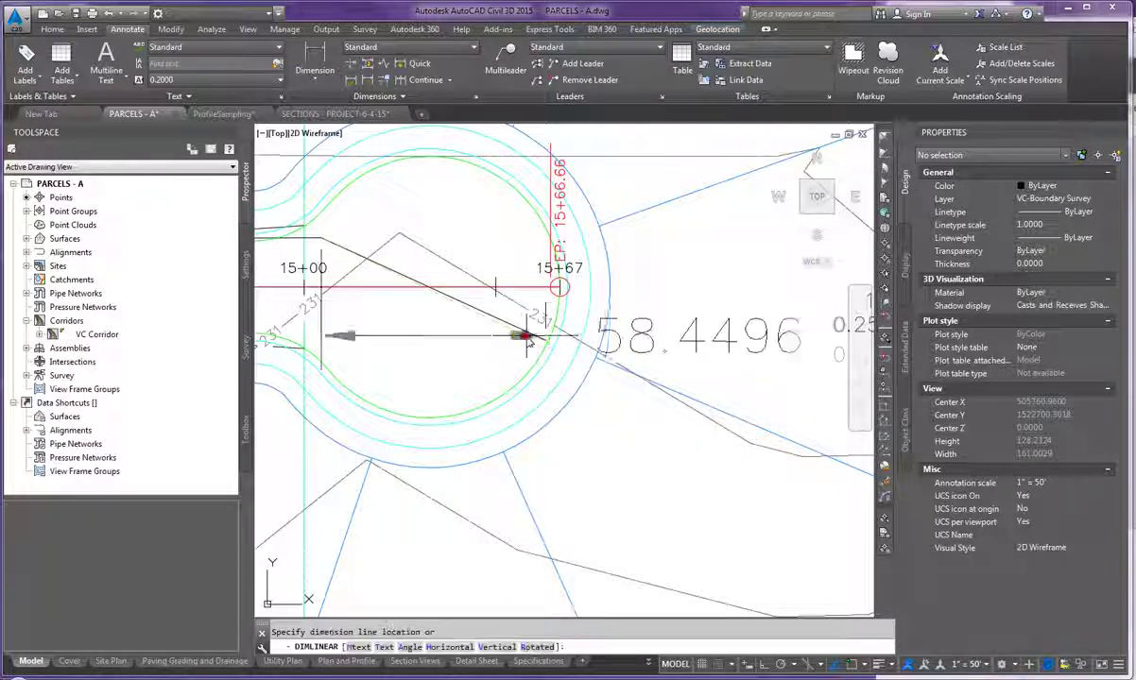
Add an aligned dimension to the 3D polyline's first segment across the cul-de-sac, placing it northeast of the segment.
click(358, 63)
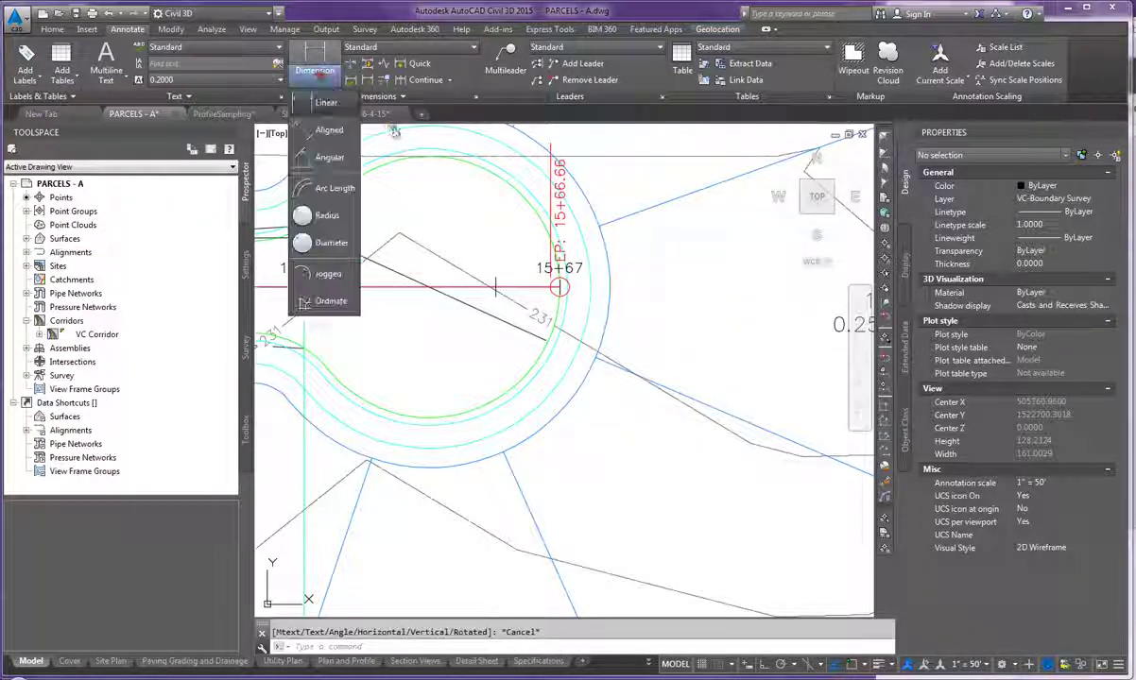
click(382, 127)
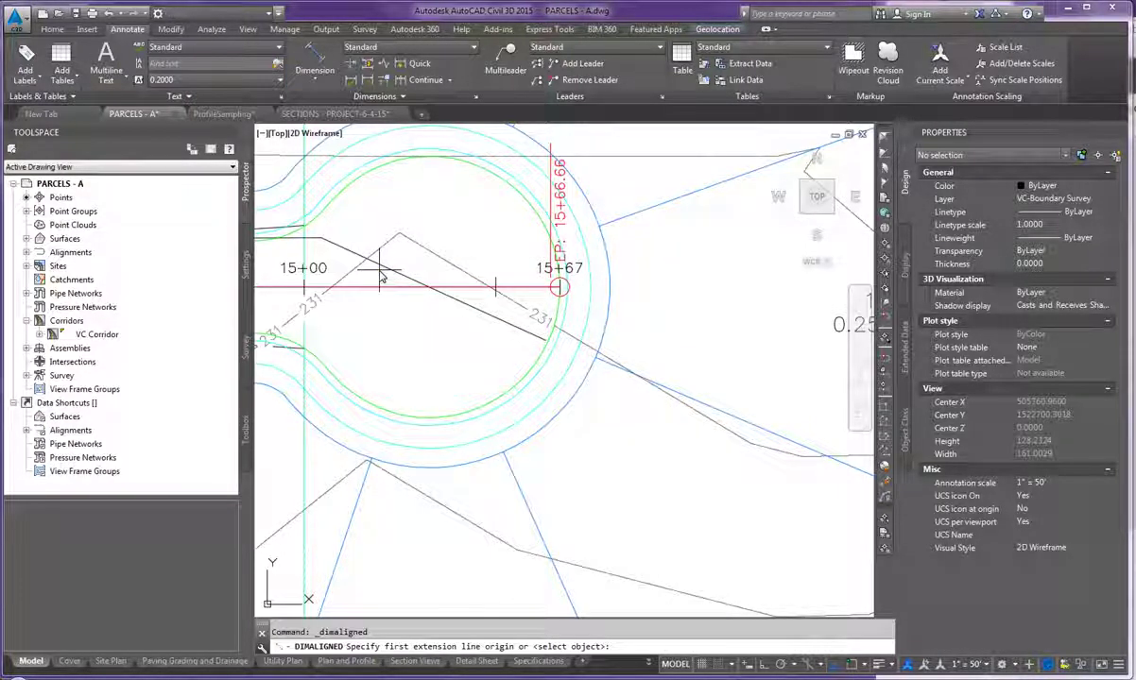
click(320, 237)
click(545, 335)
scroll(486, 224, down, 6)
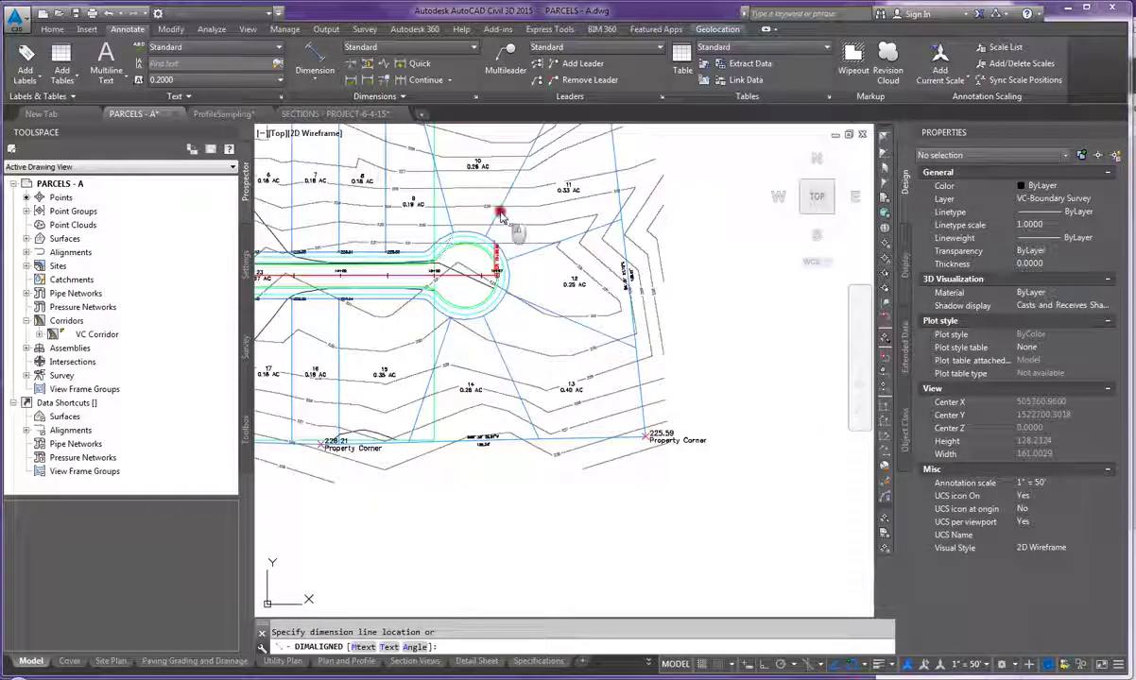
click(492, 219)
key(Escape)
Add an aligned dimension between the polyline vertices near stations 15+00 and 12+00, placing it over the northern lots.
right_click(400, 255)
click(458, 262)
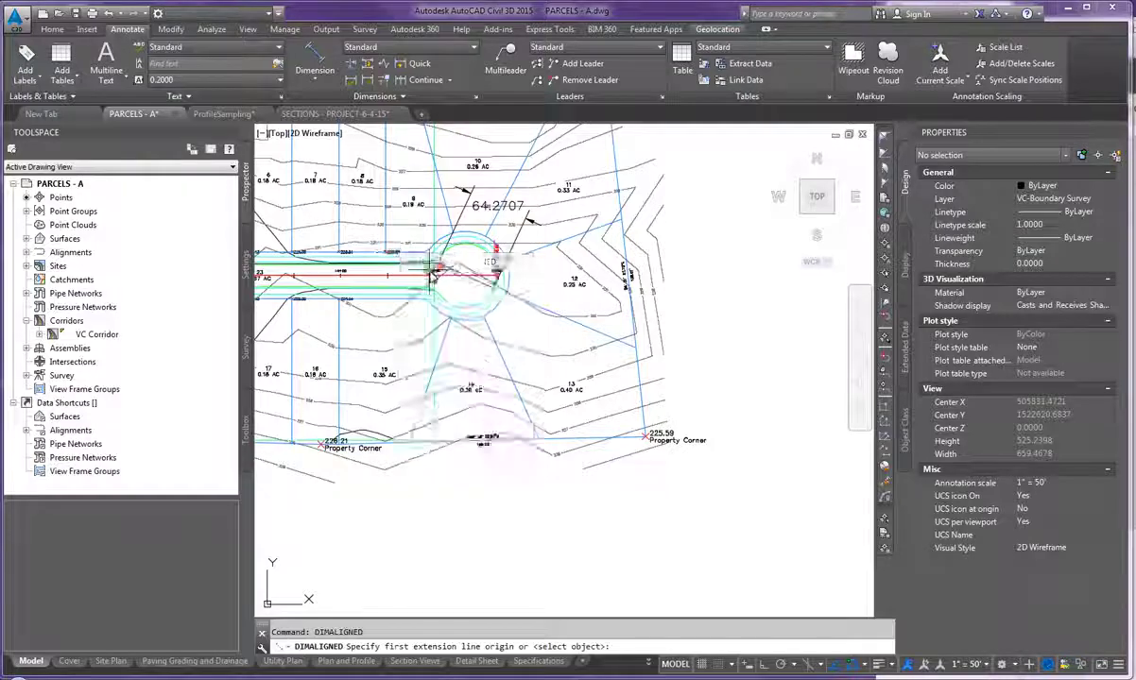
scroll(487, 261, up, 8)
click(493, 263)
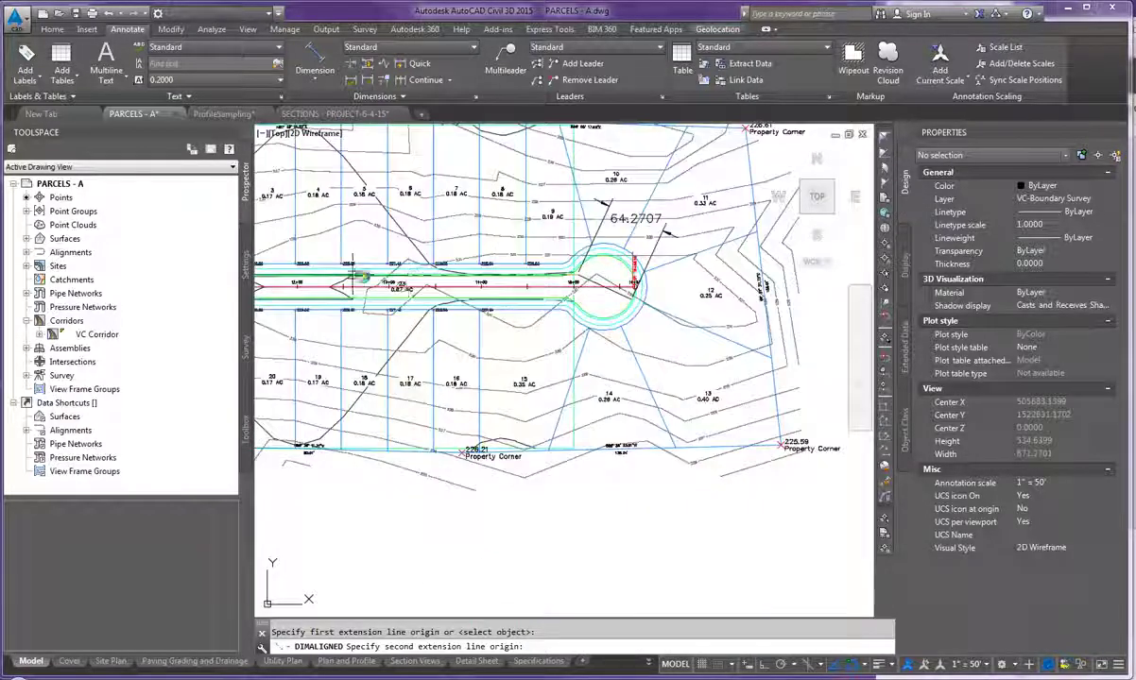
scroll(500, 274, up, 5)
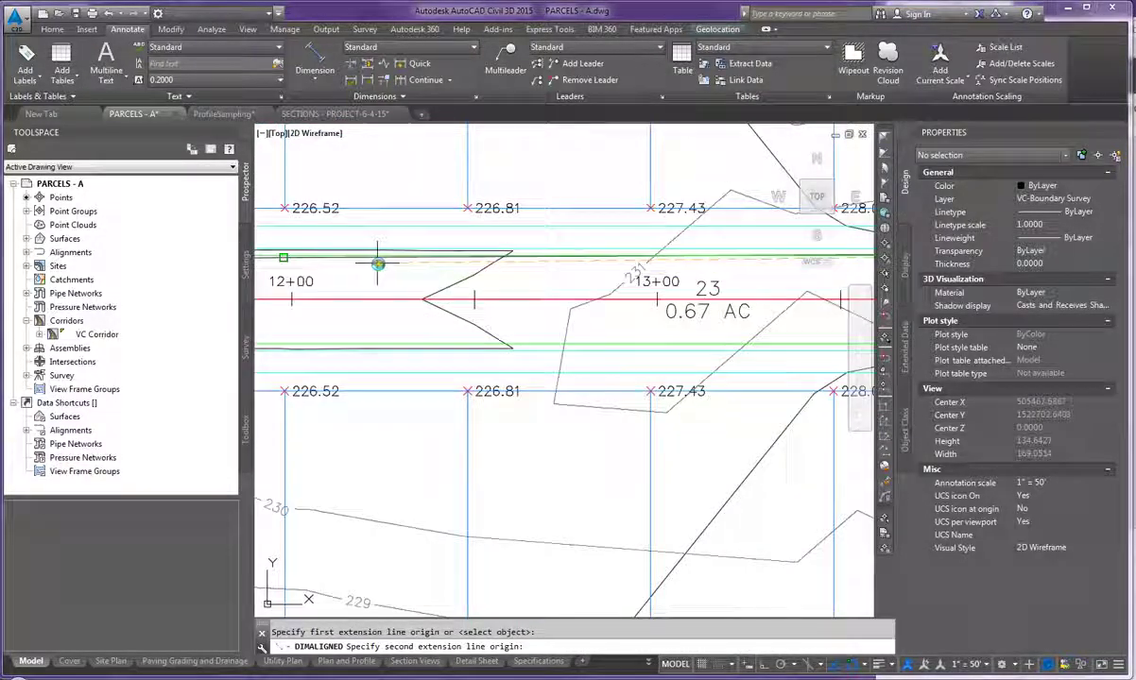
click(419, 269)
scroll(407, 232, down, 6)
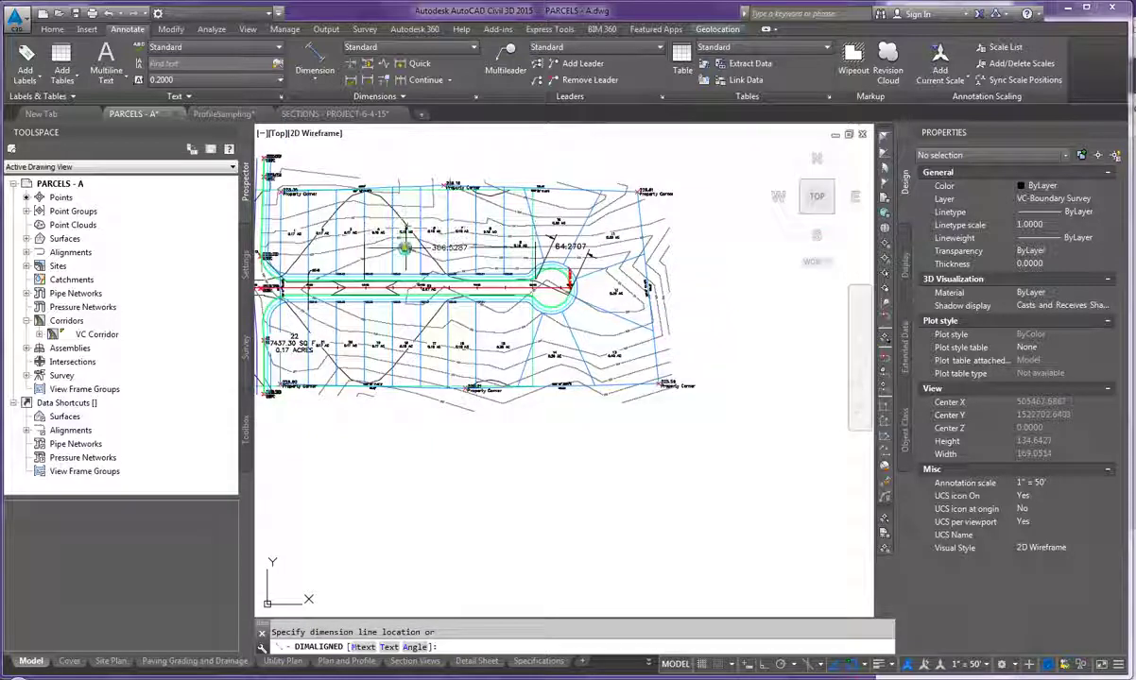
click(404, 248)
Add an aligned dimension between the polyline vertex near station 12+00 and the one at the road's west end, placing it over the northern lots.
right_click(323, 321)
click(363, 325)
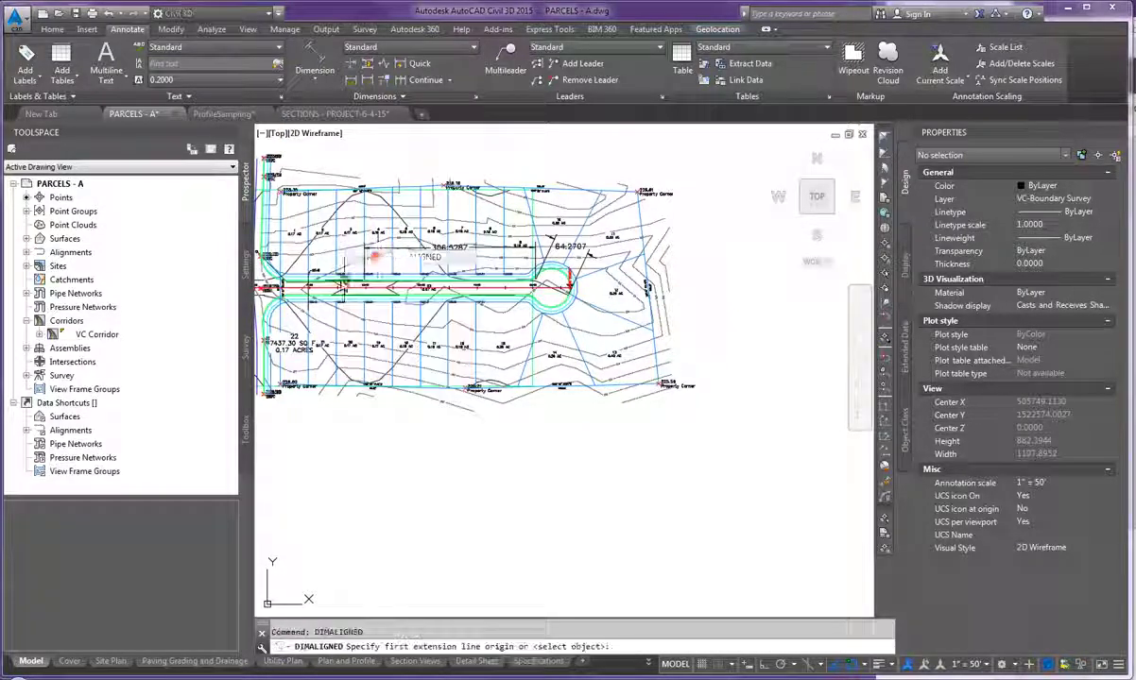
scroll(375, 257, up, 5)
click(476, 260)
scroll(453, 264, down, 4)
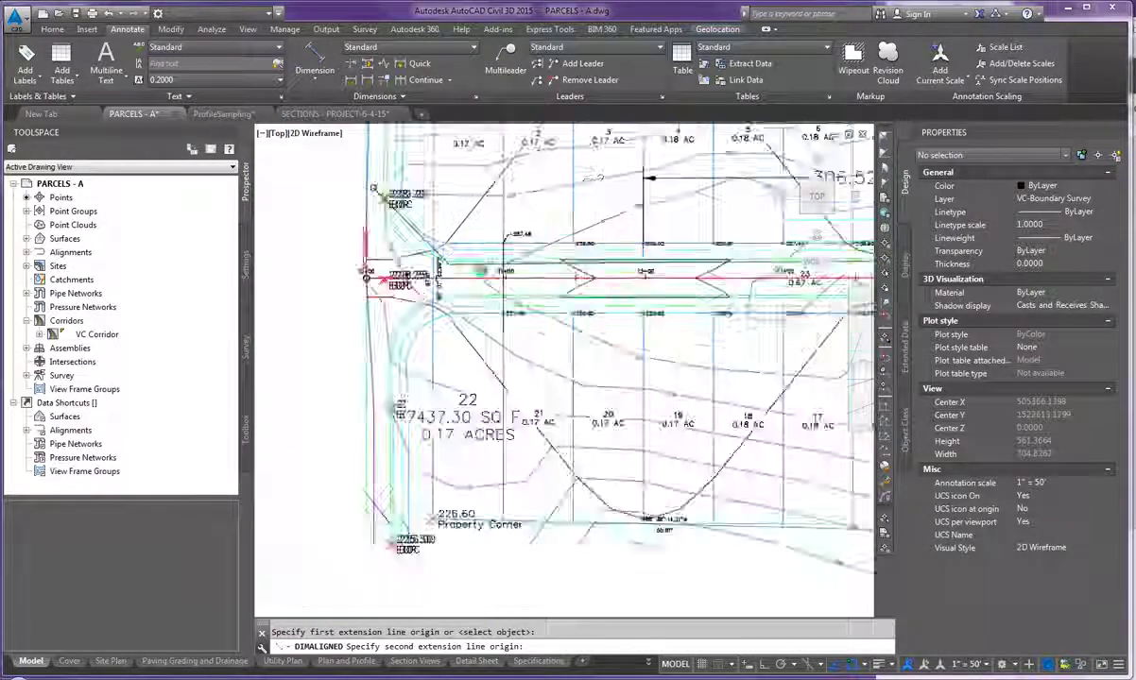
scroll(405, 420, up, 5)
click(405, 421)
scroll(405, 421, down, 5)
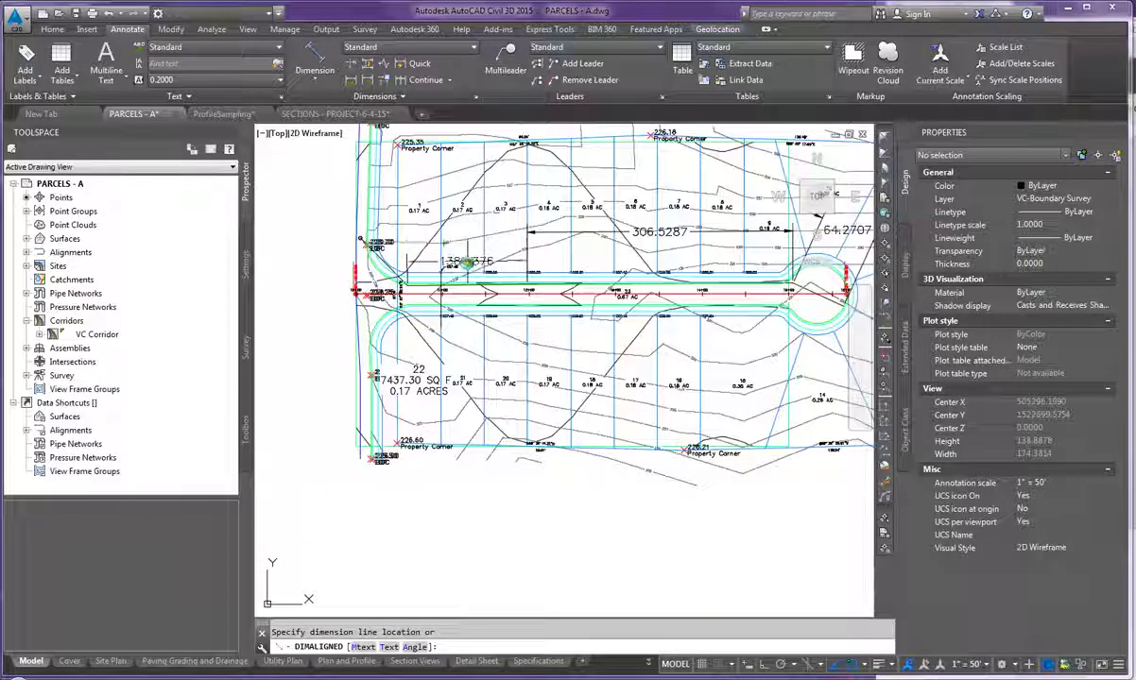
key(Escape)
Add an aligned dimension to the polyline's last segment across the northwest curb return, placing it northeast of the segment.
right_click(425, 231)
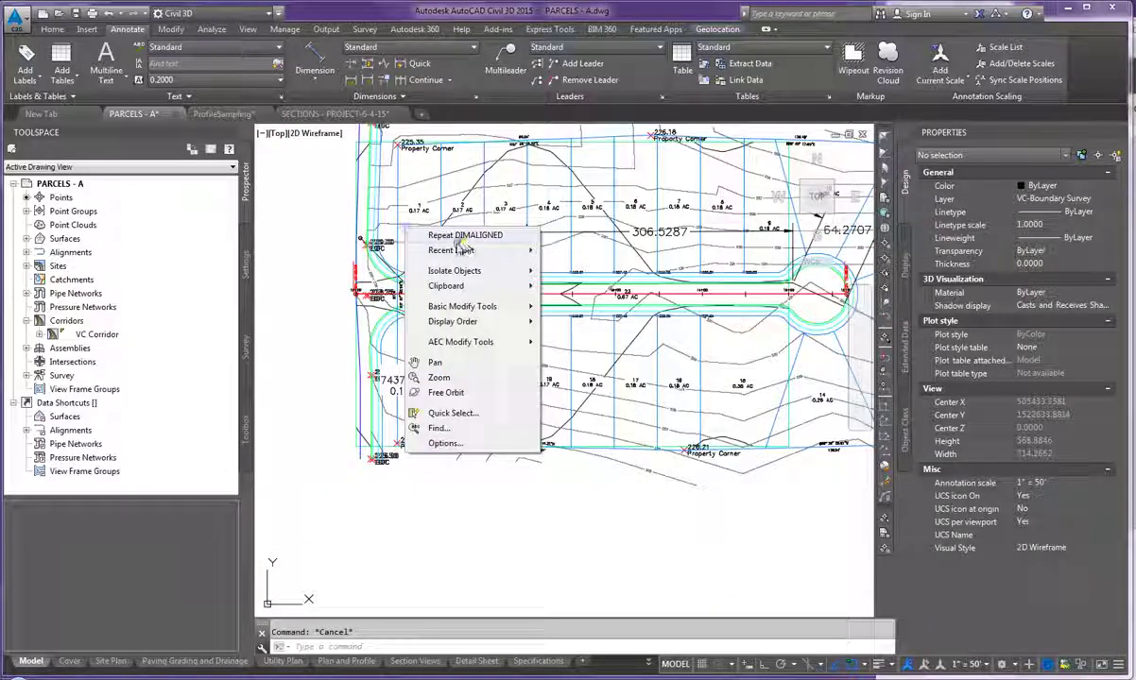
click(457, 236)
click(374, 274)
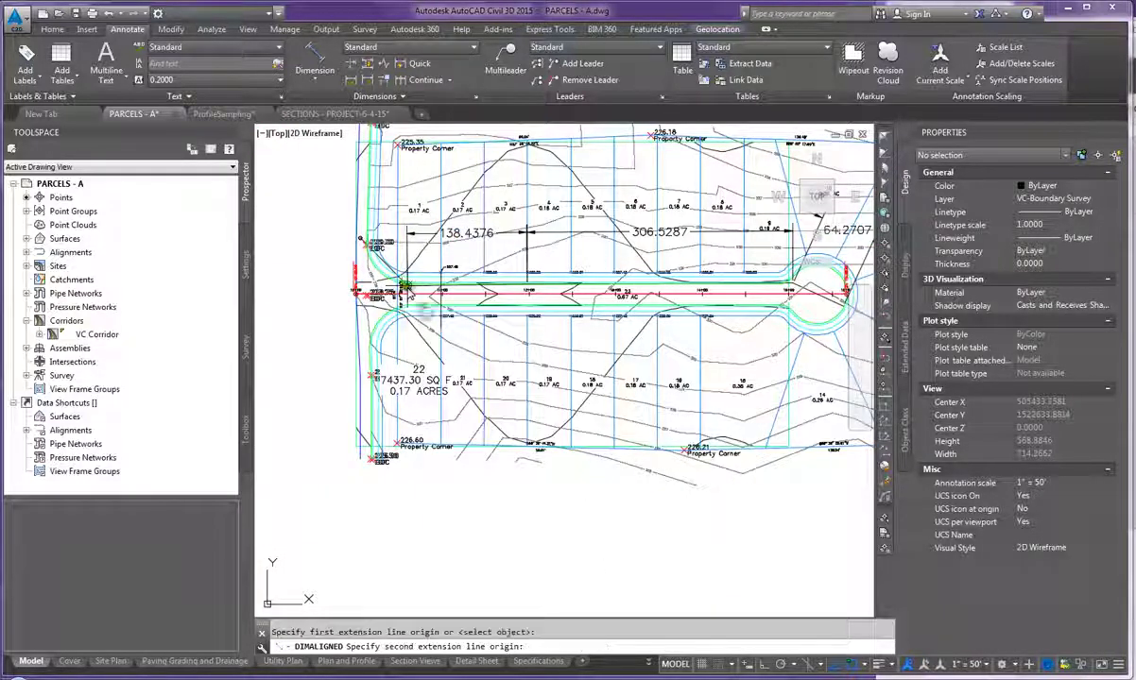
scroll(359, 239, up, 5)
click(367, 241)
scroll(368, 241, down, 3)
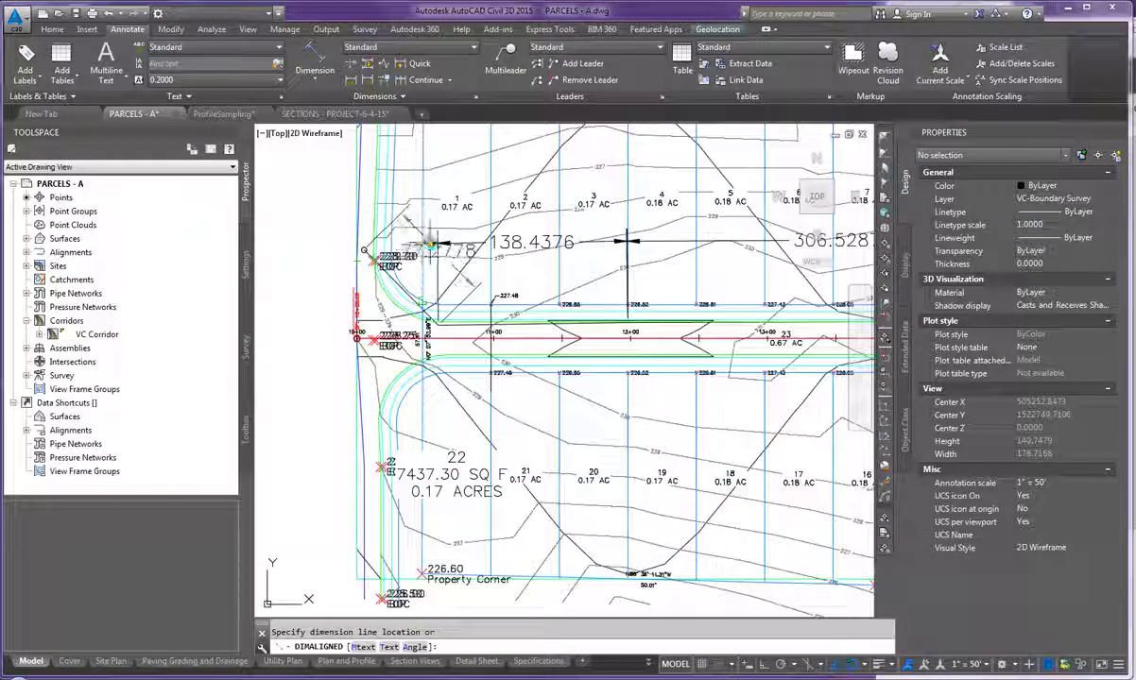
click(430, 244)
Set the elevation of the 3D polyline's second vertex, near station 15+00, to 224.67.
scroll(430, 244, down, 5)
scroll(649, 277, up, 6)
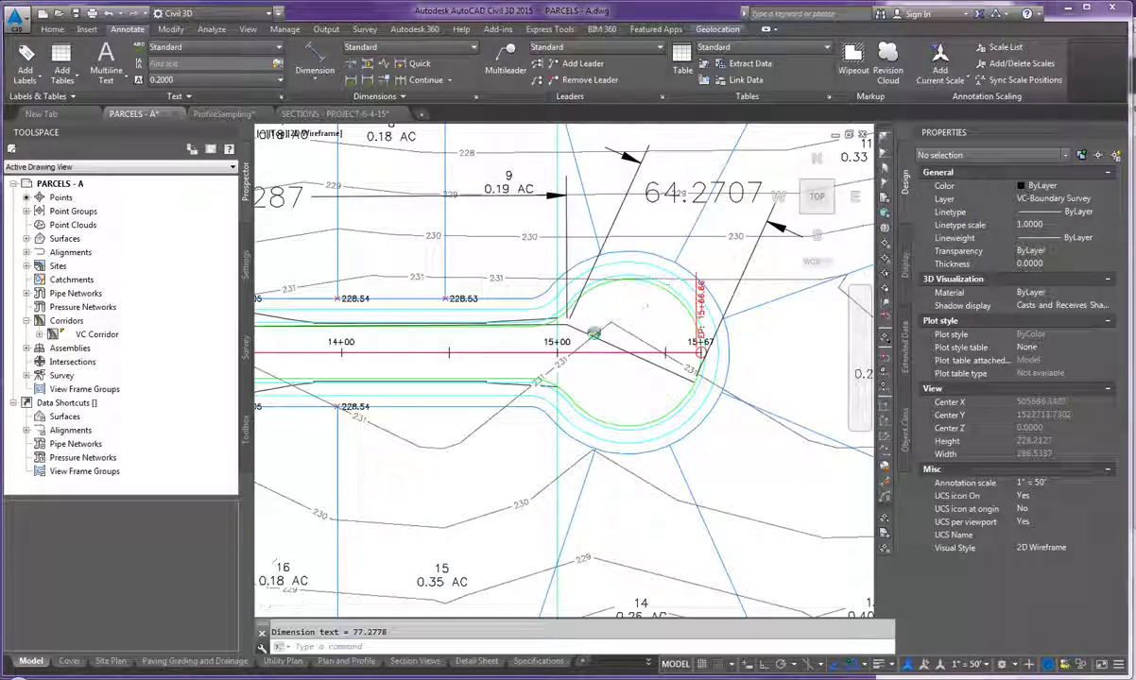
scroll(680, 373, down, 1)
scroll(652, 364, up, 3)
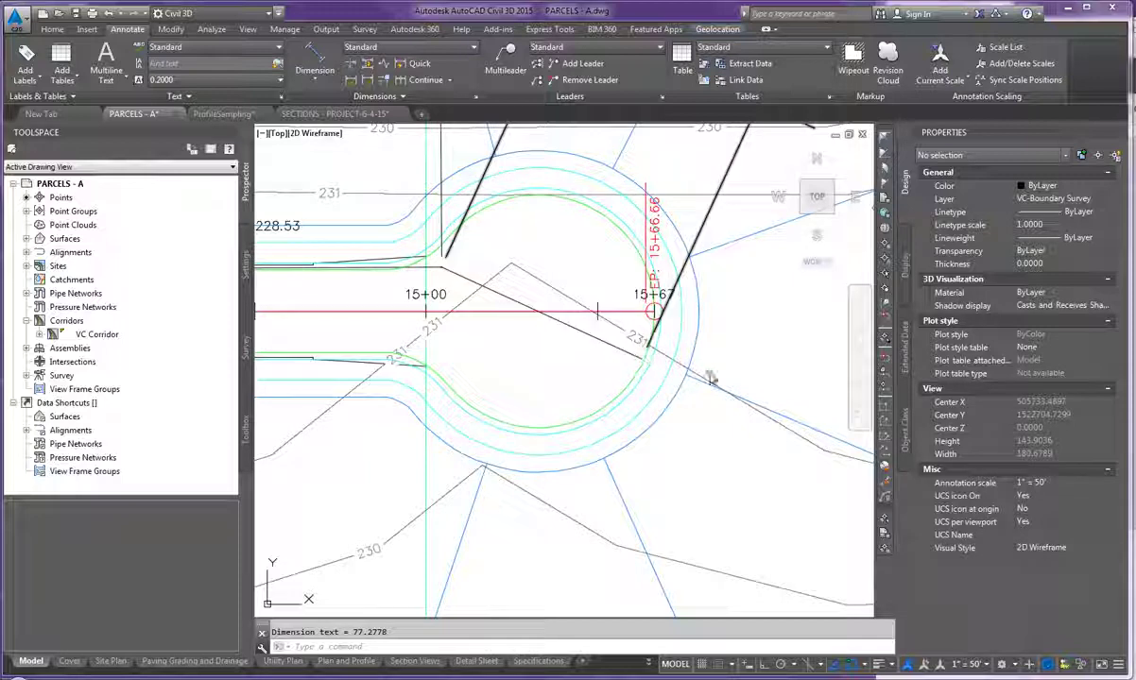
click(623, 352)
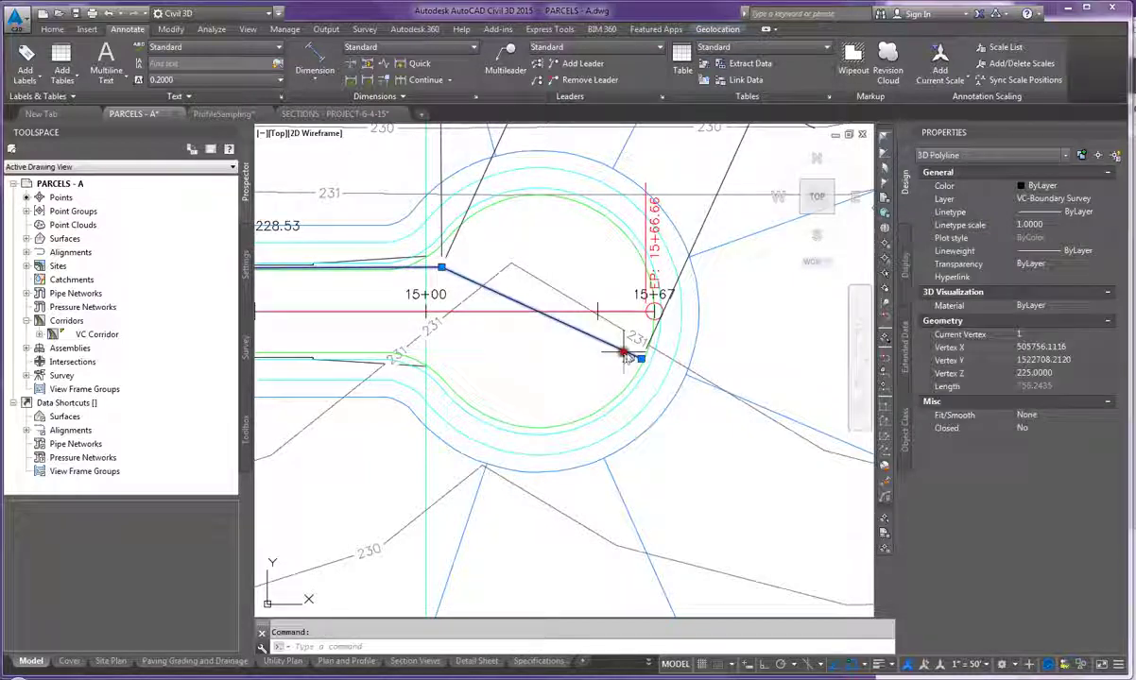
click(1040, 335)
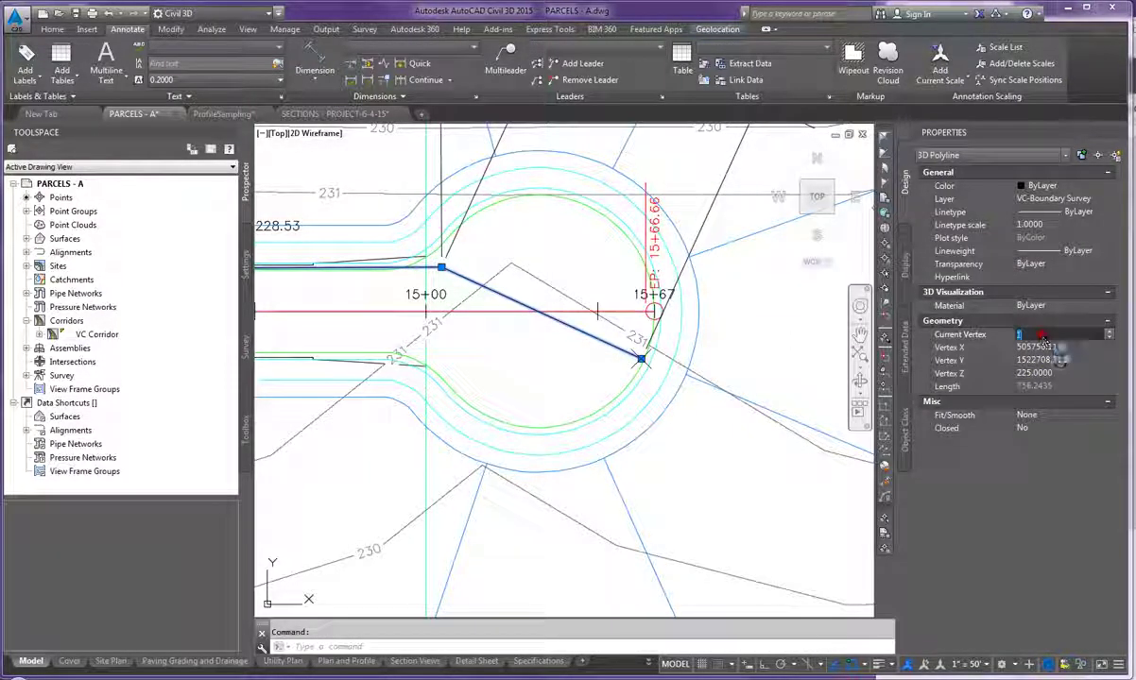
click(1110, 333)
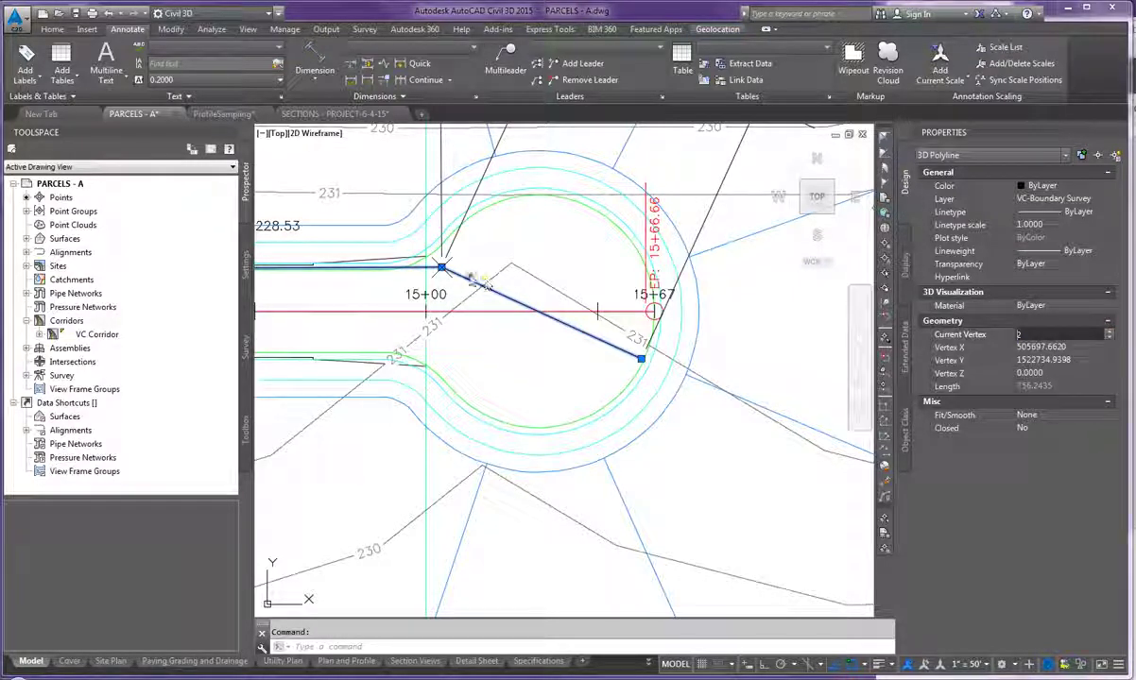
click(469, 319)
scroll(468, 329, down, 2)
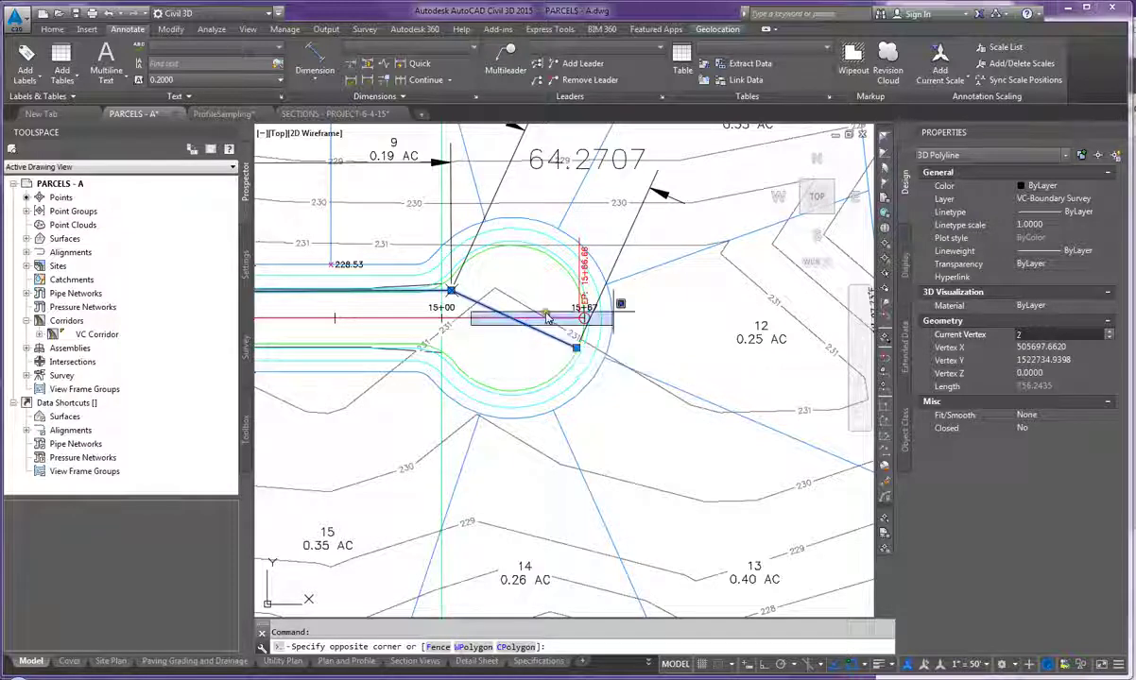
click(1056, 374)
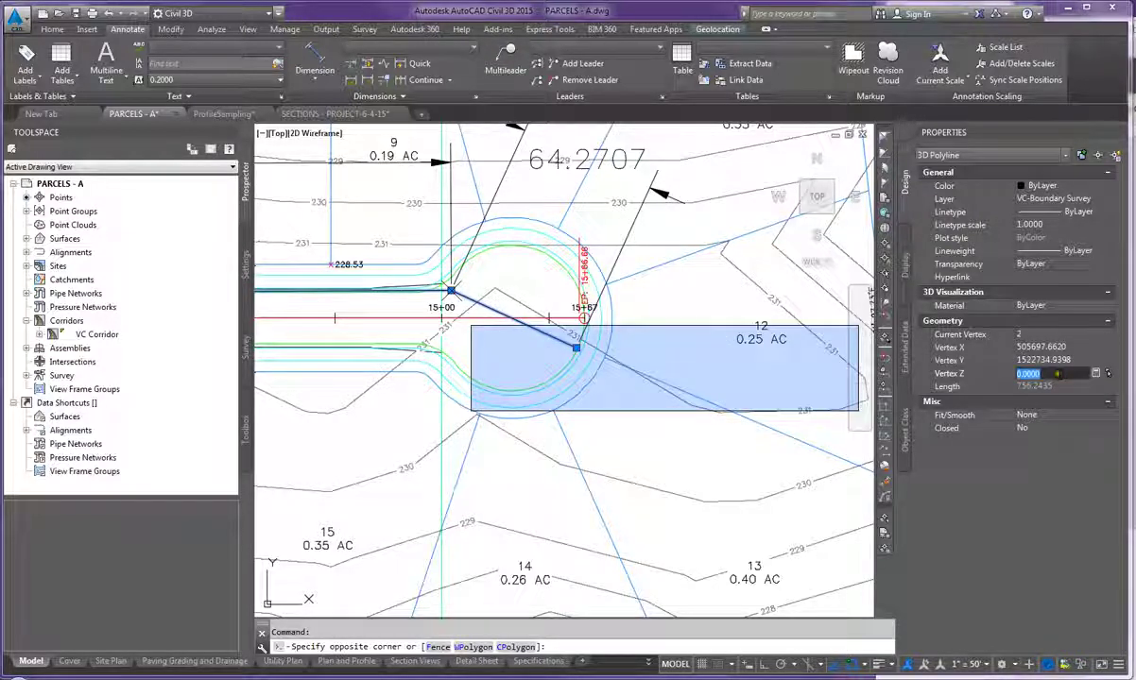
text(224.67)
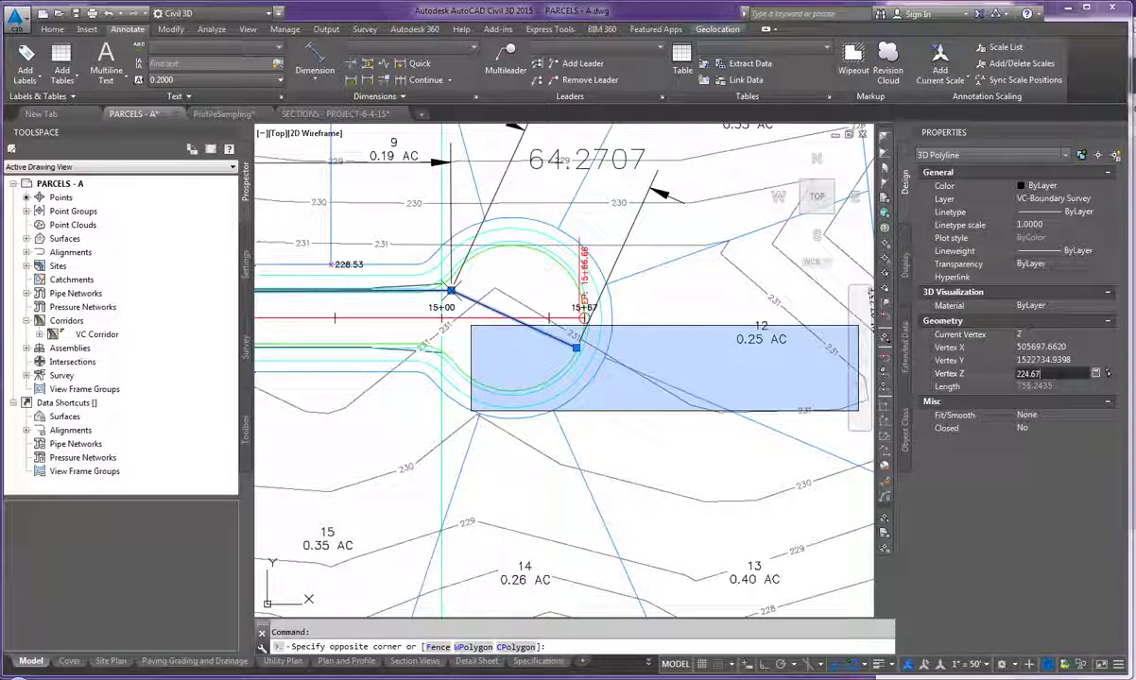
key(Return)
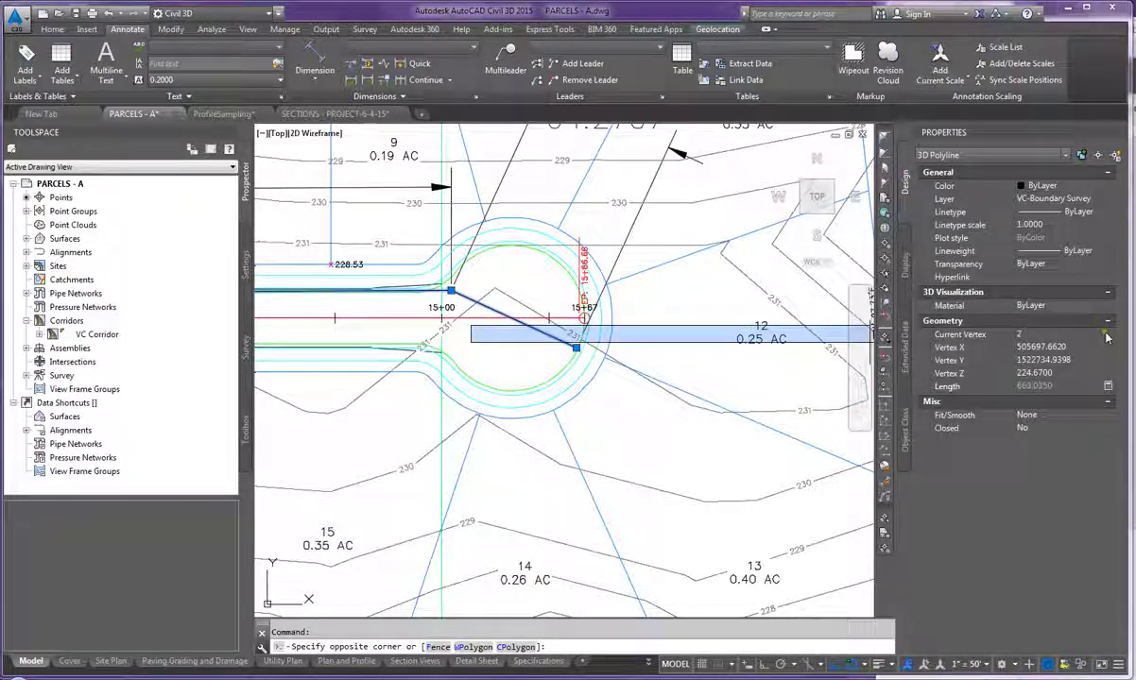
Set the elevation of the 3D polyline's third vertex, near station 12+00, to 223.15.
click(1109, 335)
click(1109, 335)
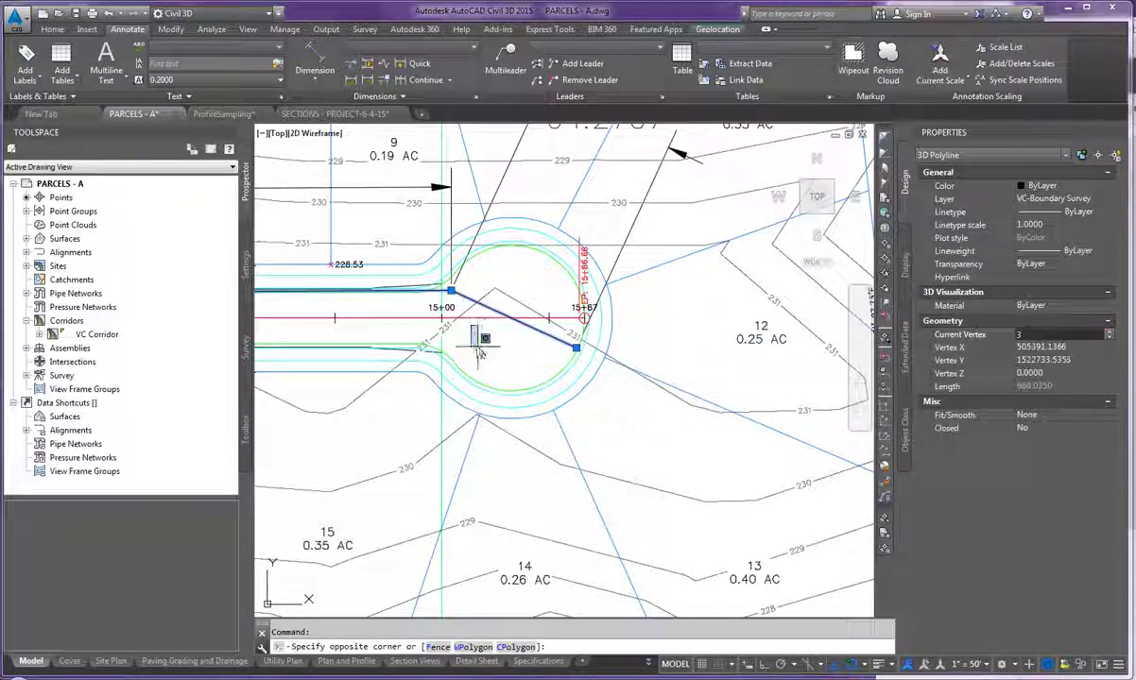
key(Escape)
scroll(545, 349, down, 5)
scroll(420, 324, up, 5)
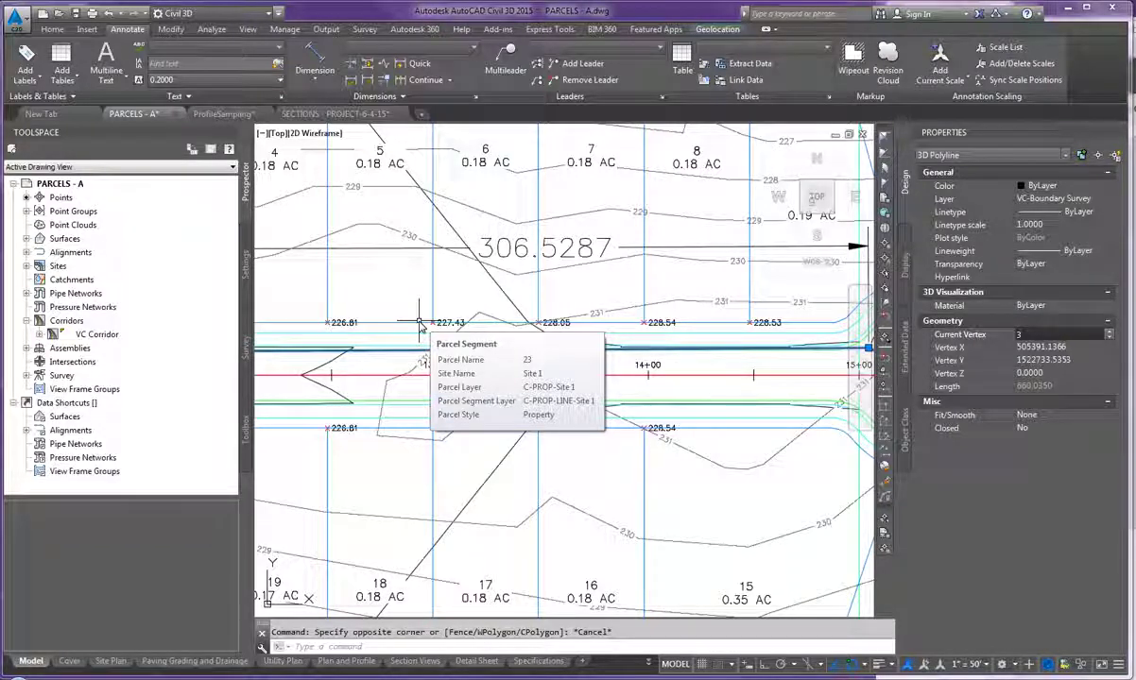
click(1047, 374)
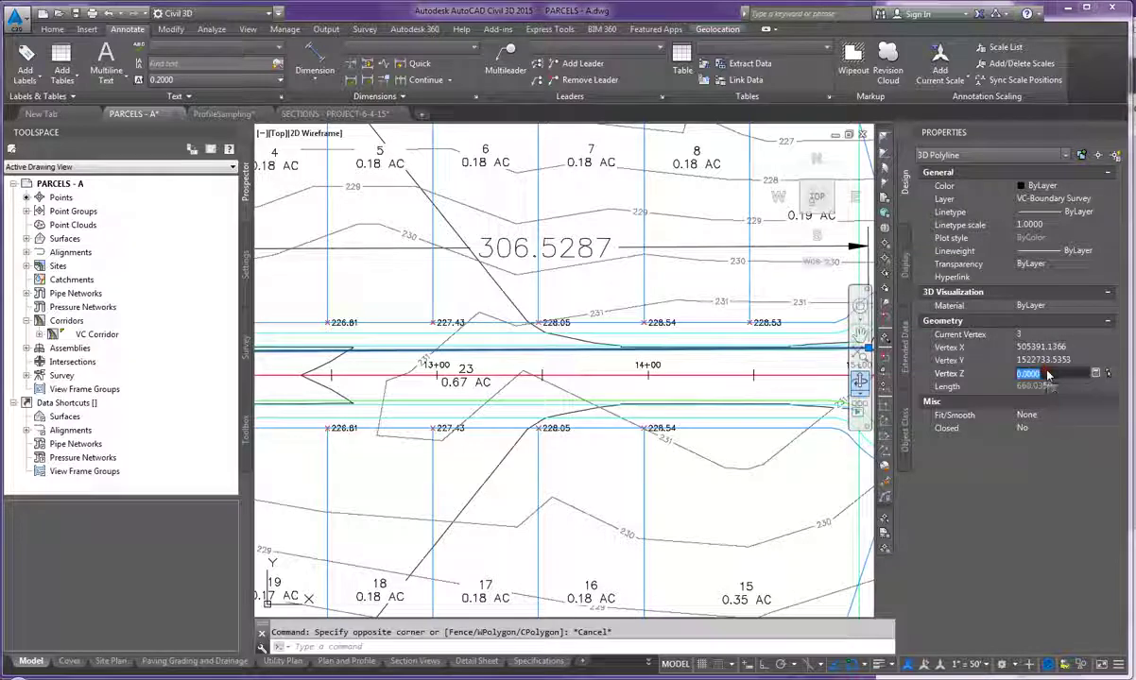
text(223.1)
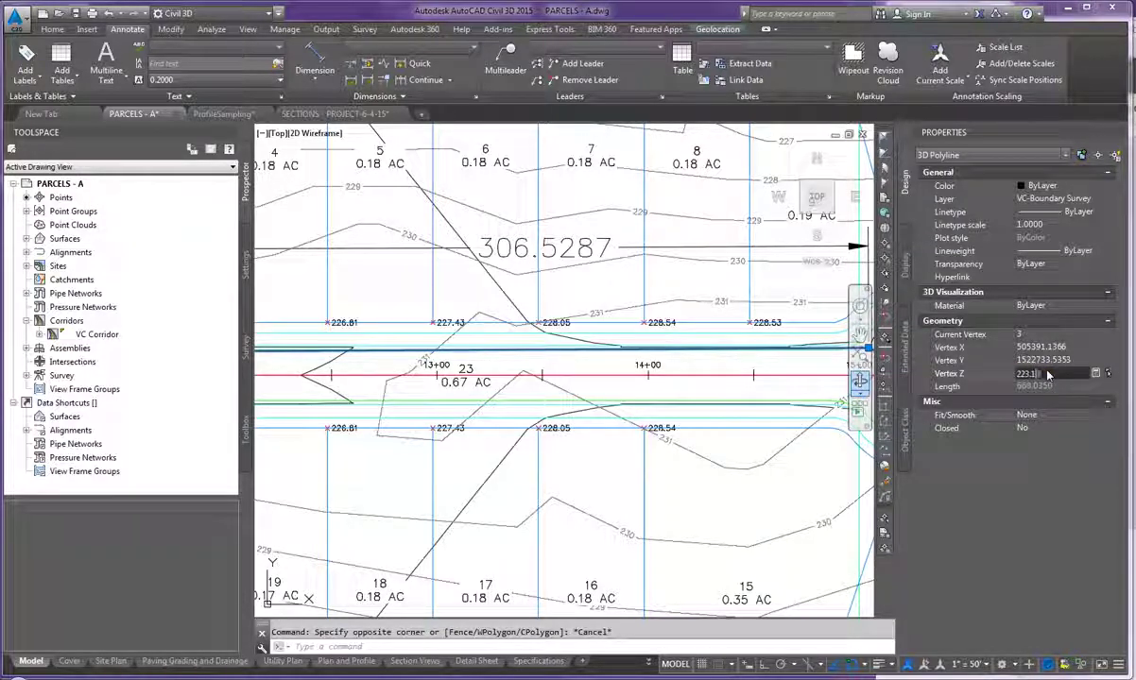
text(5)
key(Return)
Set the elevation of the polyline's fourth vertex, near the road's west intersection, to 222.45.
scroll(614, 330, down, 6)
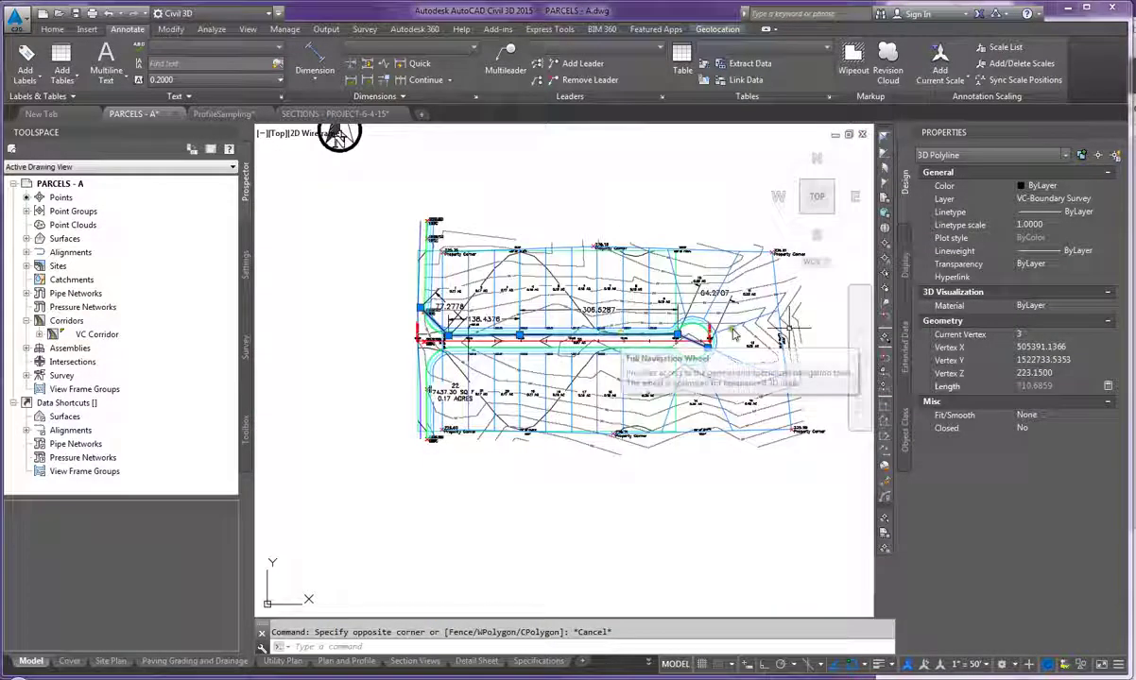
click(1103, 334)
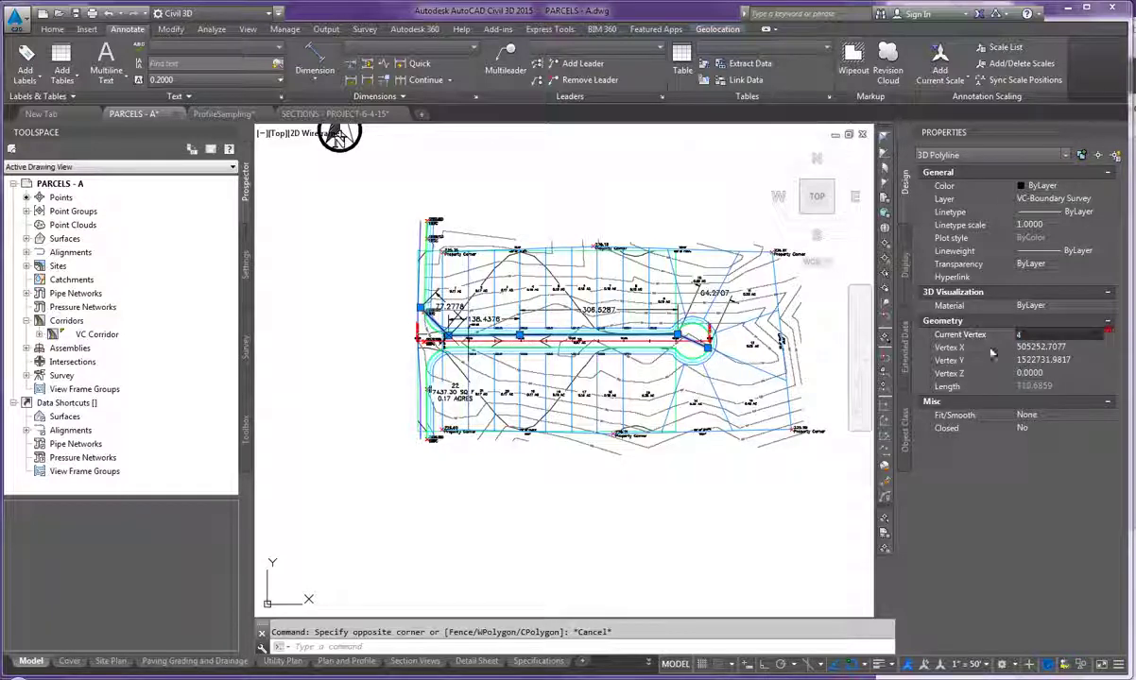
scroll(459, 339, up, 4)
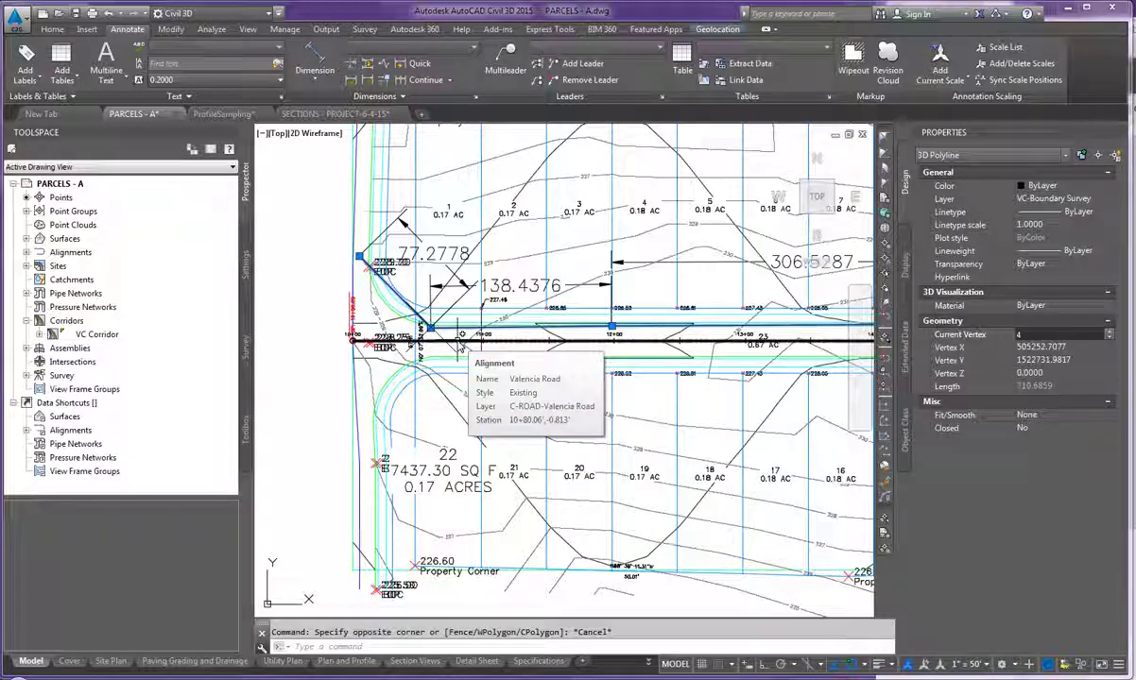
click(1049, 375)
text(22)
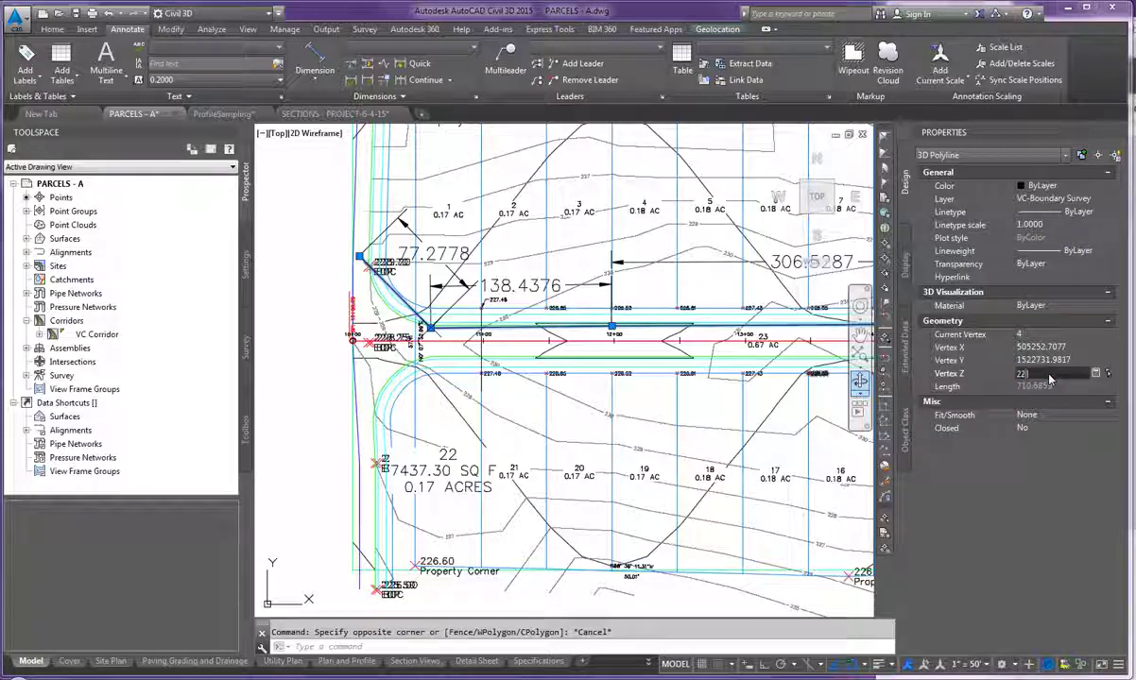
text(2.45)
click(601, 389)
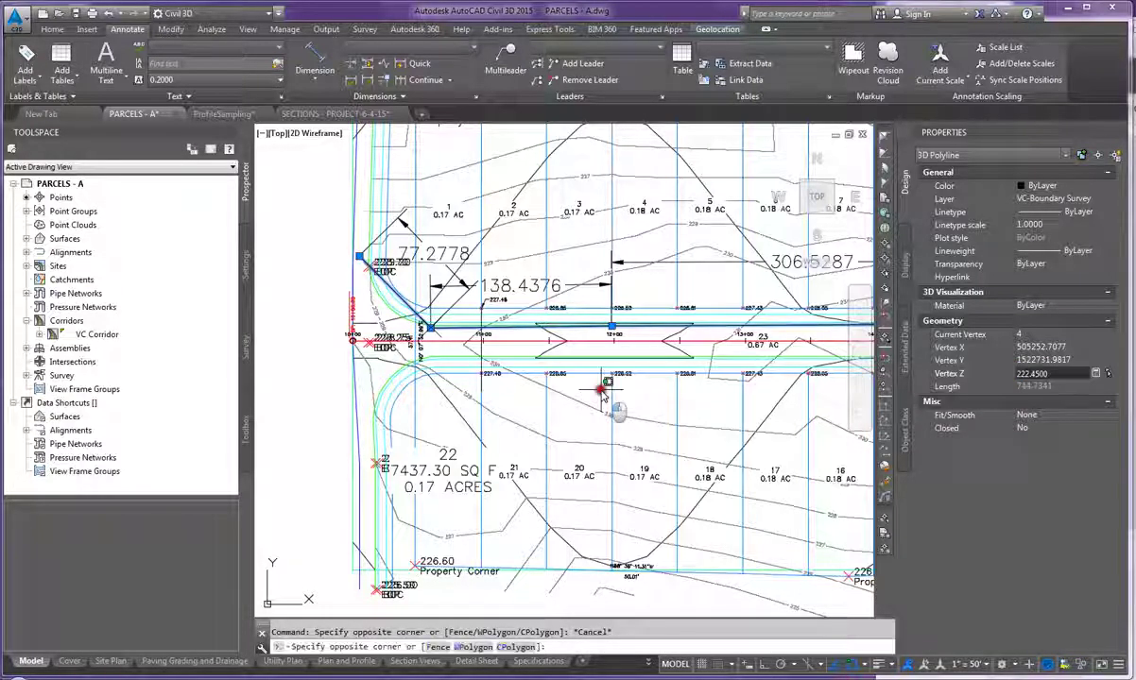
click(389, 327)
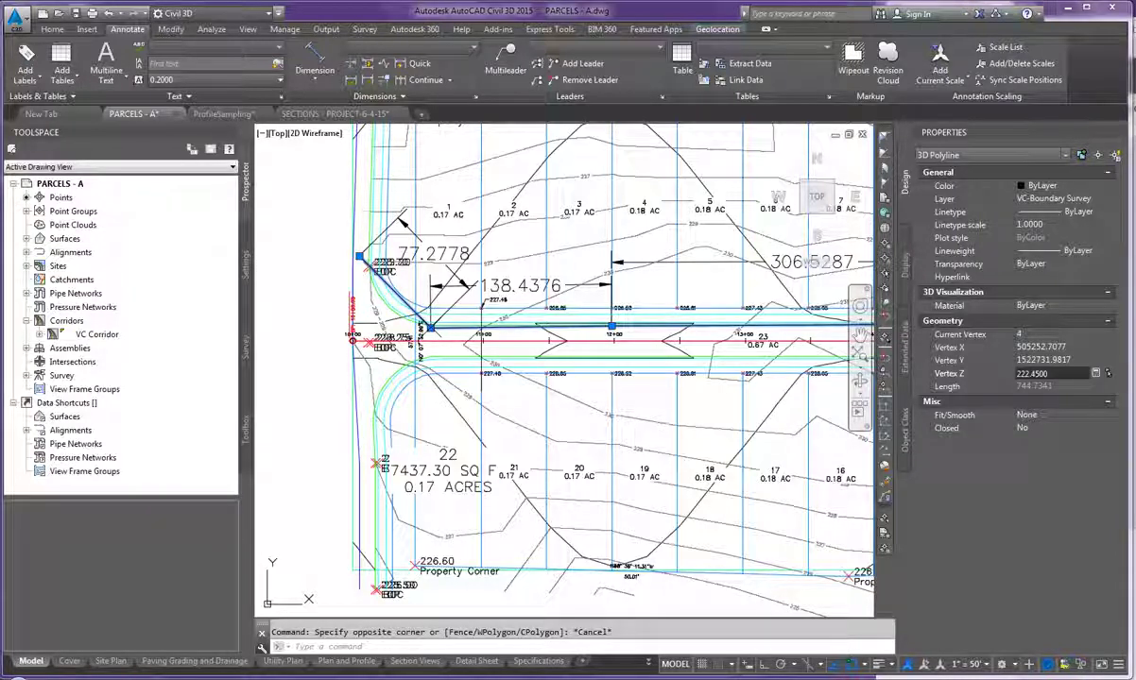
Set the elevation of the polyline's fifth vertex, at its northwest end, to 222.8 and deselect the polyline.
click(1111, 335)
click(1112, 335)
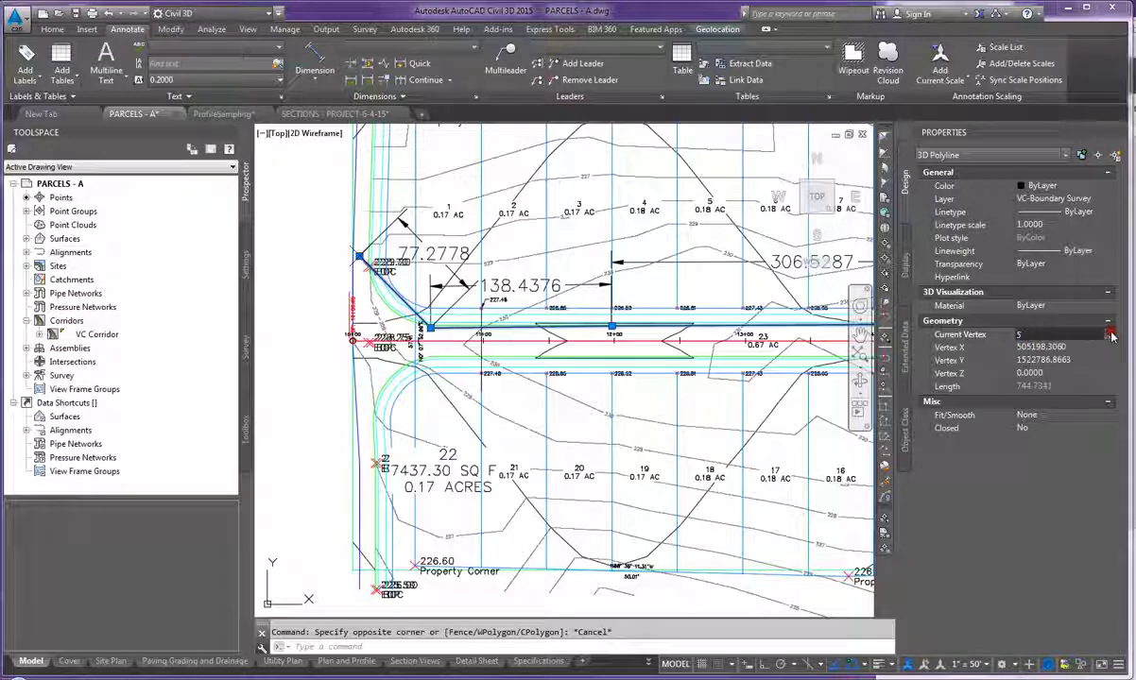
click(1060, 373)
text(222.8)
key(Return)
key(Escape)
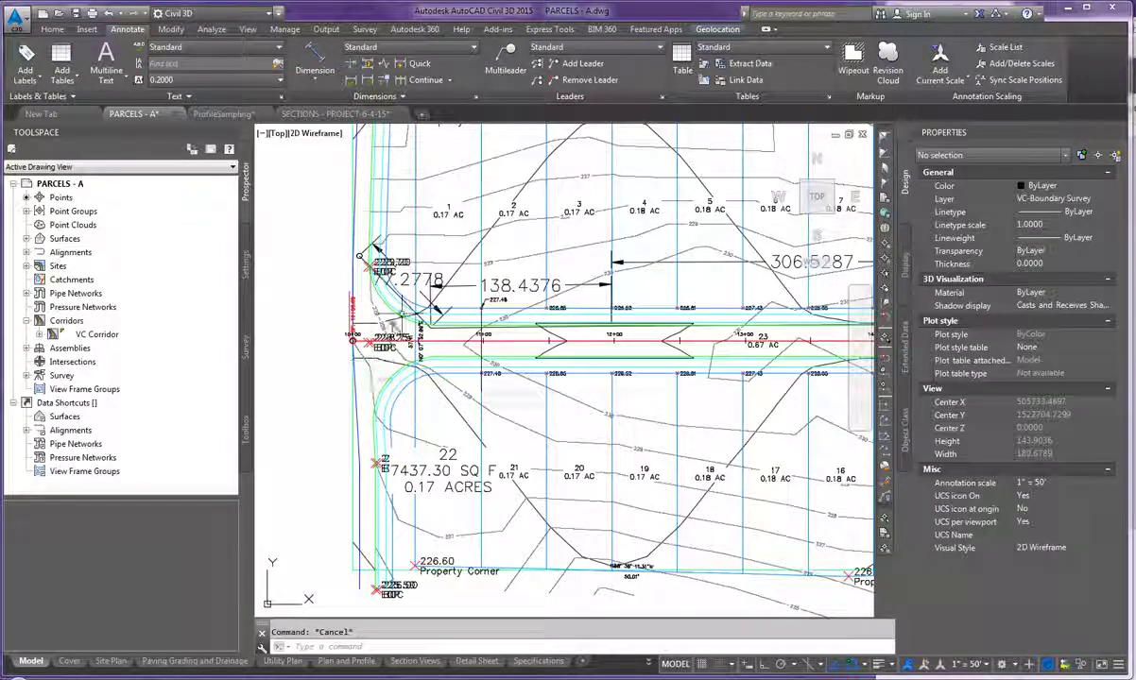
Delete the aligned dimensions along the storm polyline from its northwest end to station 15+00.
click(428, 272)
key(Escape)
click(430, 276)
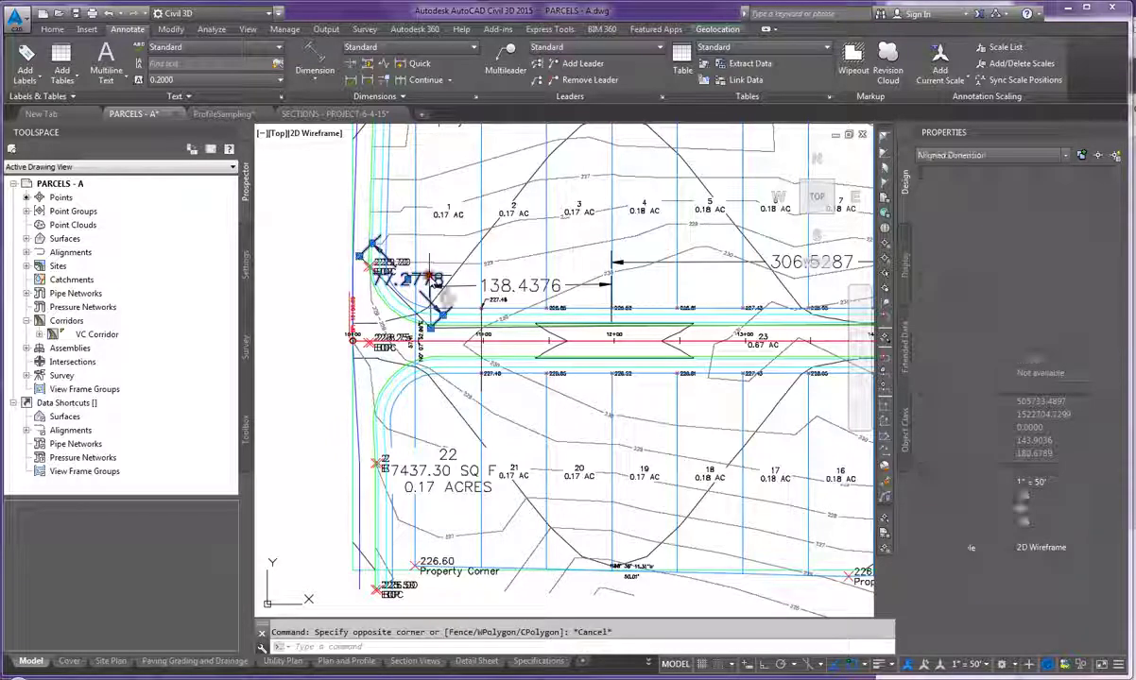
key(Delete)
click(435, 286)
key(Delete)
scroll(397, 313, down, 4)
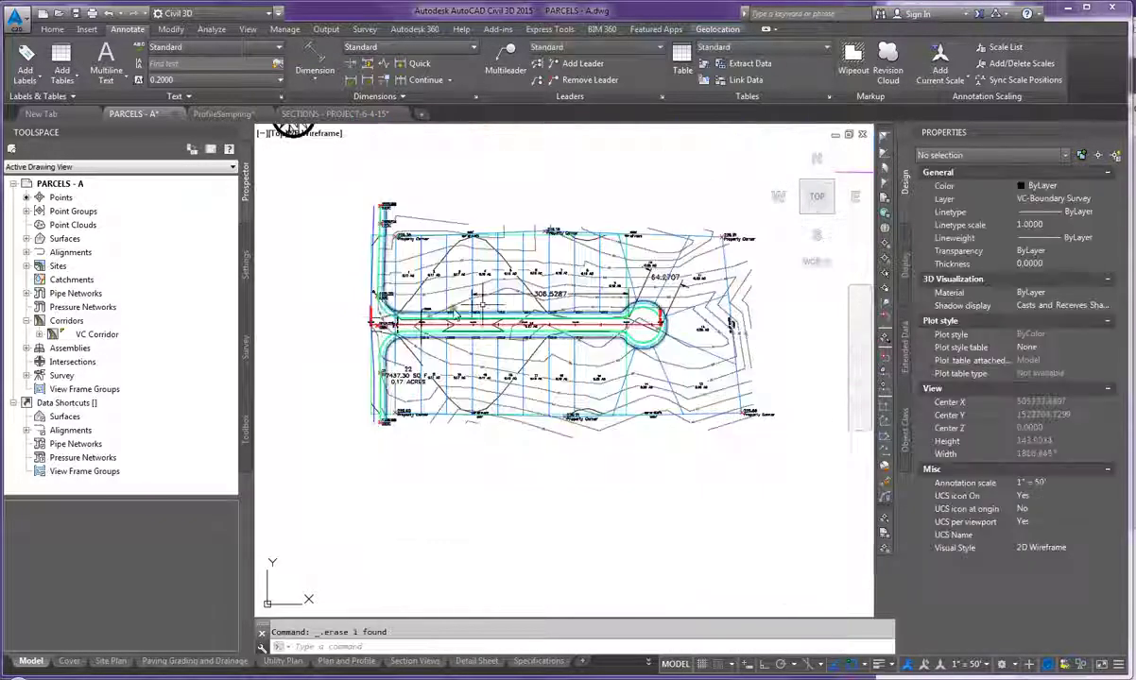
Move the 3D storm polyline onto the VC Storm layer and deselect it.
scroll(673, 366, up, 5)
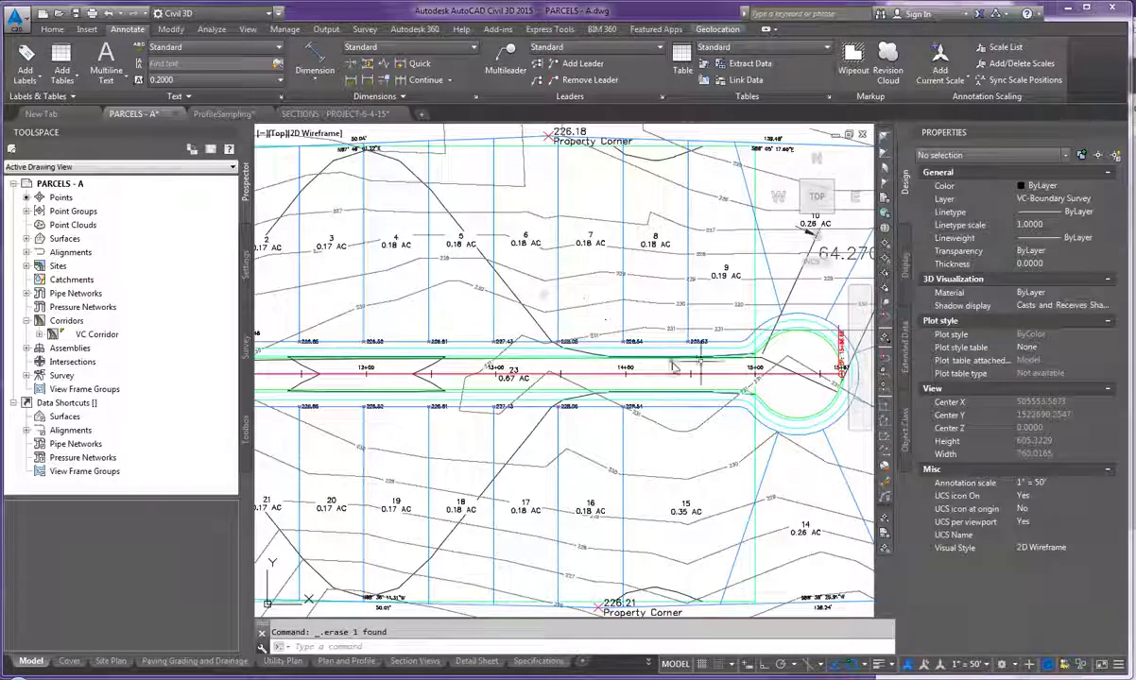
click(673, 359)
click(1086, 199)
click(1049, 239)
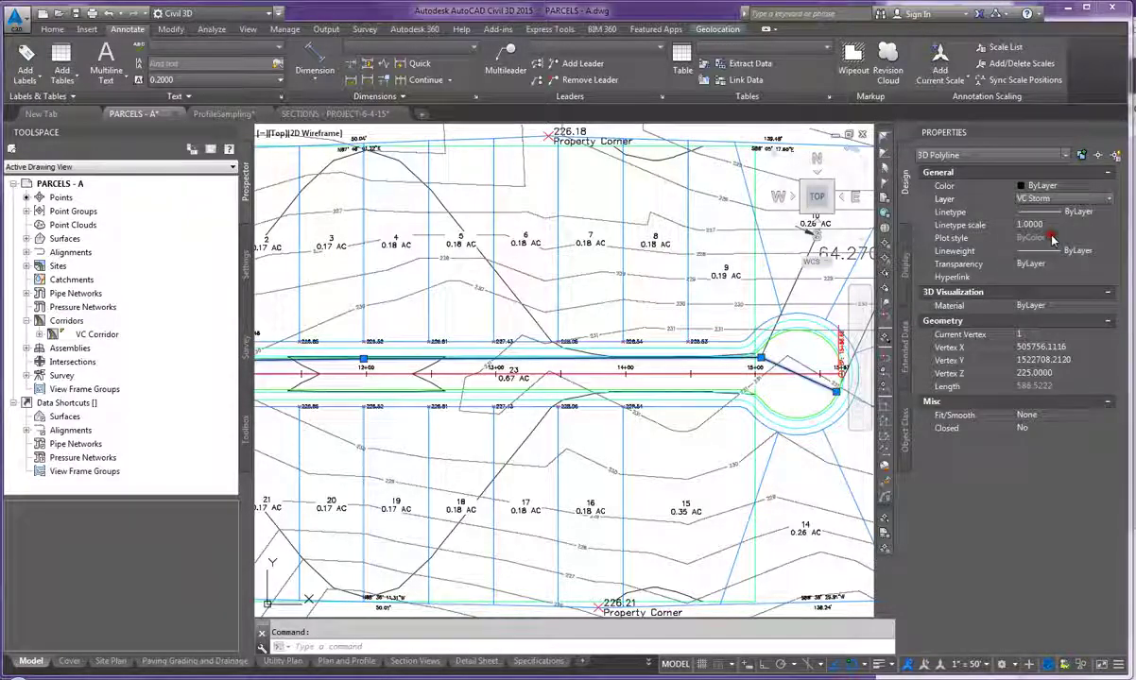
key(Escape)
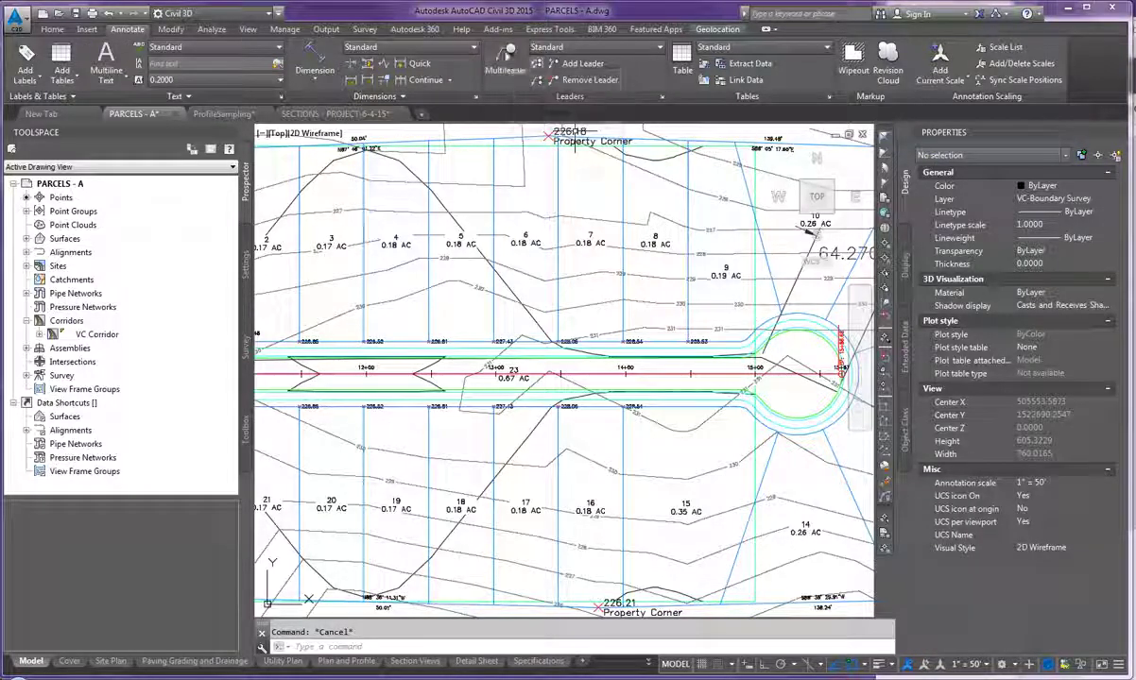
Set the VC Storm layer's color to index color 141 in the layer properties.
click(52, 29)
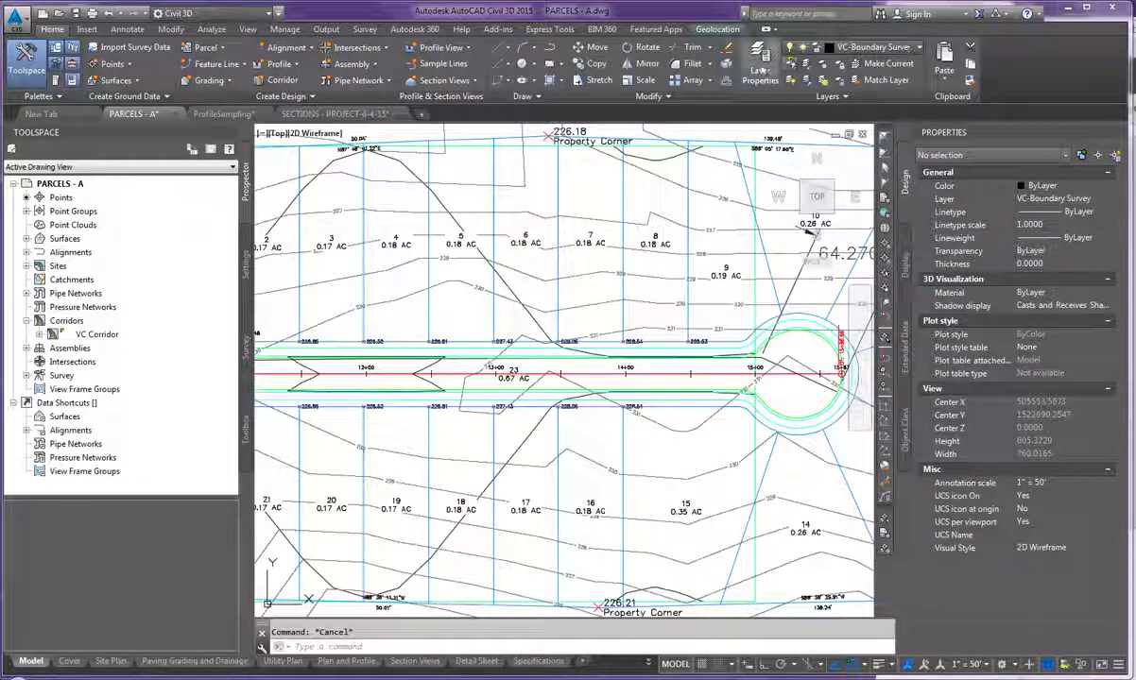
click(761, 64)
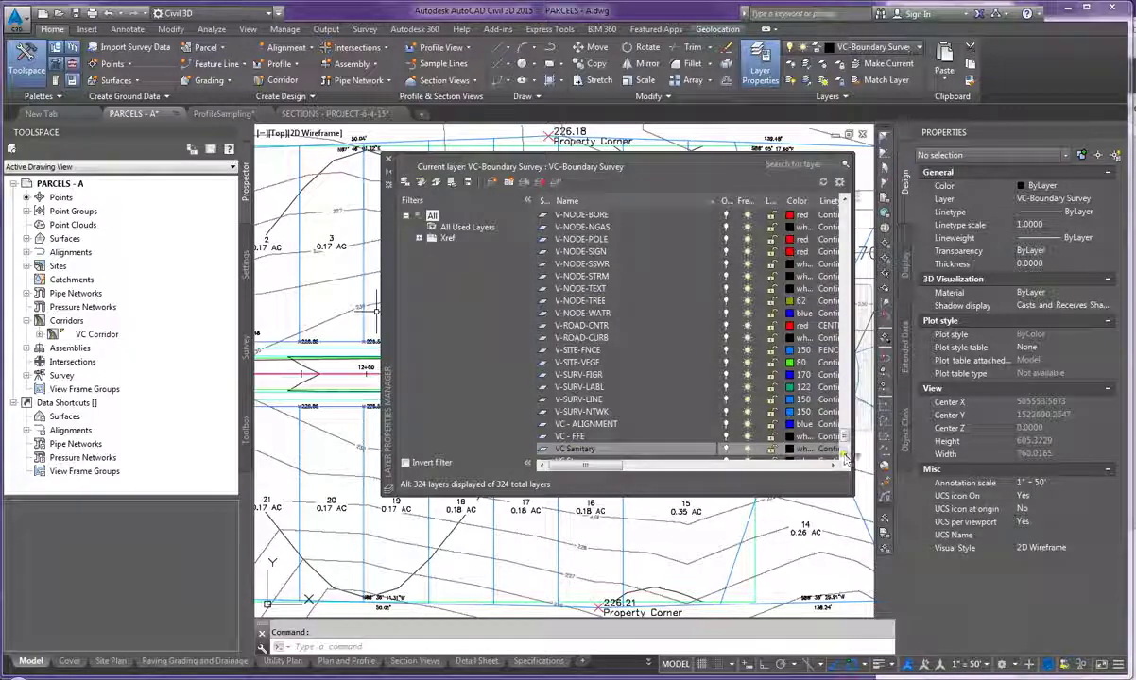
click(845, 454)
click(845, 453)
click(845, 453)
click(796, 424)
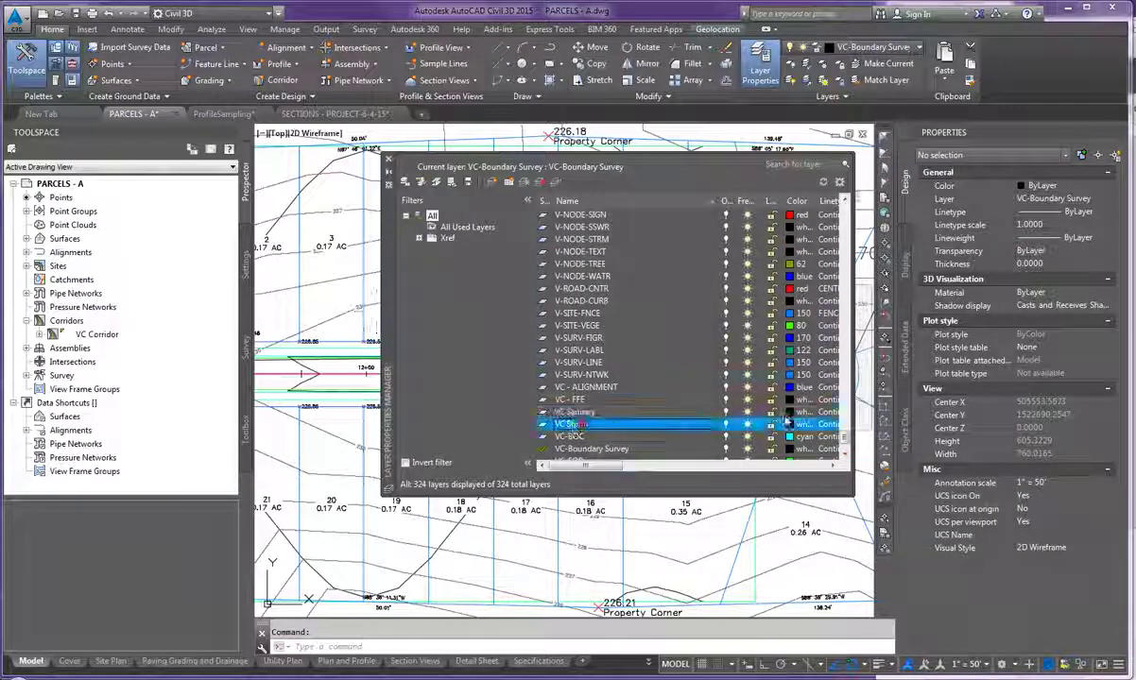
click(790, 426)
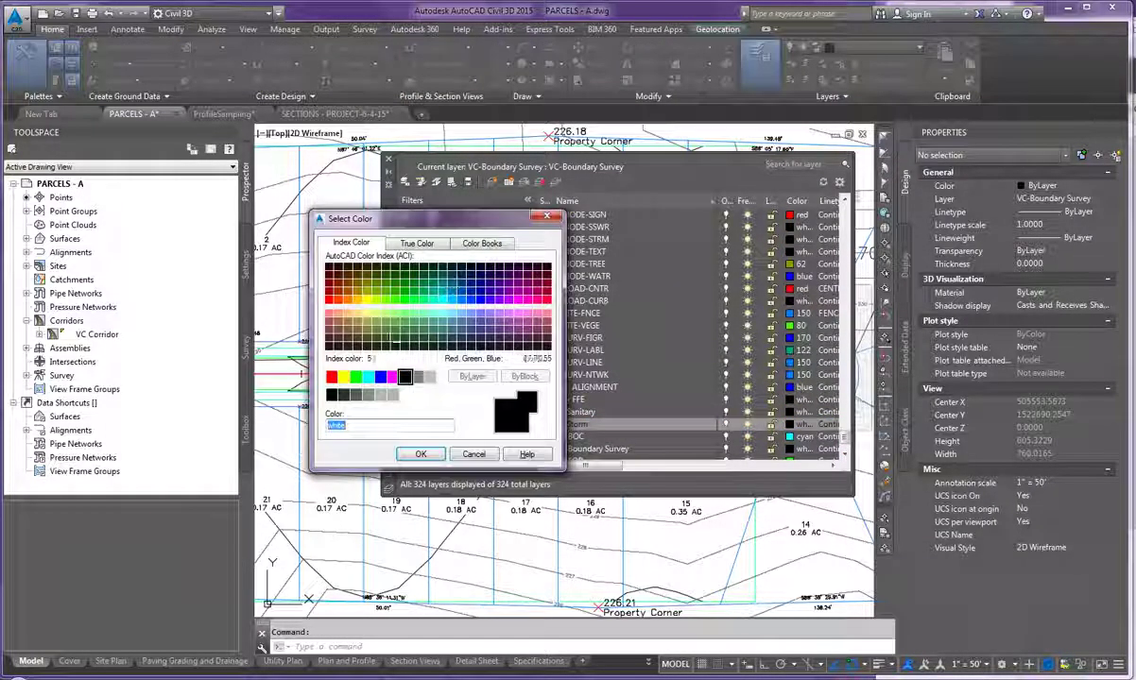
click(381, 377)
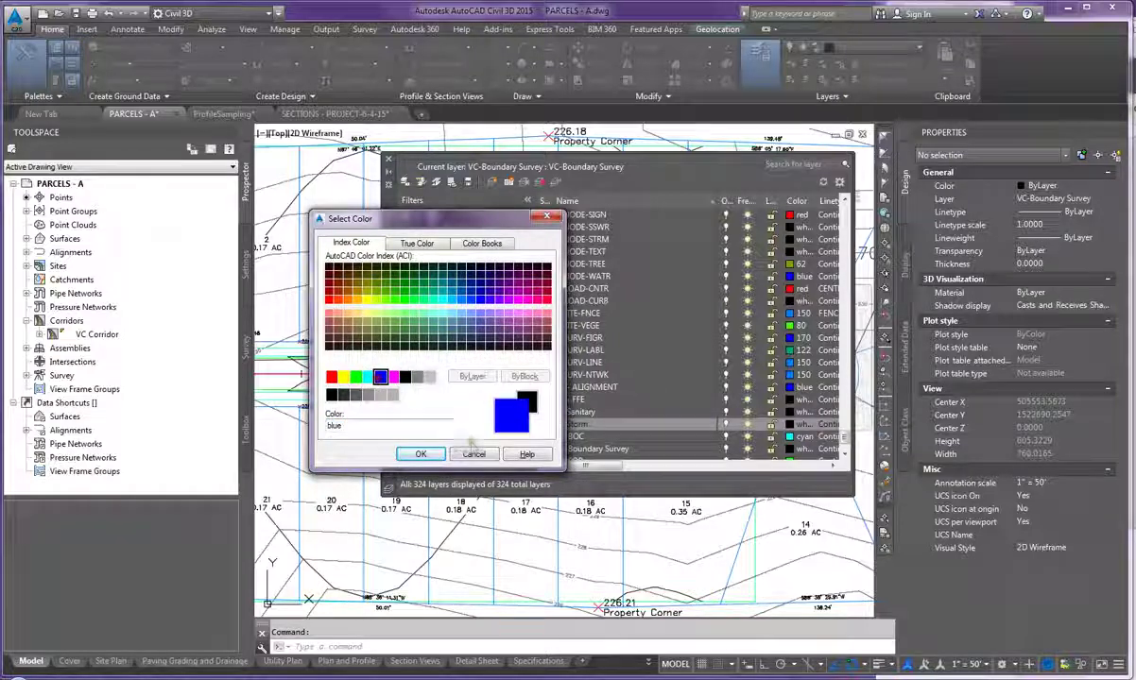
click(452, 313)
click(421, 454)
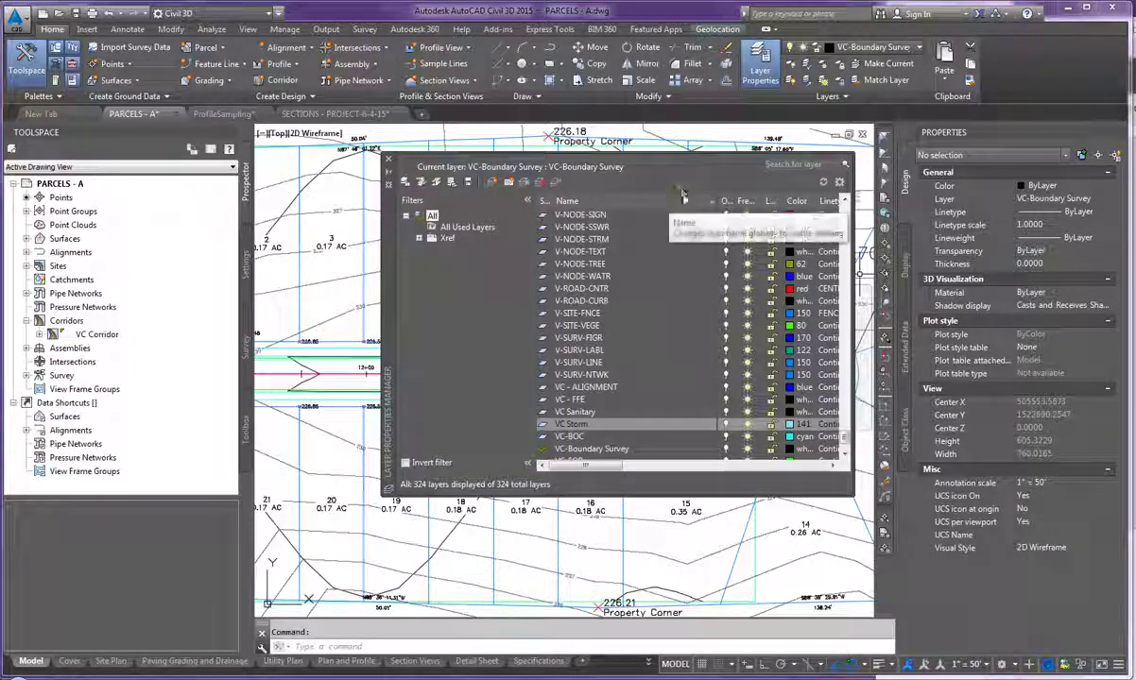
Change the VC Storm layer's color to magenta and close the layer properties.
click(791, 425)
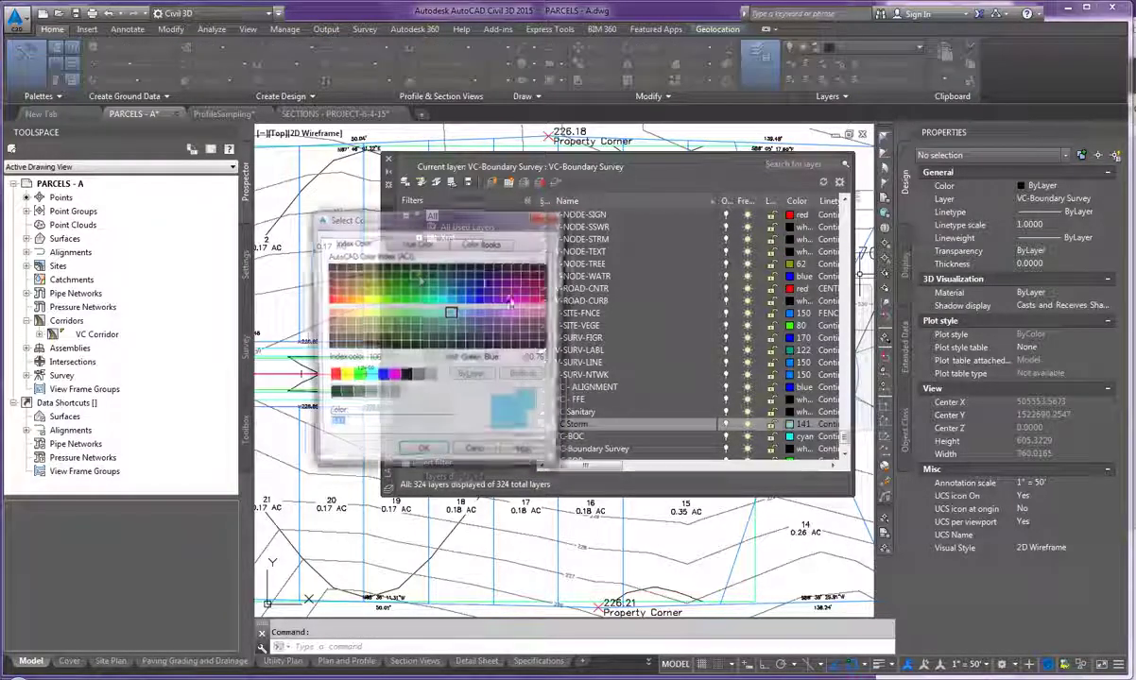
click(393, 378)
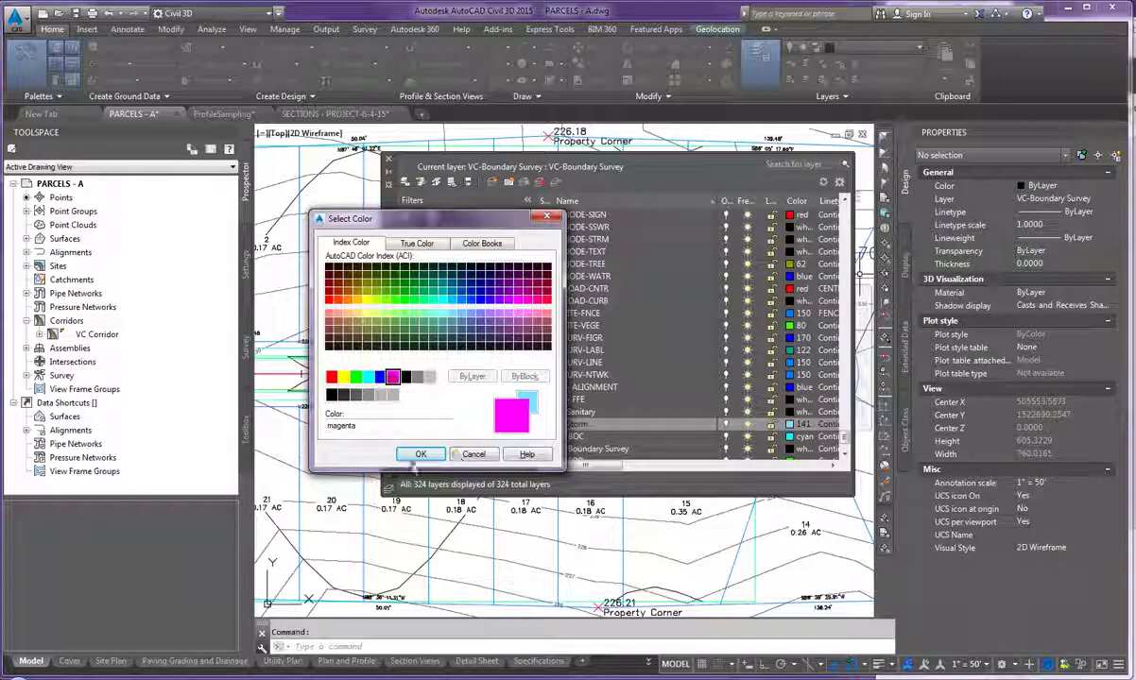
click(420, 454)
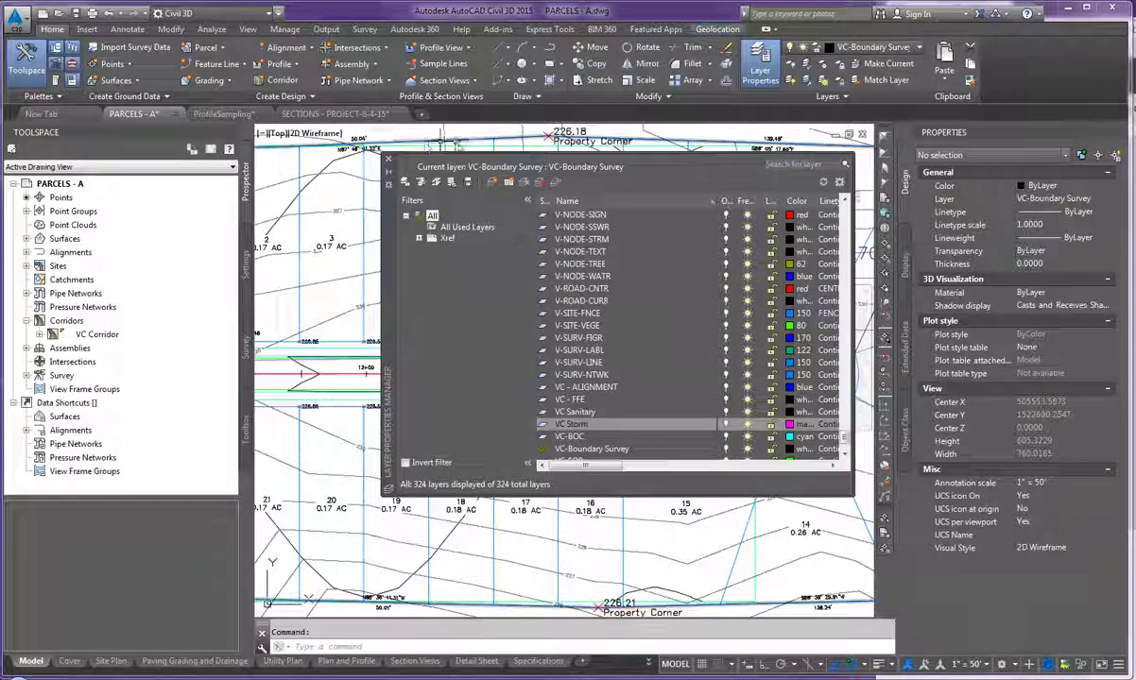
click(388, 159)
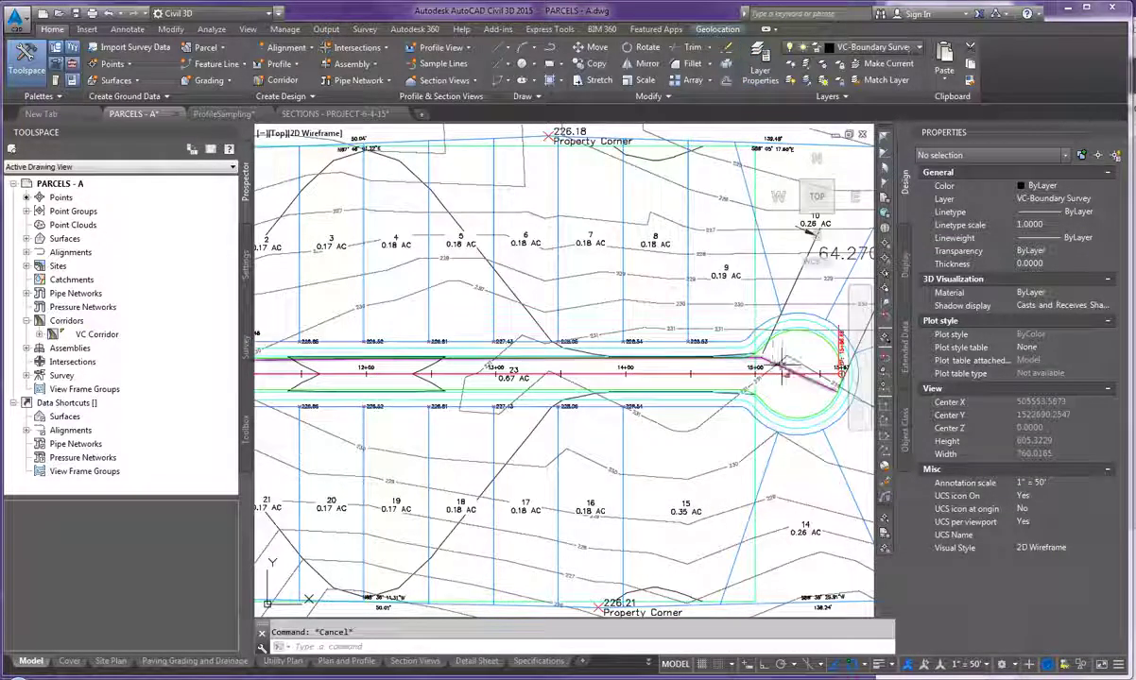
Select the storm polyline to check its layer and full extent along the road, and deselect it.
click(769, 365)
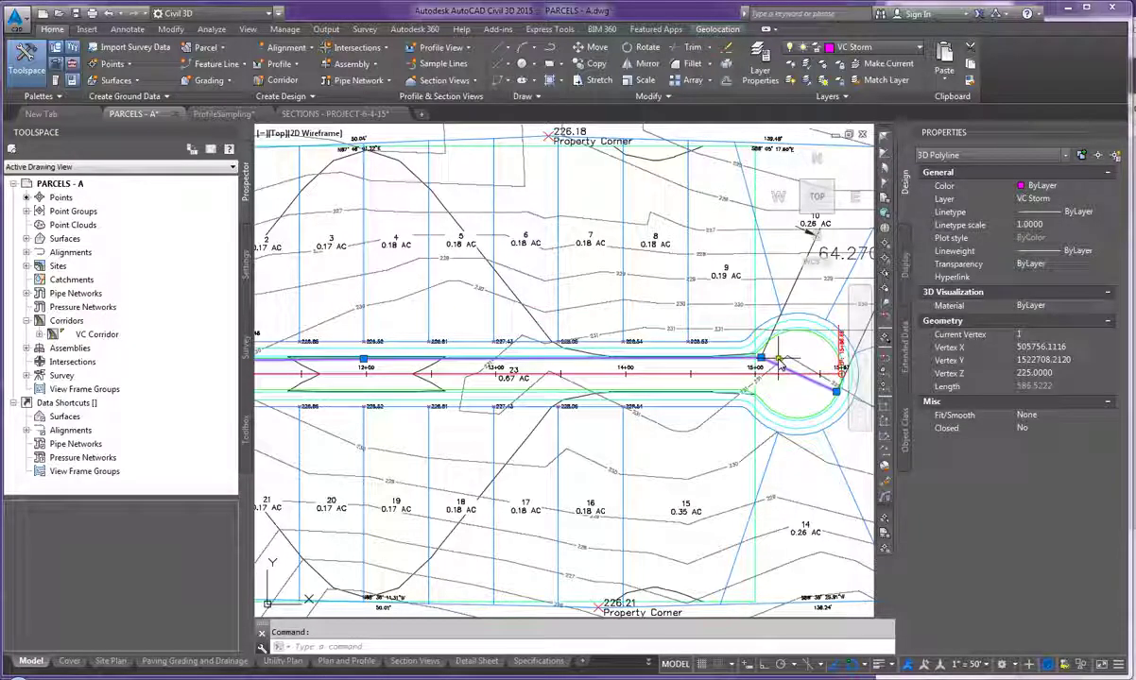
scroll(632, 377, down, 5)
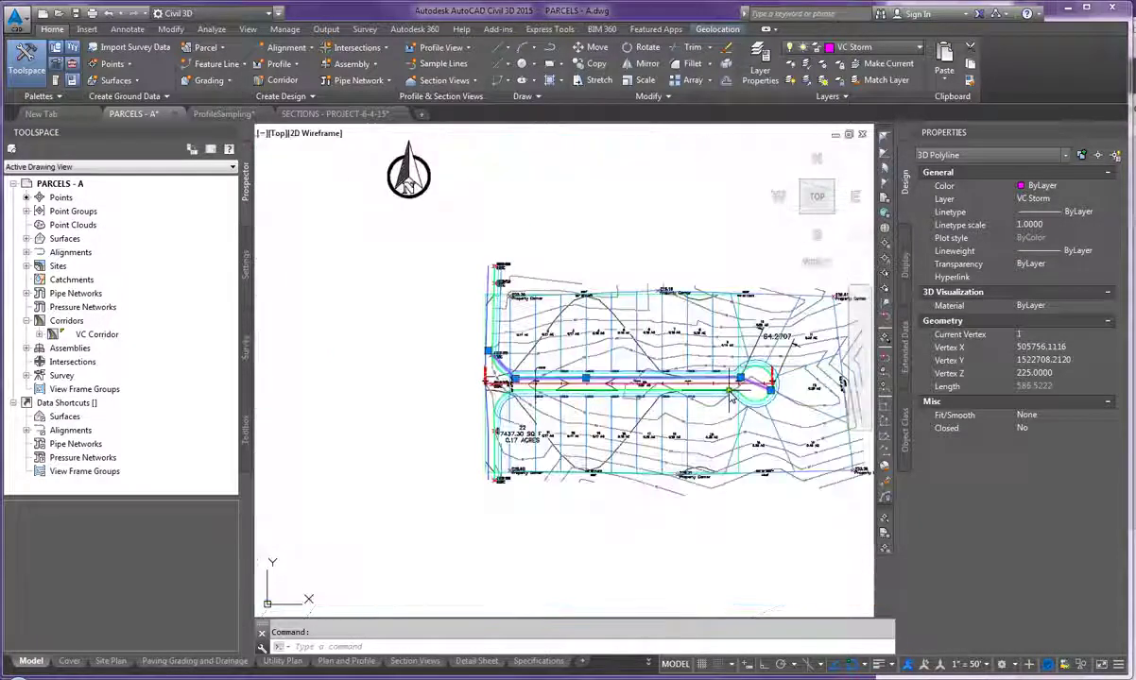
scroll(615, 397, up, 7)
scroll(398, 375, down, 4)
key(Escape)
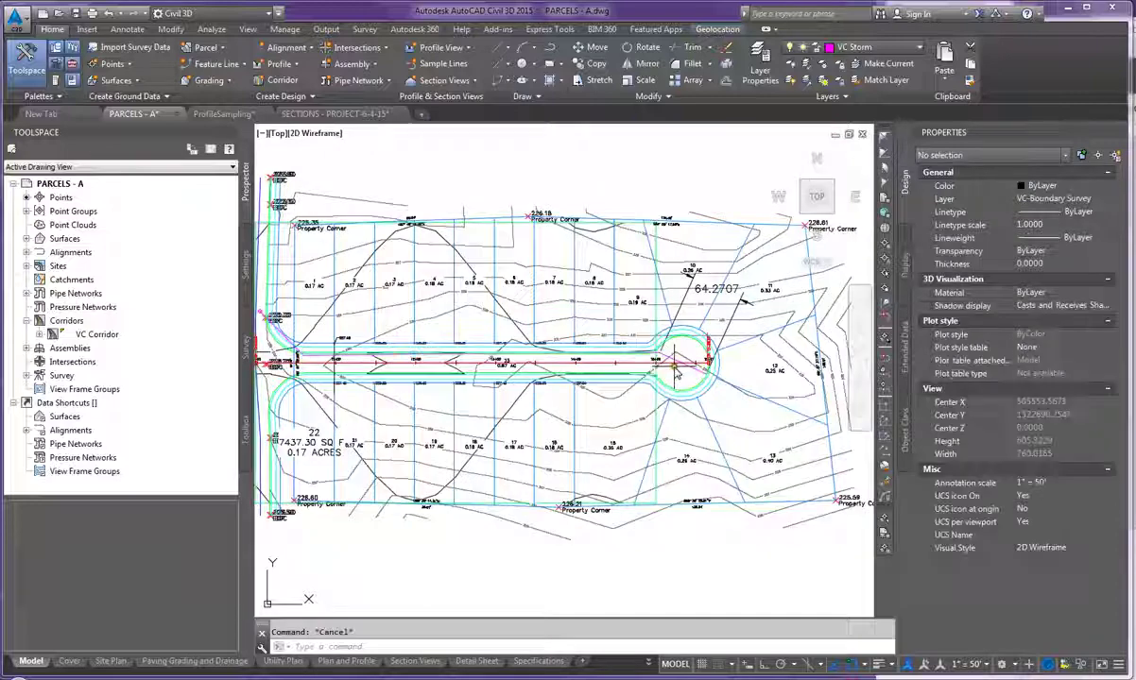
Start a 3D polyline on the road centerline inside the cul-de-sac, just short of station 15+67, using the Nearest snap.
scroll(580, 367, down, 2)
scroll(423, 361, up, 5)
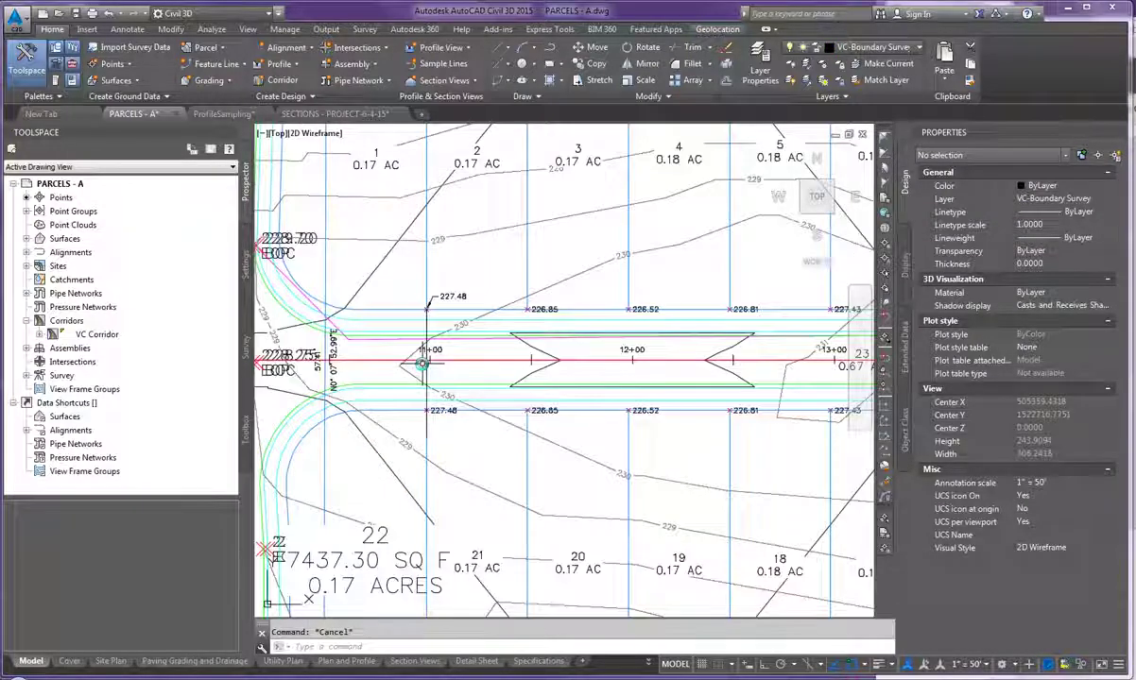
text(3dpoly)
key(Return)
scroll(416, 357, down, 4)
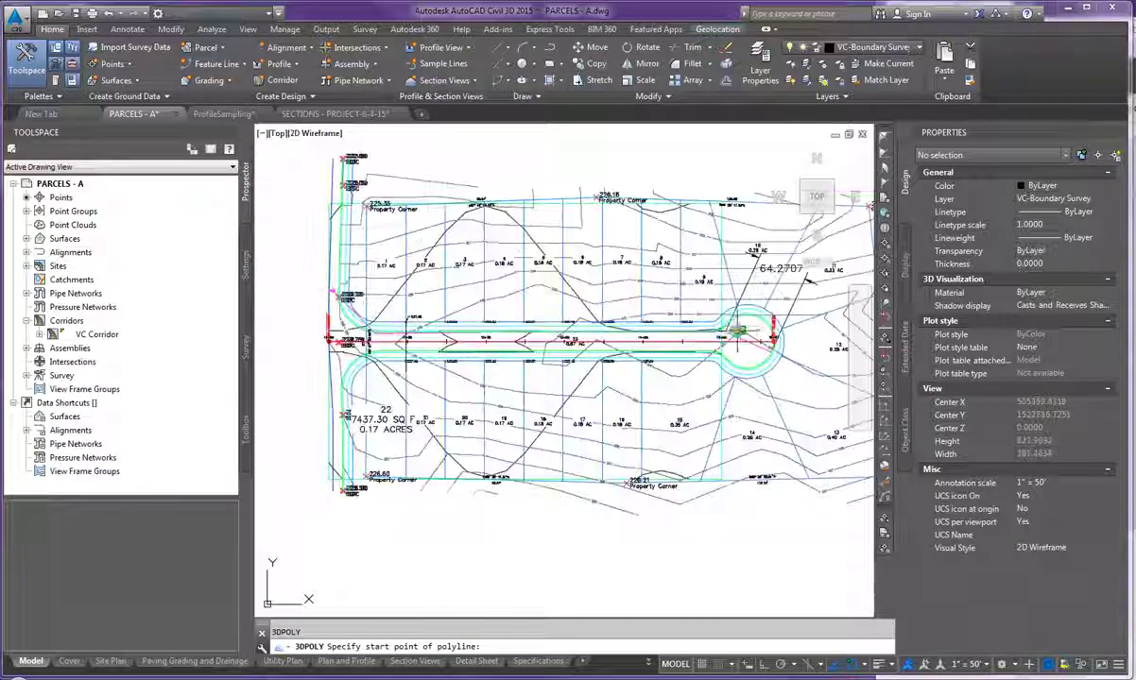
scroll(736, 335, up, 5)
shift+right_click(736, 332)
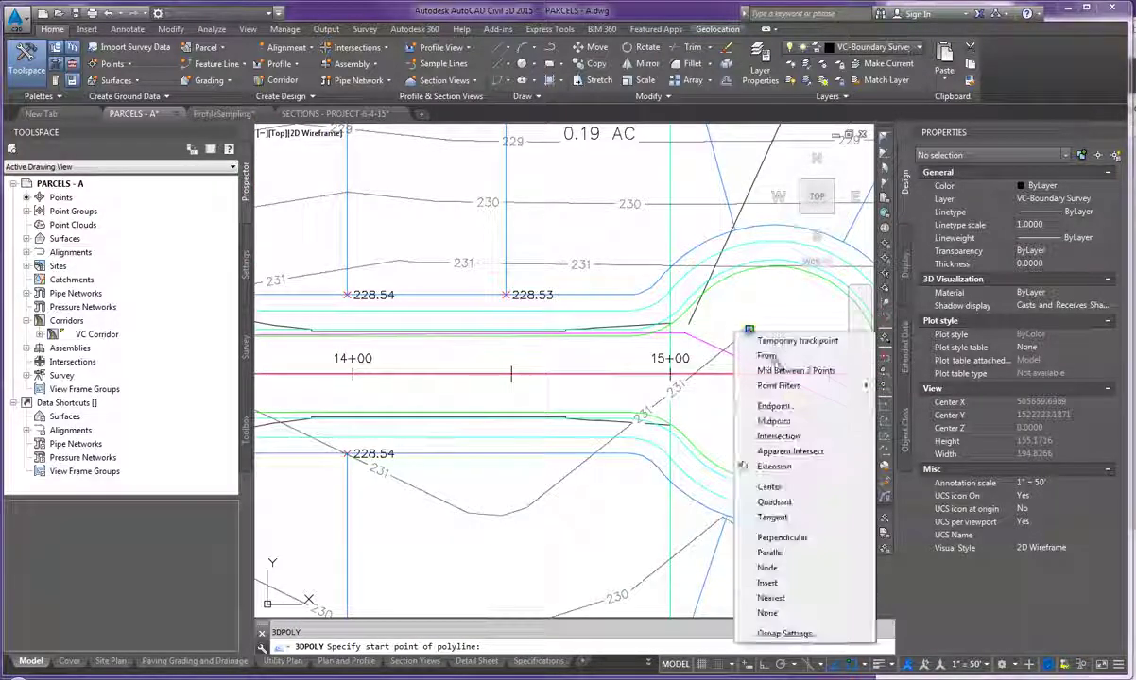
click(770, 486)
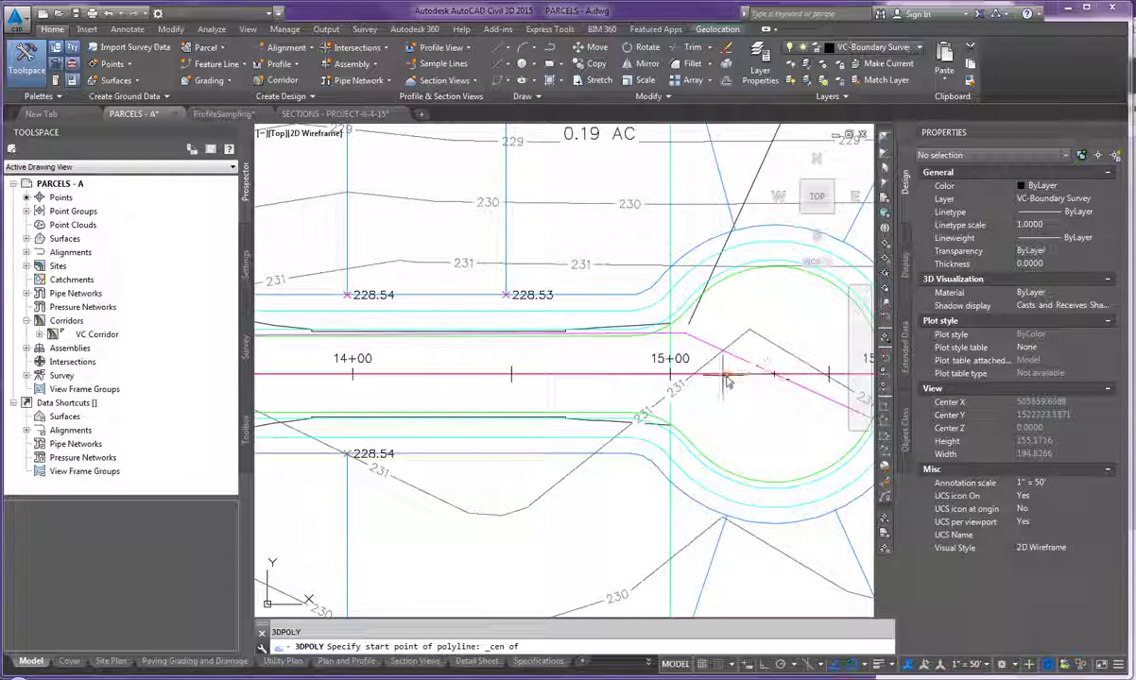
scroll(718, 378, down, 2)
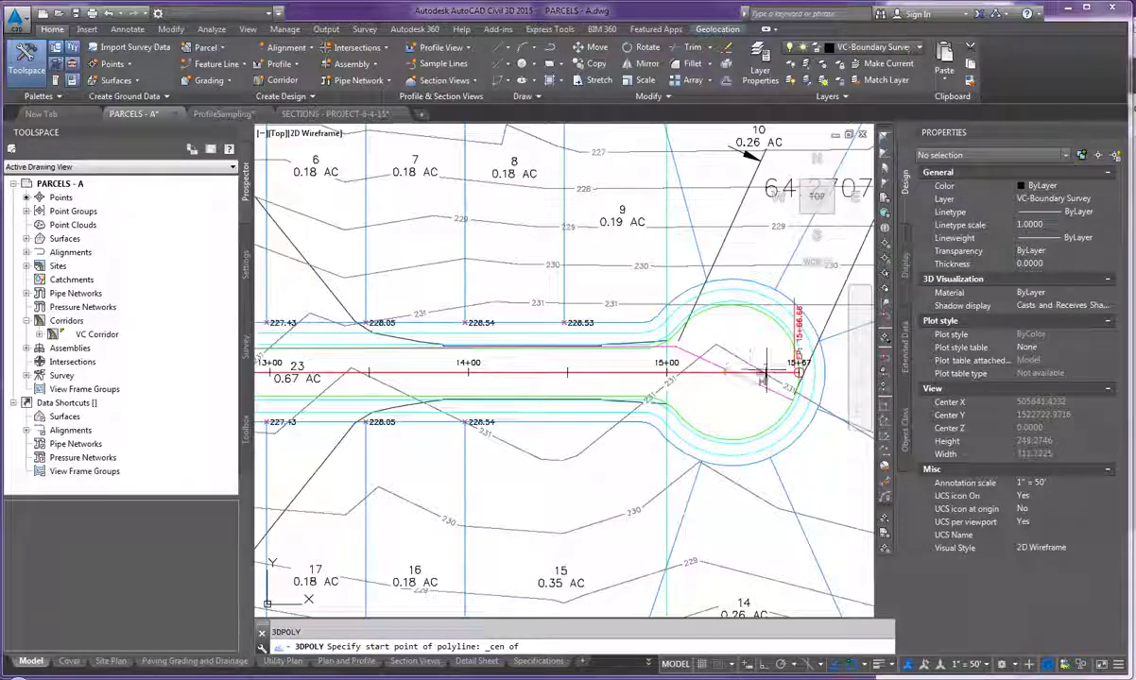
scroll(732, 376, up, 4)
shift+right_click(733, 376)
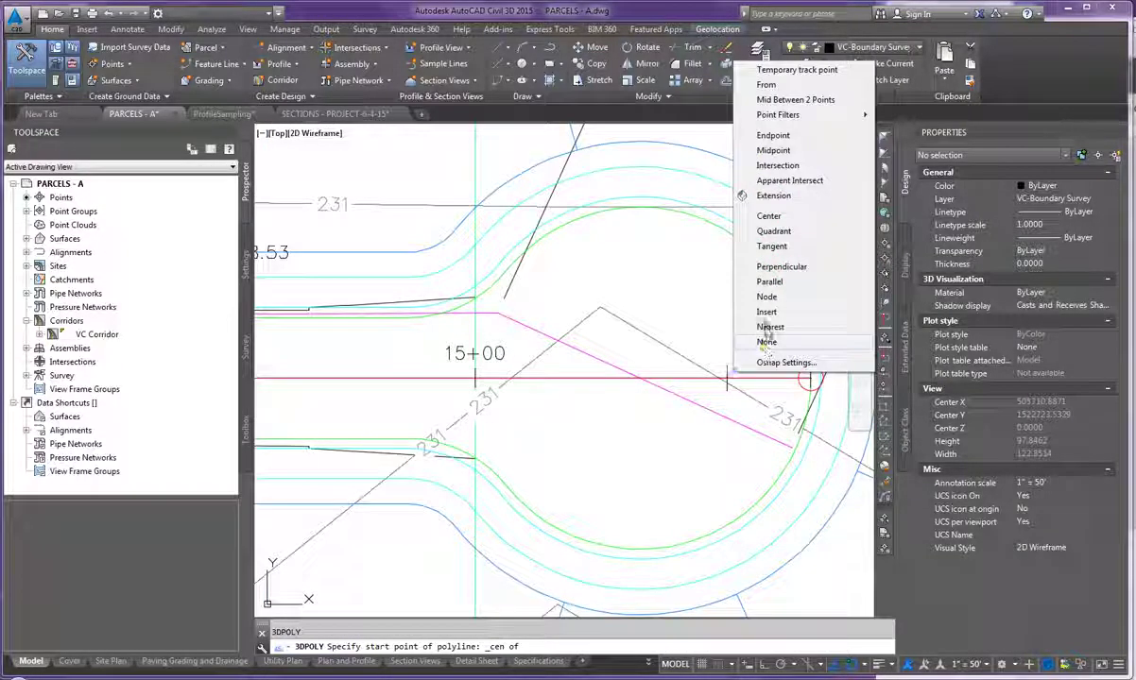
click(765, 327)
shift+right_click(734, 353)
click(769, 615)
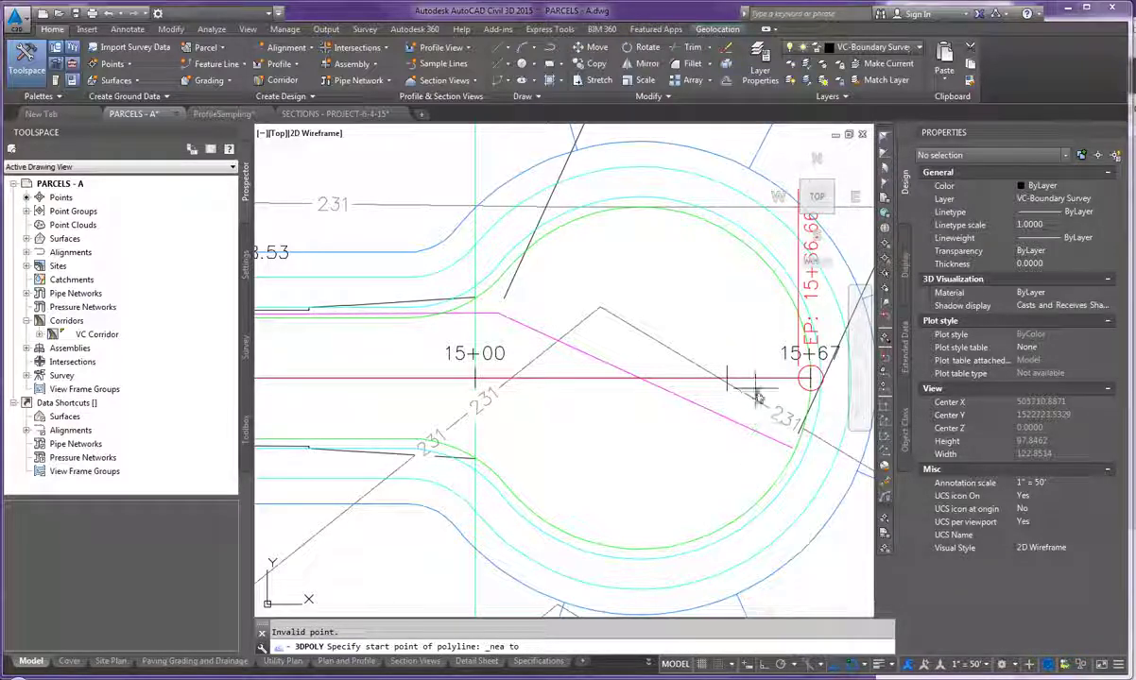
click(744, 382)
Draw the polyline's first segment 400 units due west along the centerline, with object snap off and ortho on.
scroll(756, 384, down, 4)
scroll(766, 383, down, 3)
scroll(652, 363, up, 8)
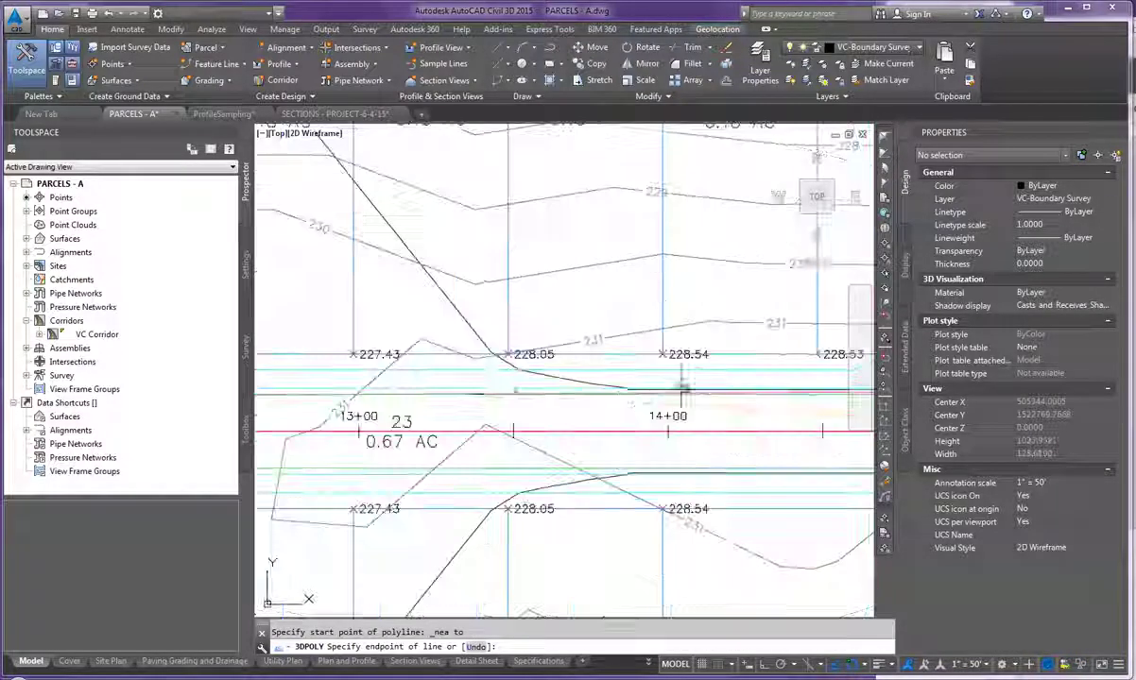
scroll(420, 416, down, 2)
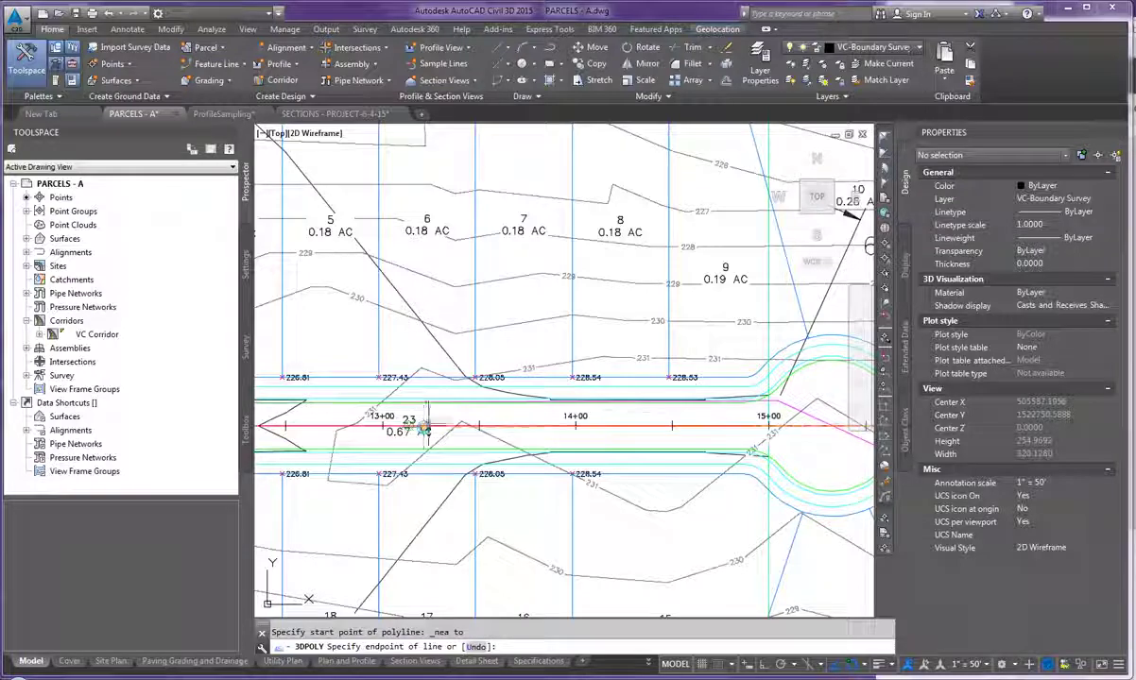
scroll(439, 407, down, 3)
key(F3)
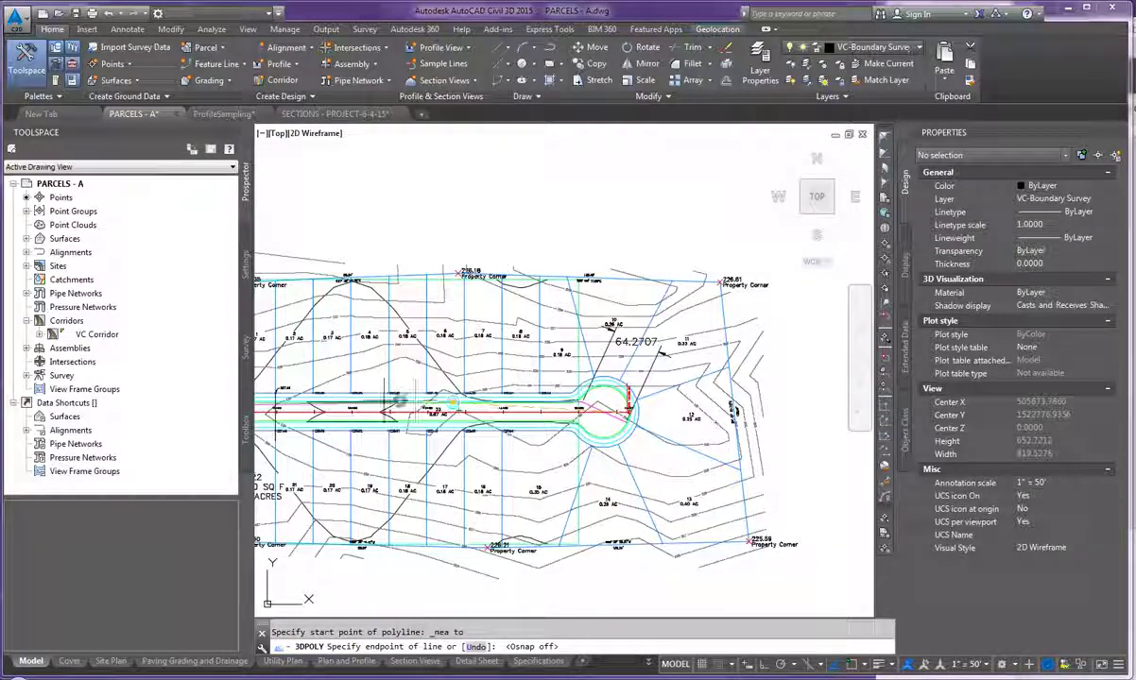
key(F8)
scroll(312, 414, up, 5)
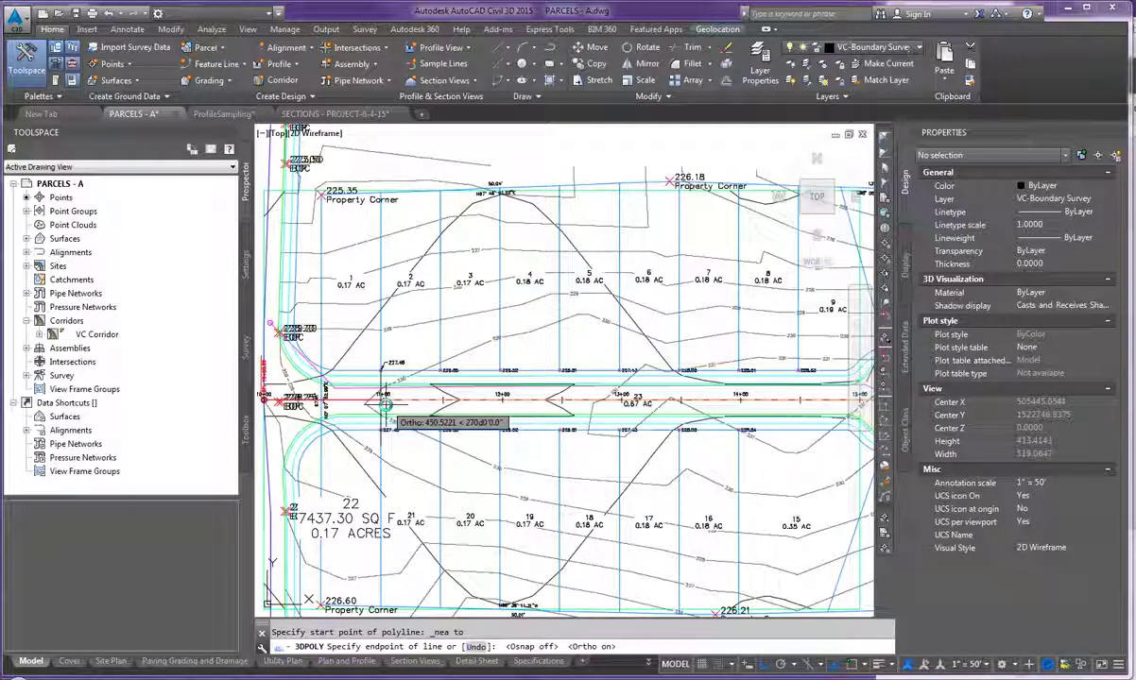
text(400)
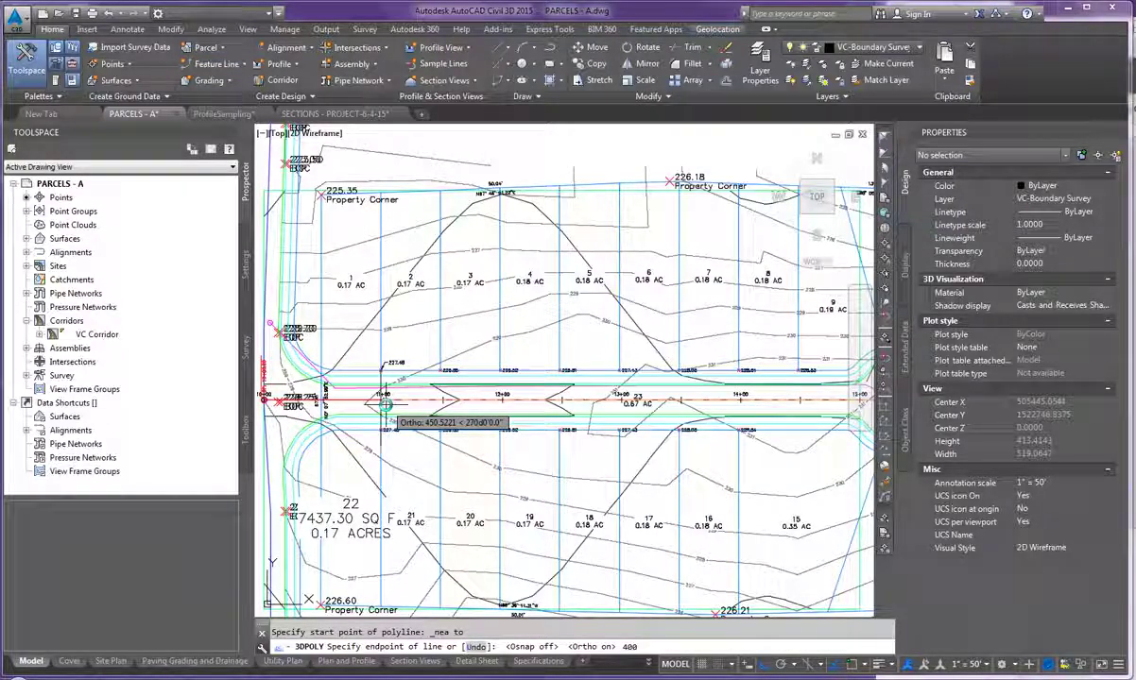
key(Return)
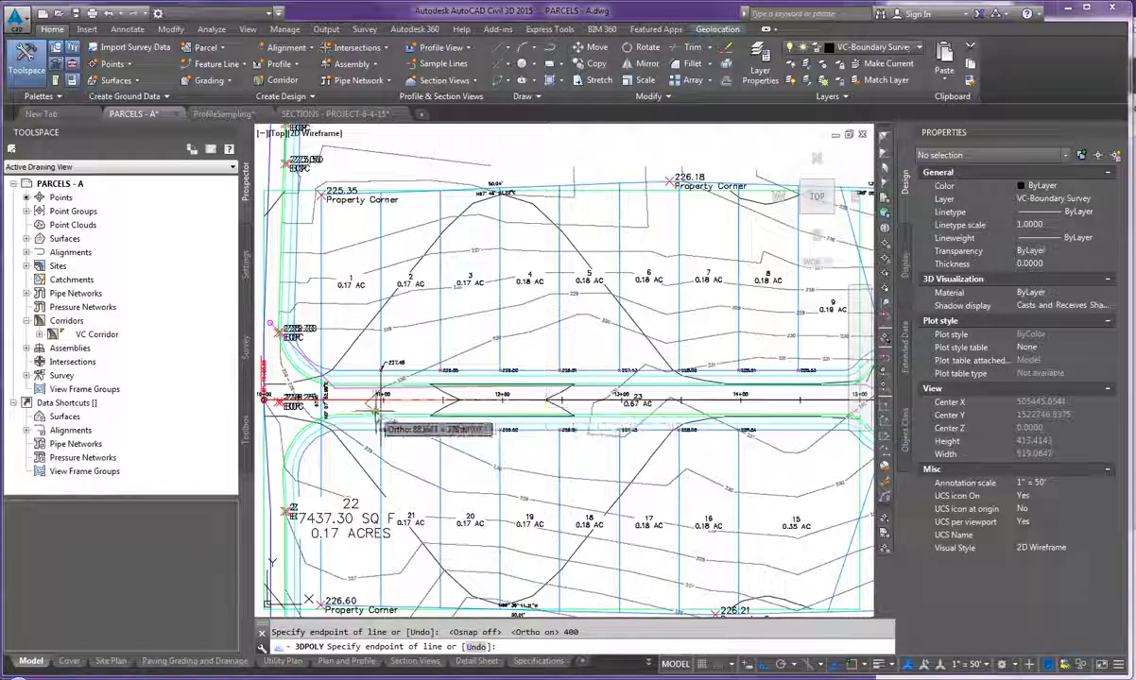
Extend the polyline west to the center of the circle marking station 10+00 with the Center snap and end the command.
scroll(383, 402, down, 3)
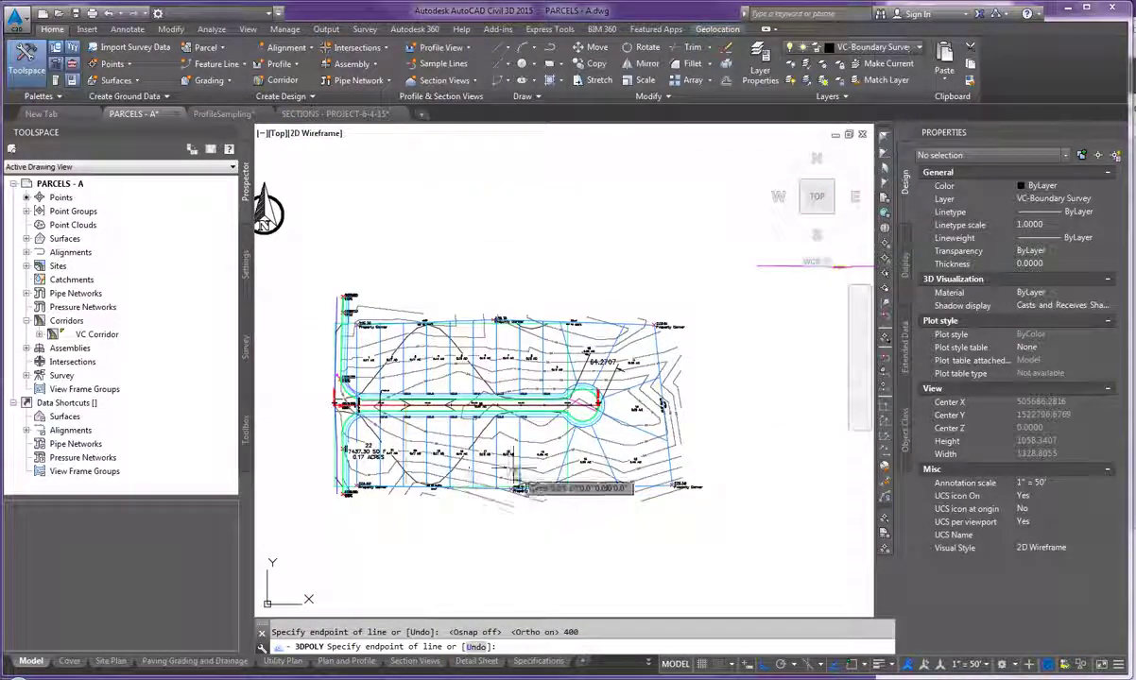
scroll(326, 373, up, 5)
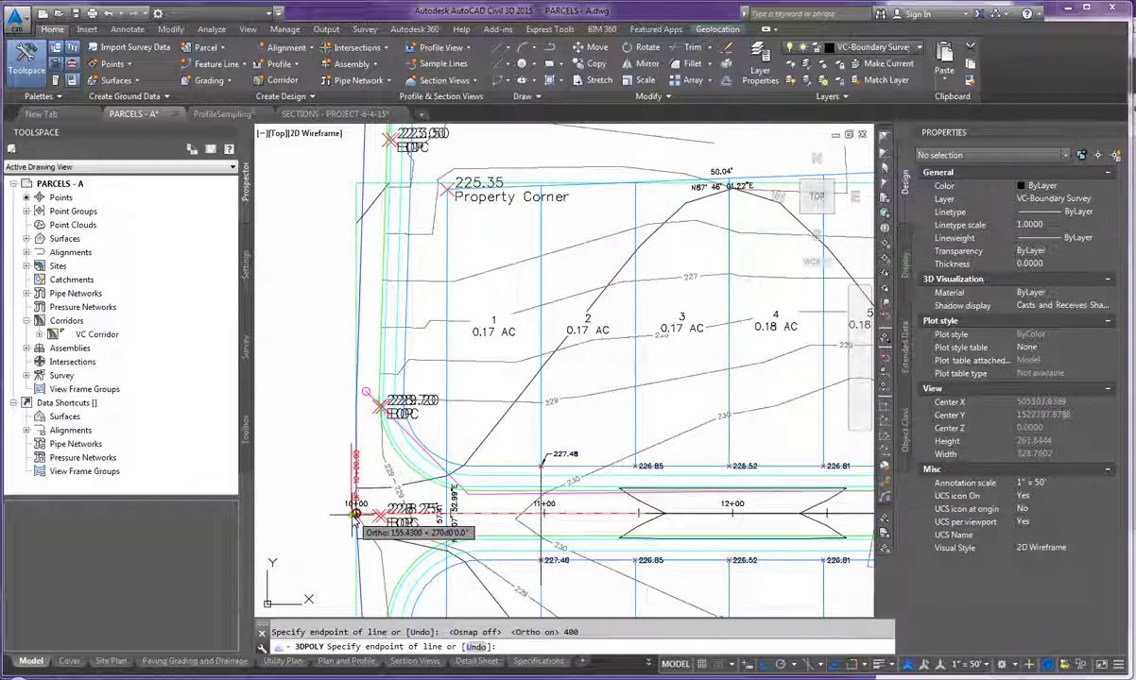
shift+right_click(366, 496)
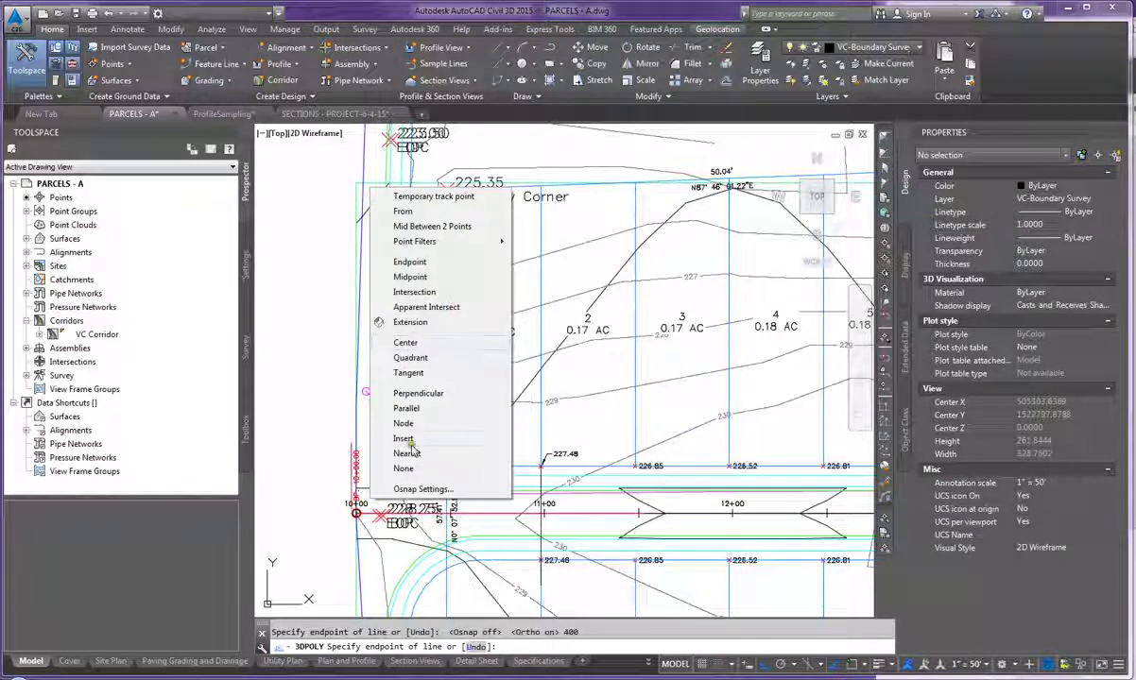
click(409, 357)
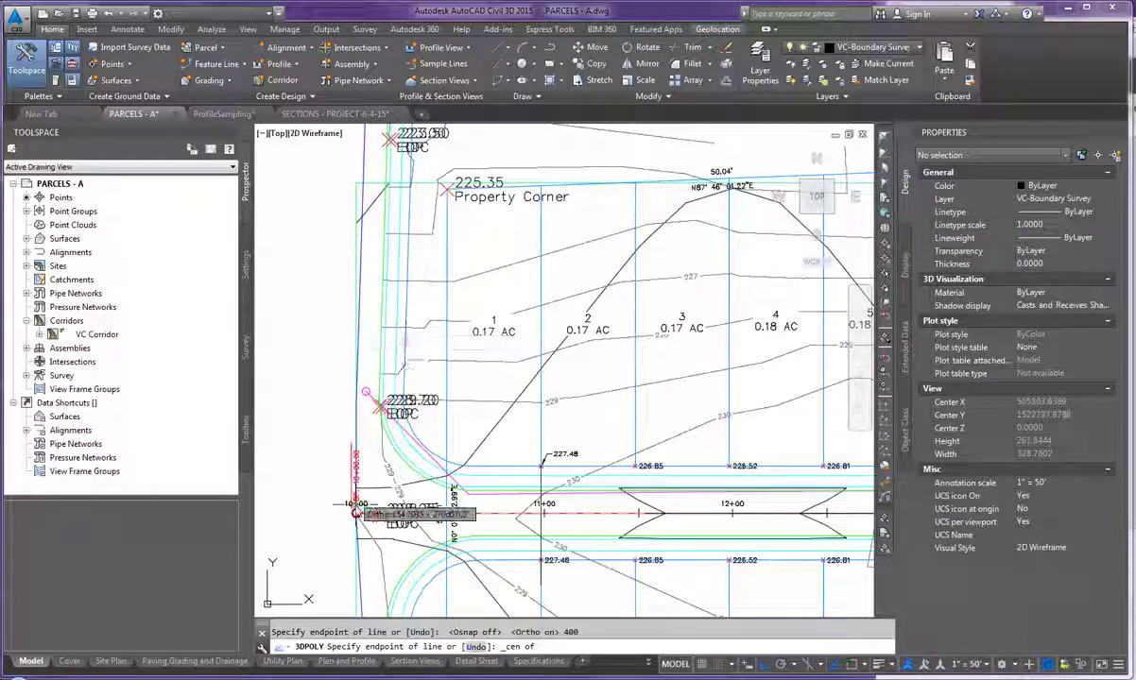
key(Escape)
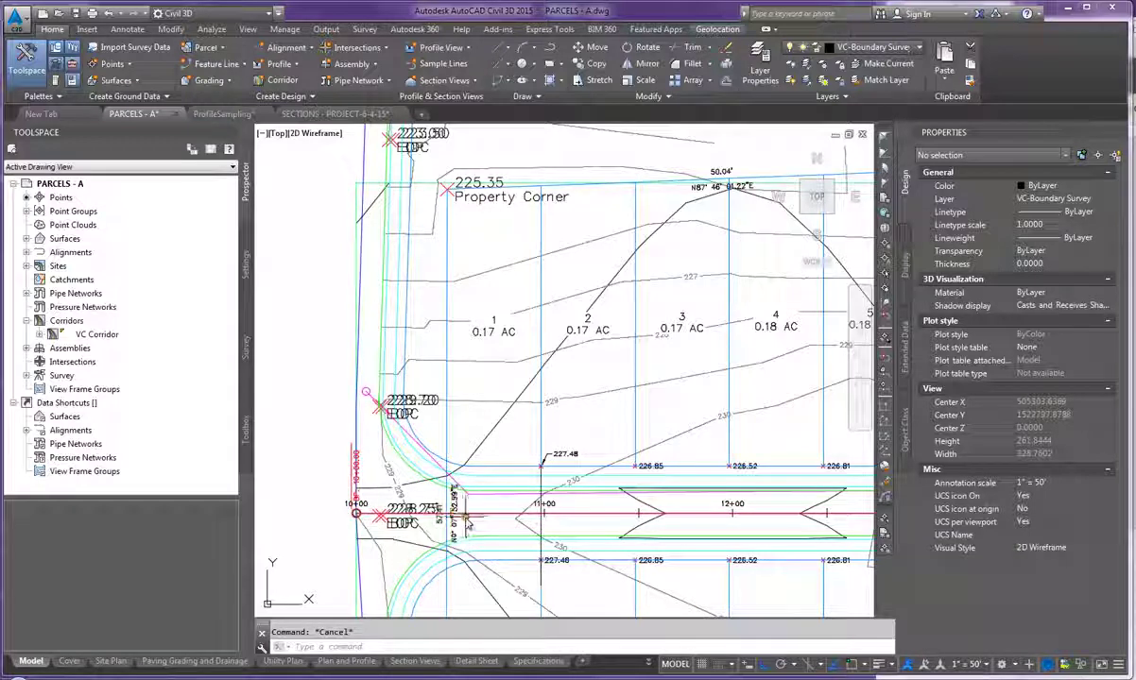
Move the new centerline 3D polyline onto the VC Sanitary layer.
click(403, 513)
scroll(291, 488, down, 4)
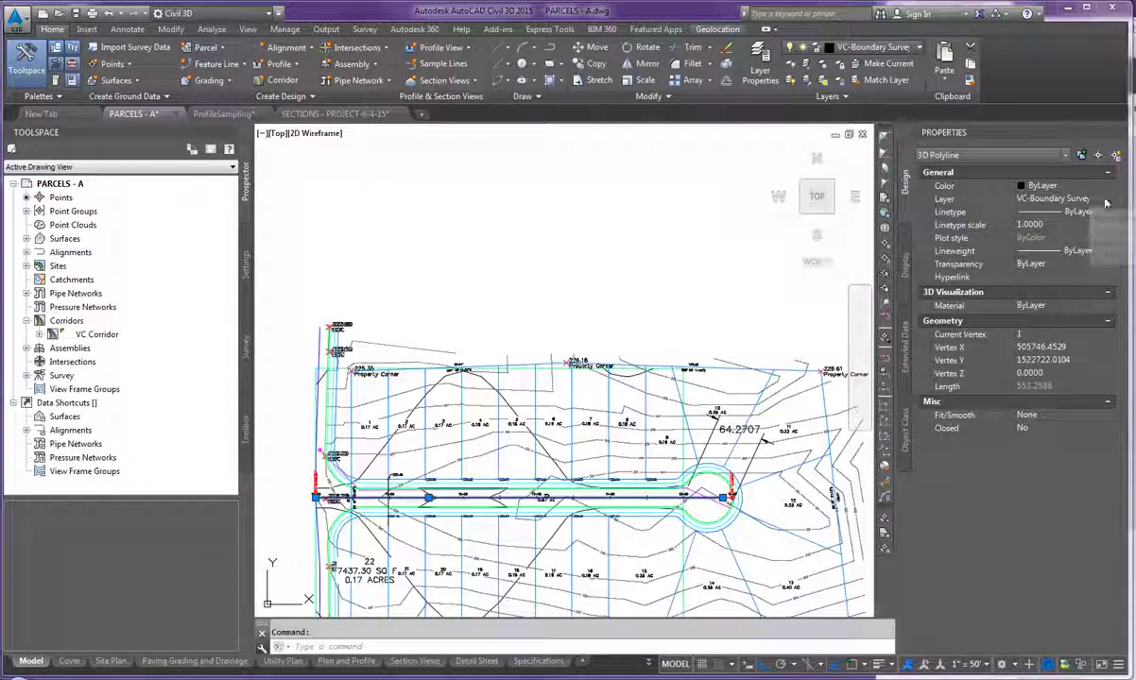
click(1058, 198)
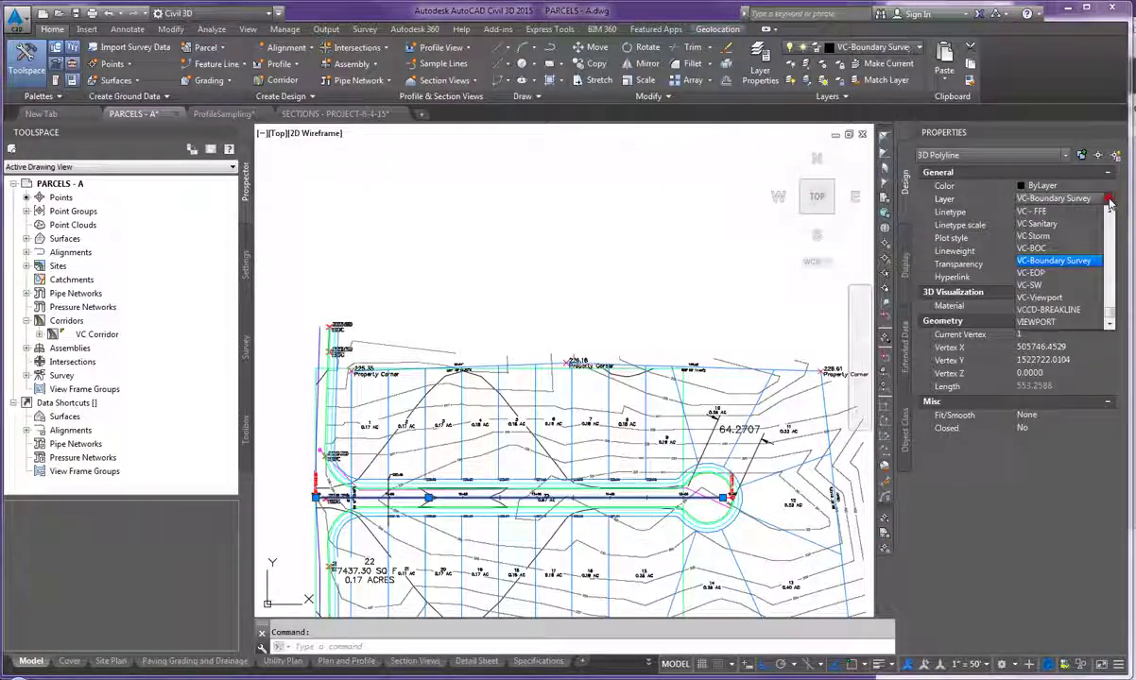
click(1037, 224)
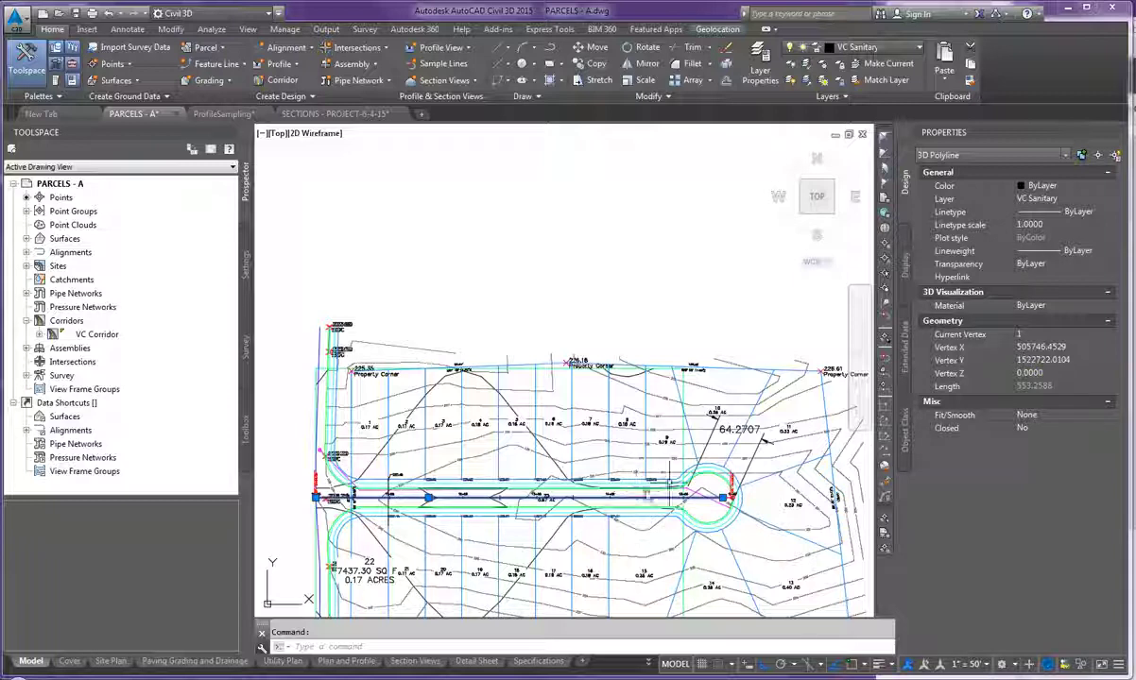
Set the elevation of the sanitary polyline's first vertex, in the cul-de-sac, to 224.
click(1044, 375)
text(22)
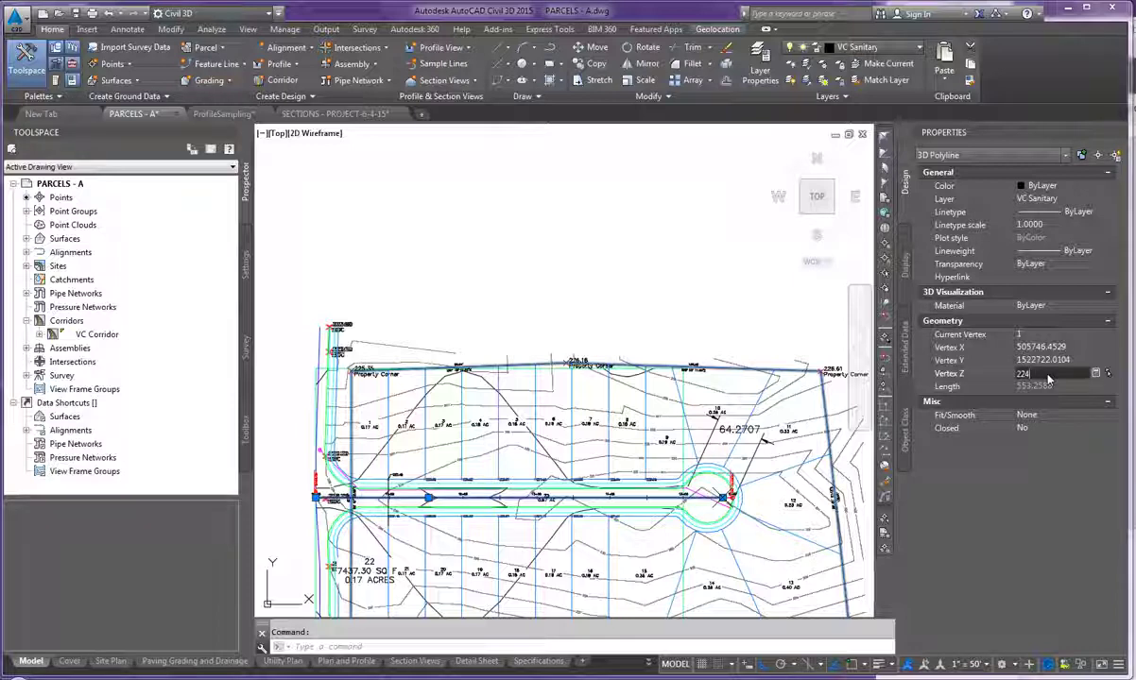
text(4)
key(Return)
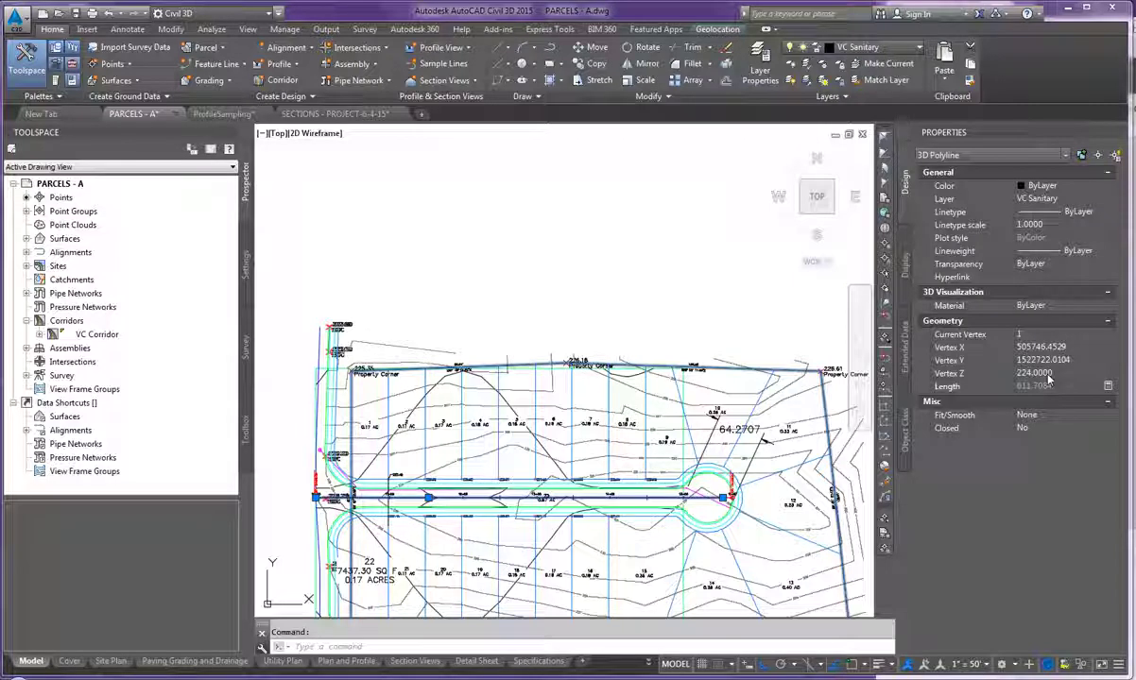
Set the elevation of the sanitary polyline's second vertex to 220 and deselect the polyline.
click(1030, 334)
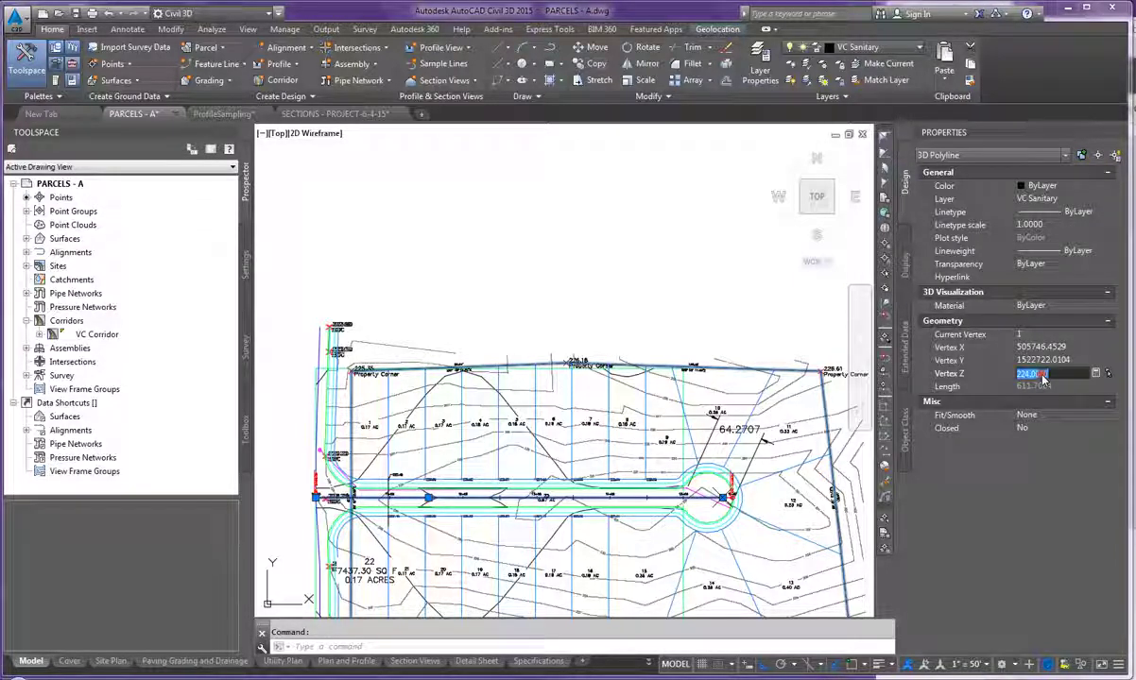
click(1110, 338)
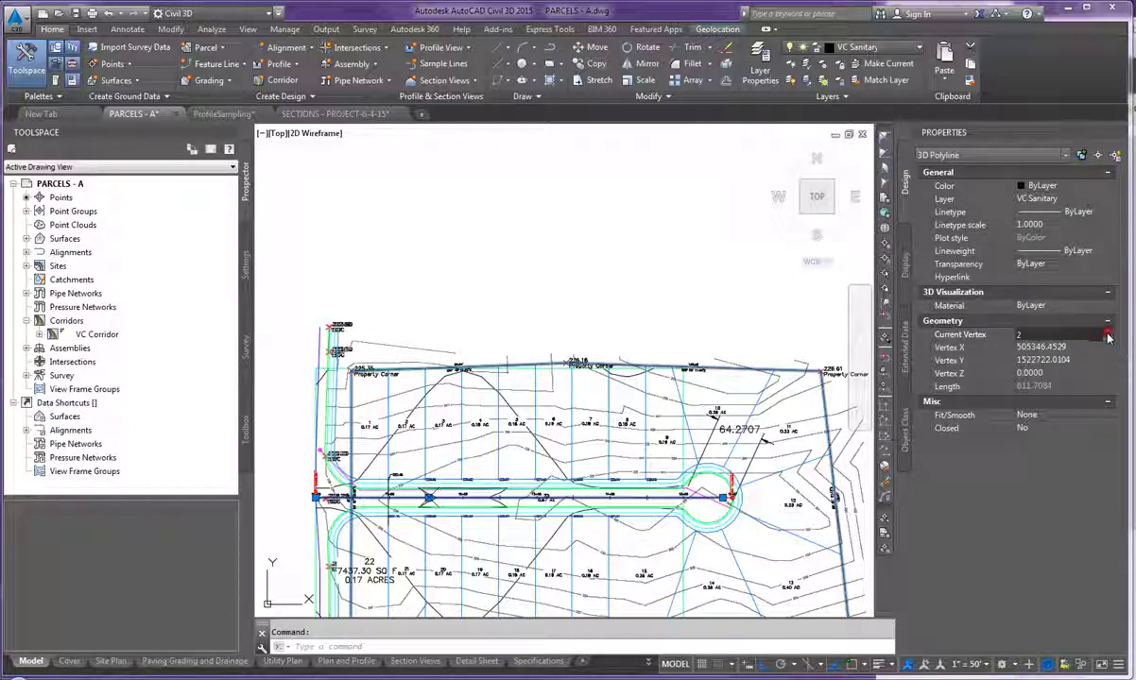
click(1107, 374)
text(220)
key(Return)
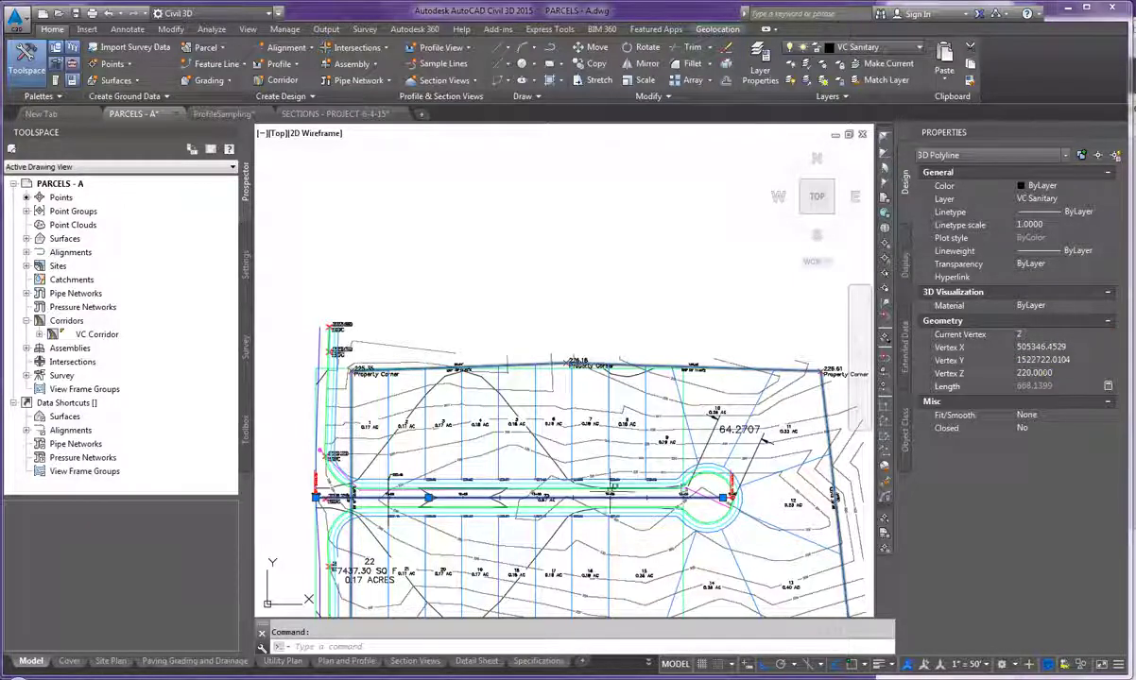
key(Escape)
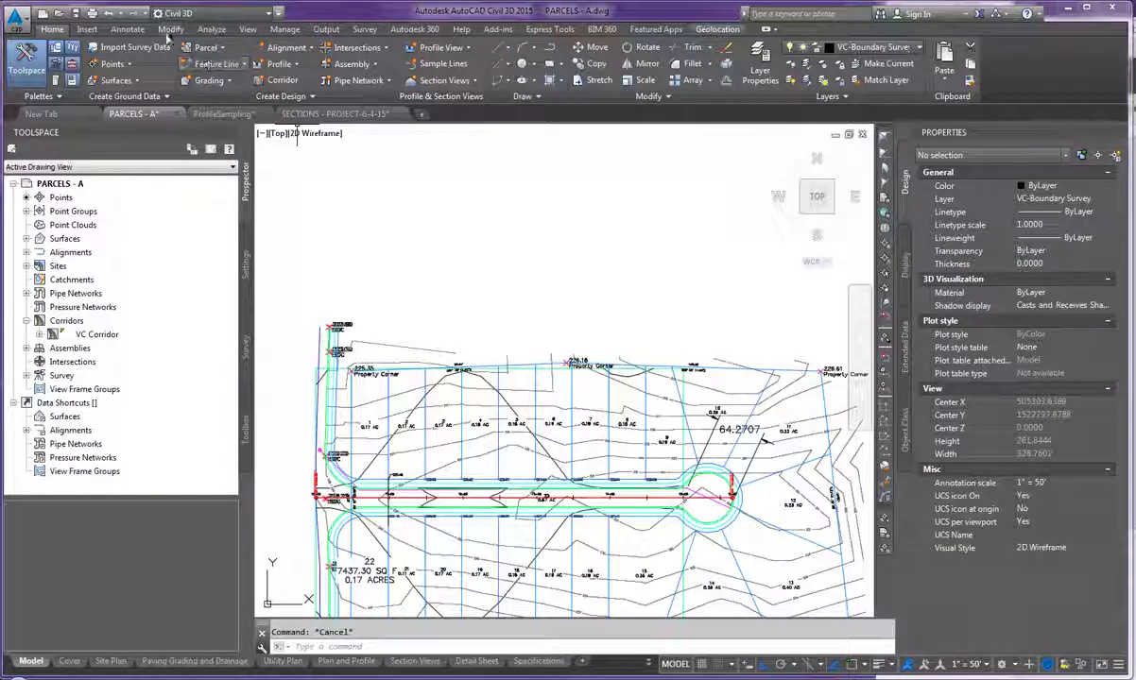
Add an aligned dimension above the road from the circle center at station 10+00 to the sanitary polyline's second vertex, using Center and Endpoint snaps.
click(127, 28)
click(321, 62)
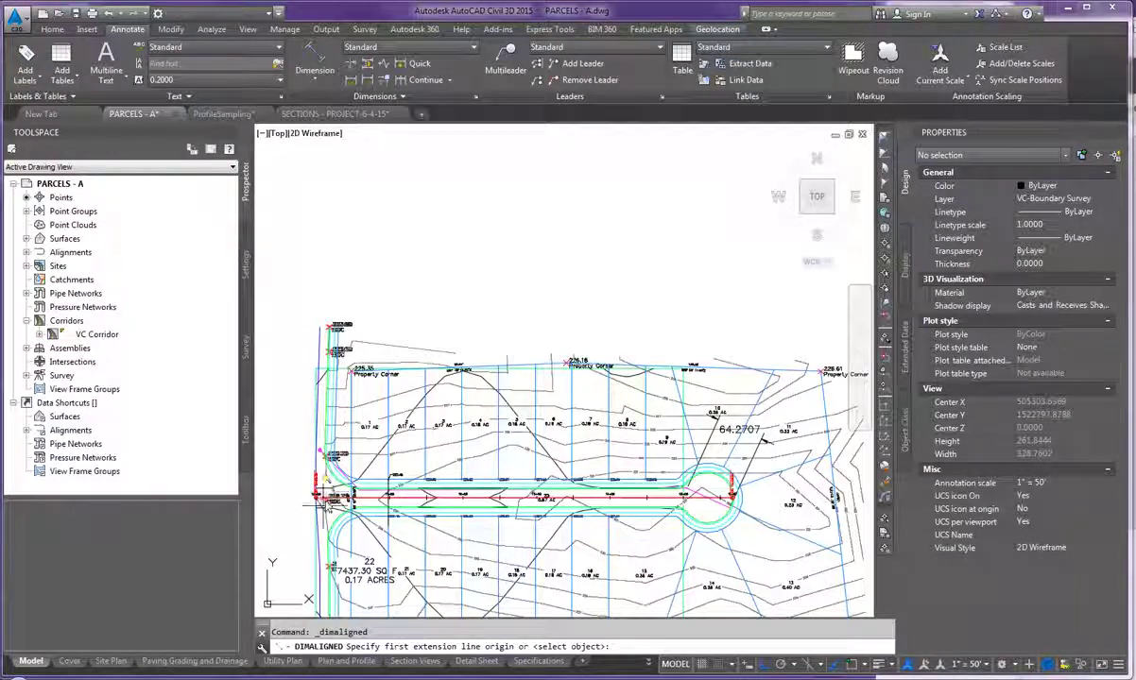
scroll(322, 505, up, 5)
shift+right_click(288, 403)
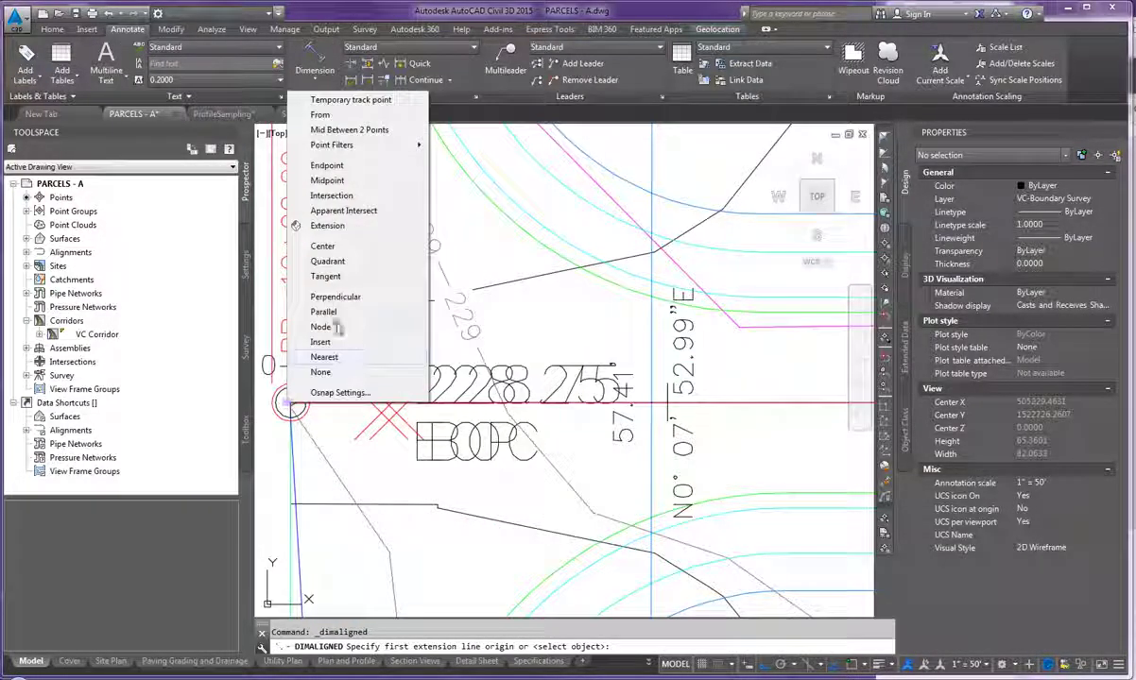
click(304, 245)
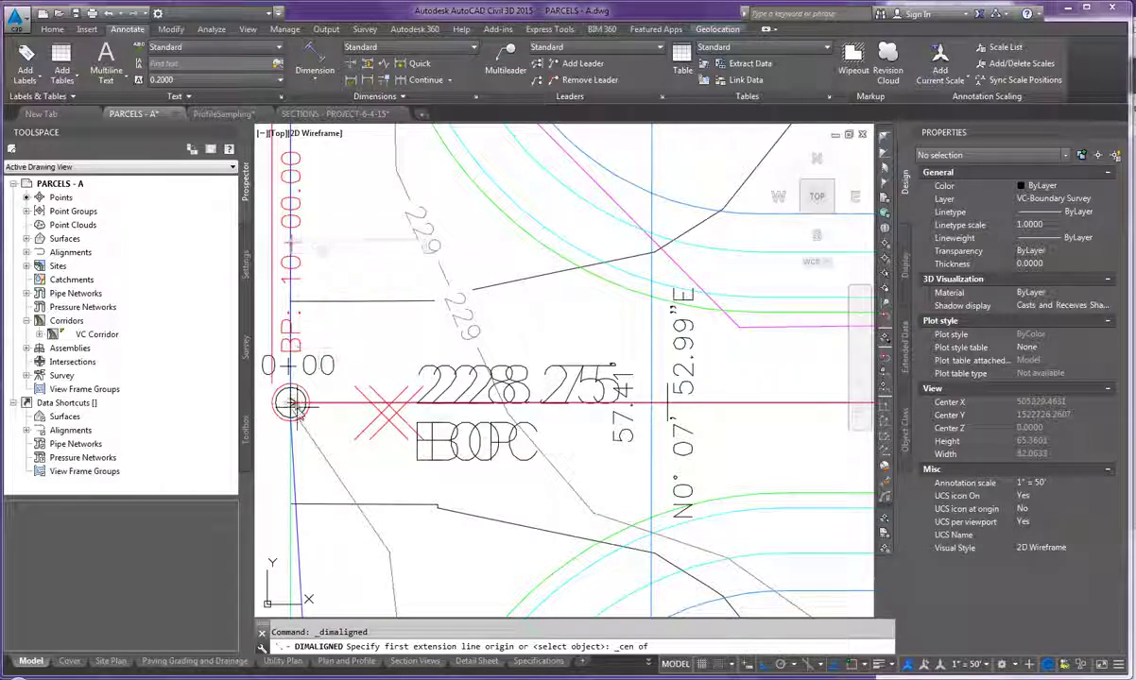
click(290, 403)
scroll(419, 383, down, 6)
shift+right_click(487, 373)
click(548, 139)
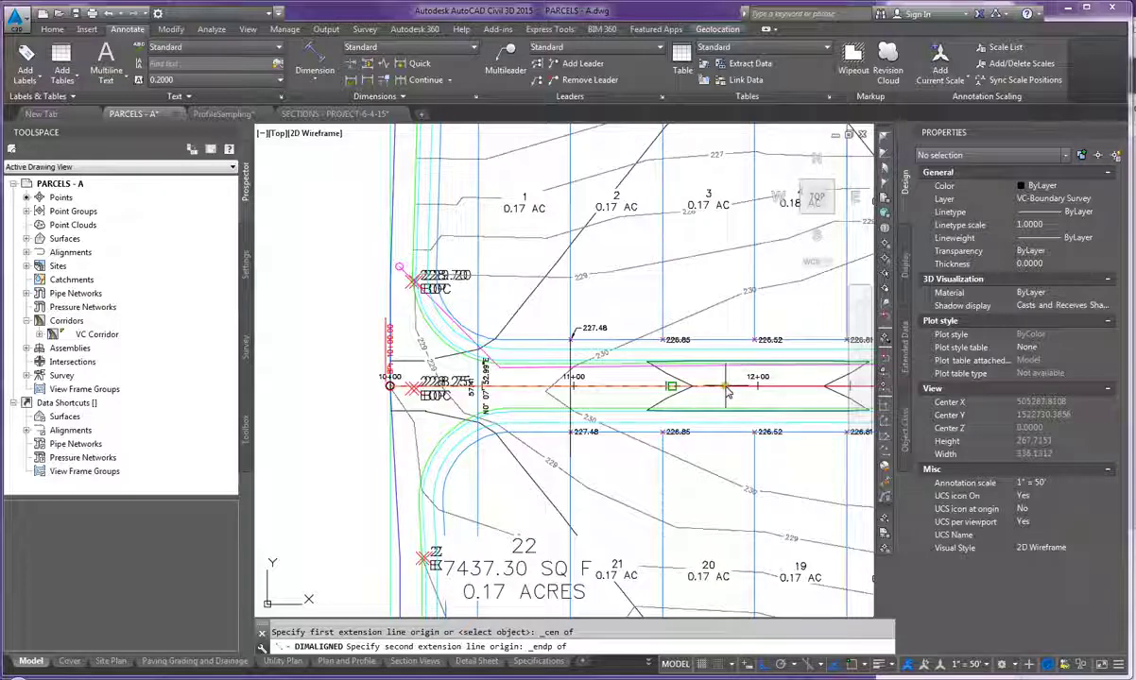
click(726, 388)
click(655, 317)
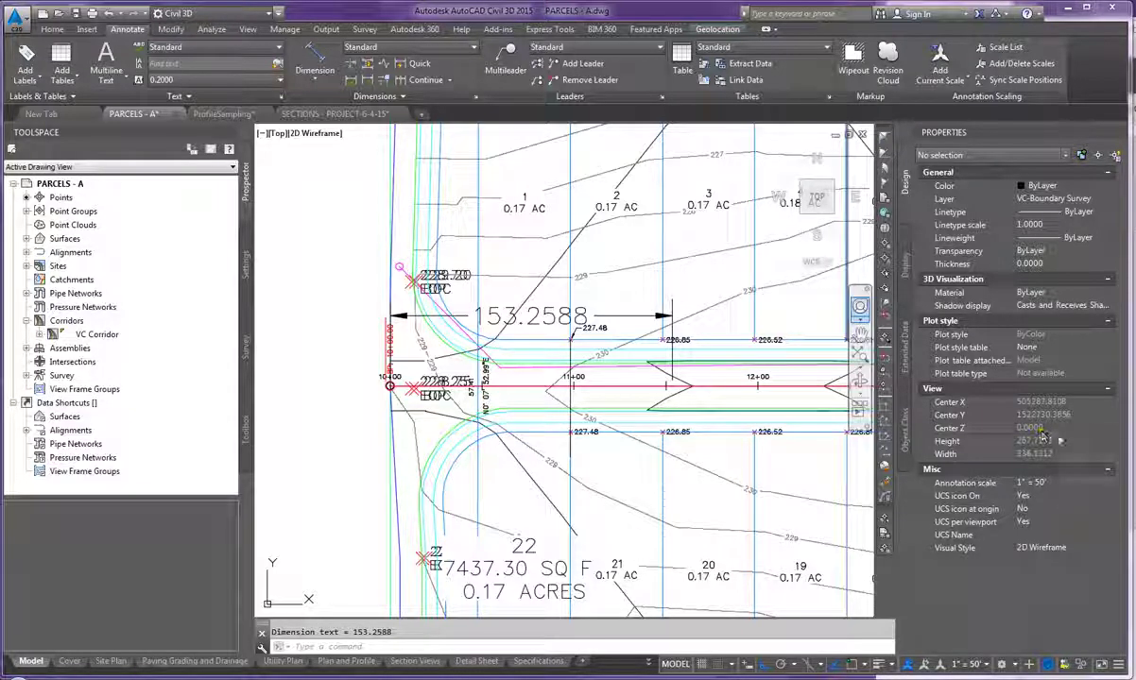
key(Escape)
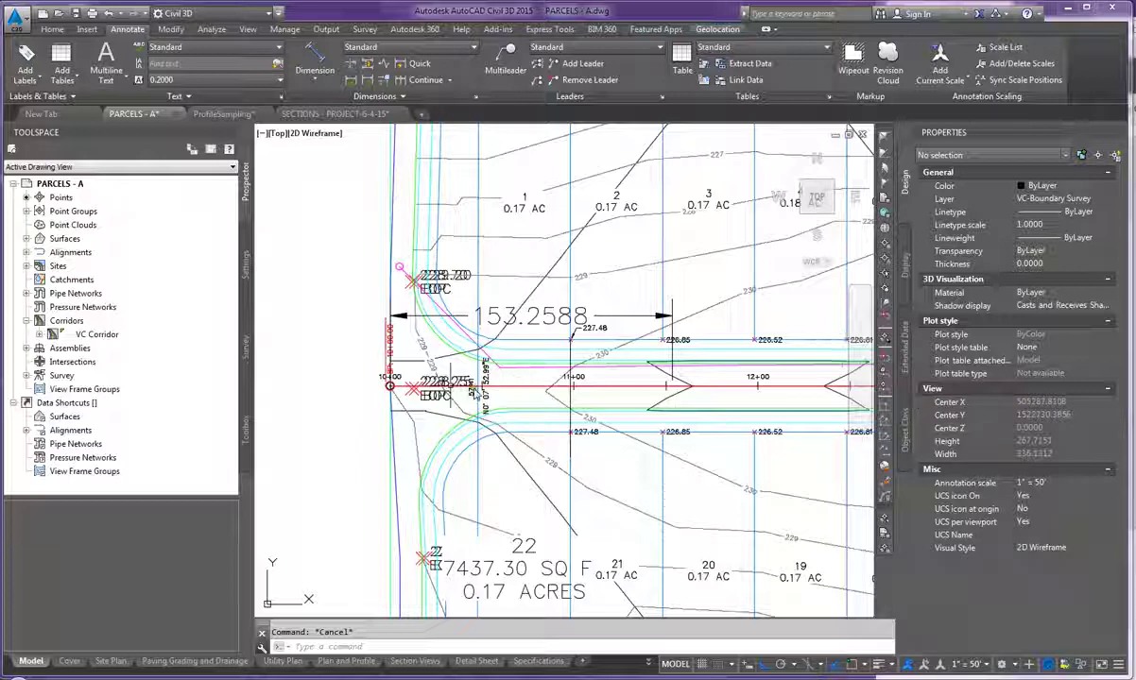
Set the elevation of the sanitary polyline's third vertex, at station 10+00, to 218.46 and deselect the polyline.
click(529, 386)
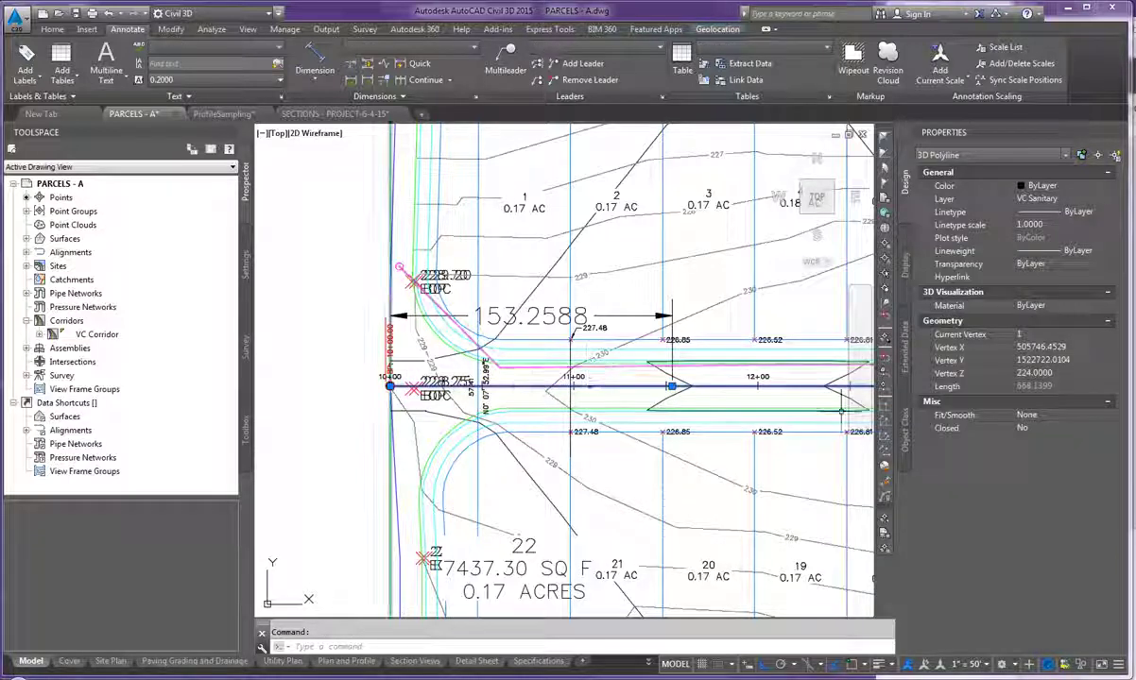
click(1109, 336)
click(1109, 336)
click(1061, 374)
text(218.4)
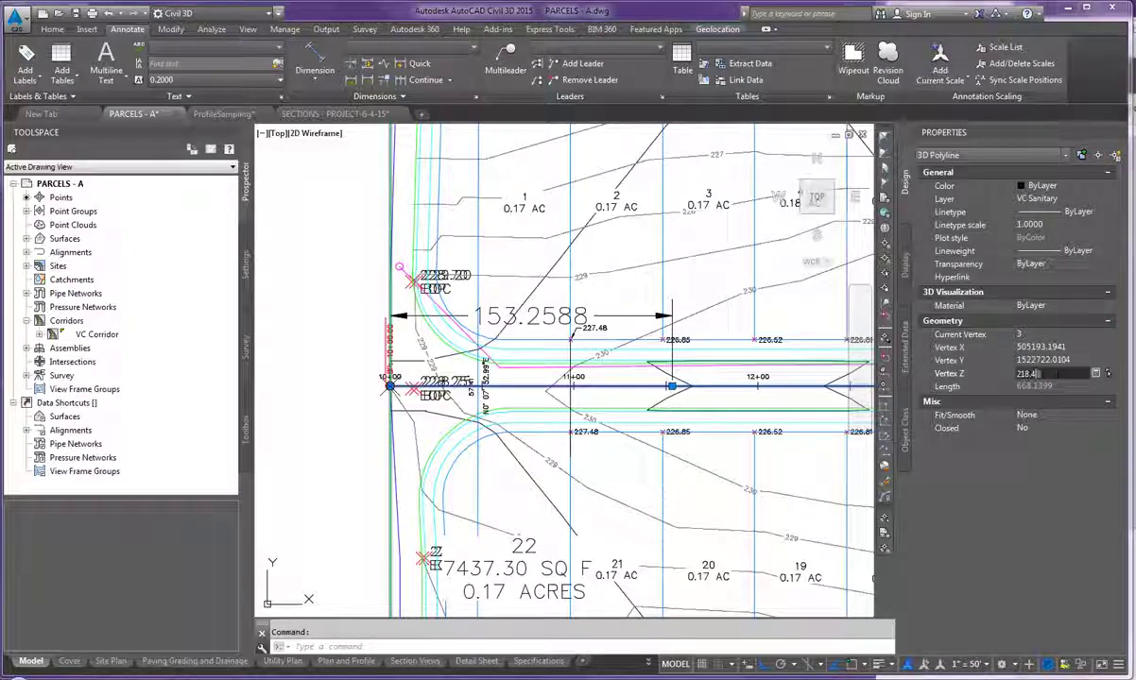
text(6)
key(Return)
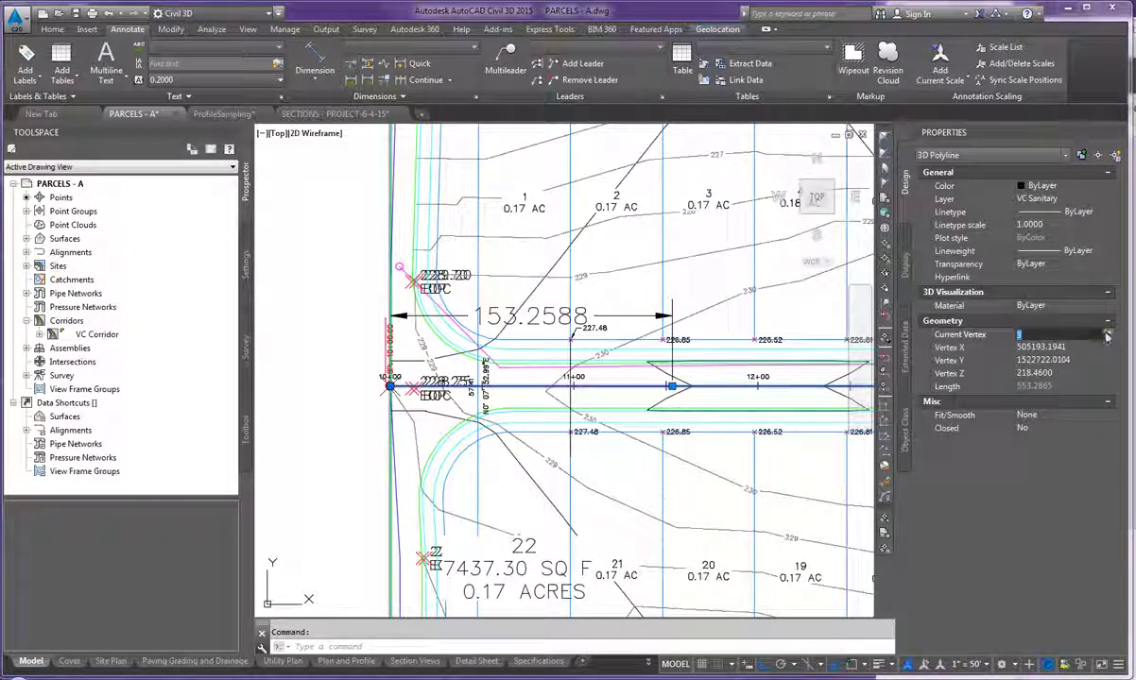
key(Escape)
scroll(401, 390, down, 5)
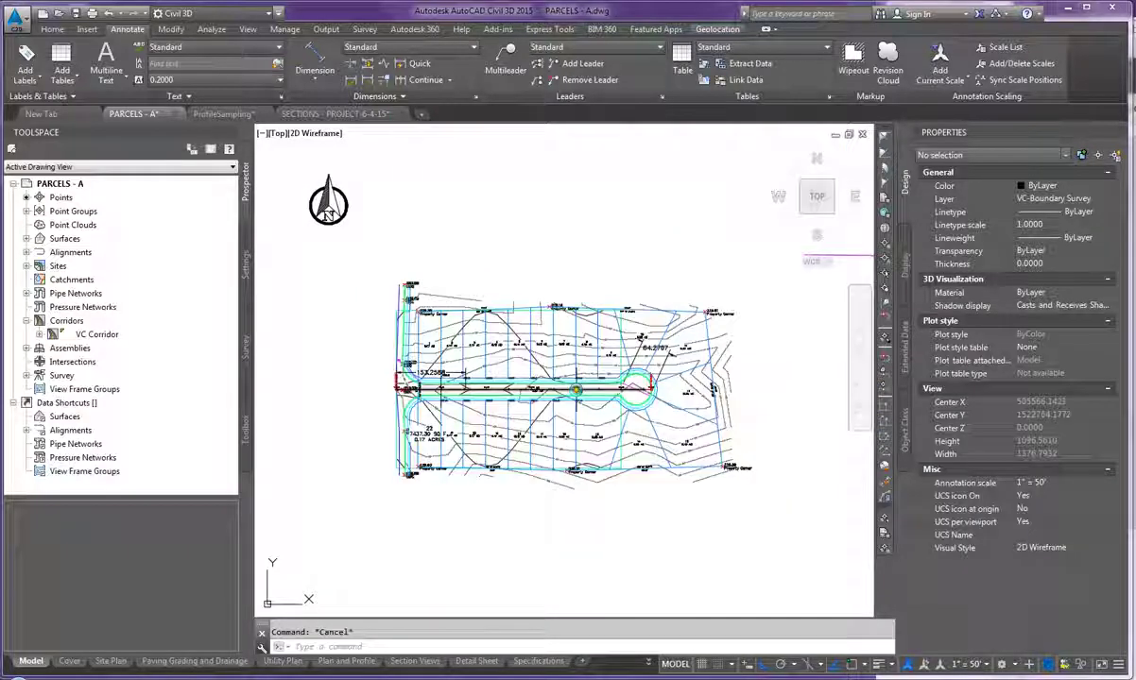
scroll(571, 396, up, 5)
mouse_move(572, 400)
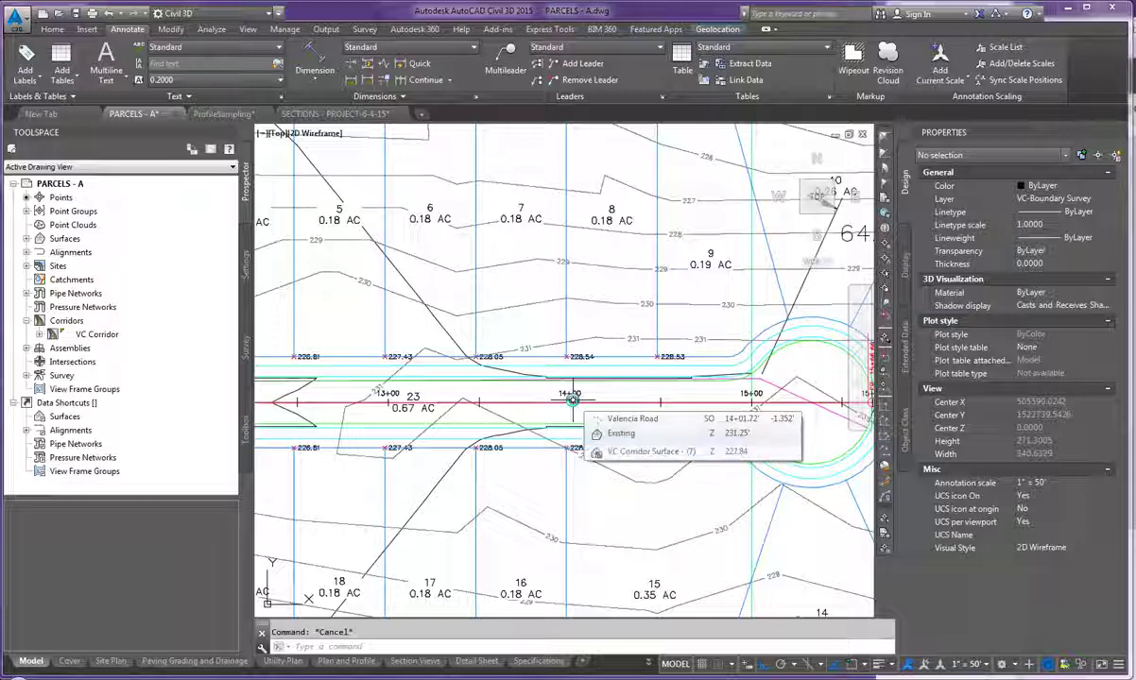